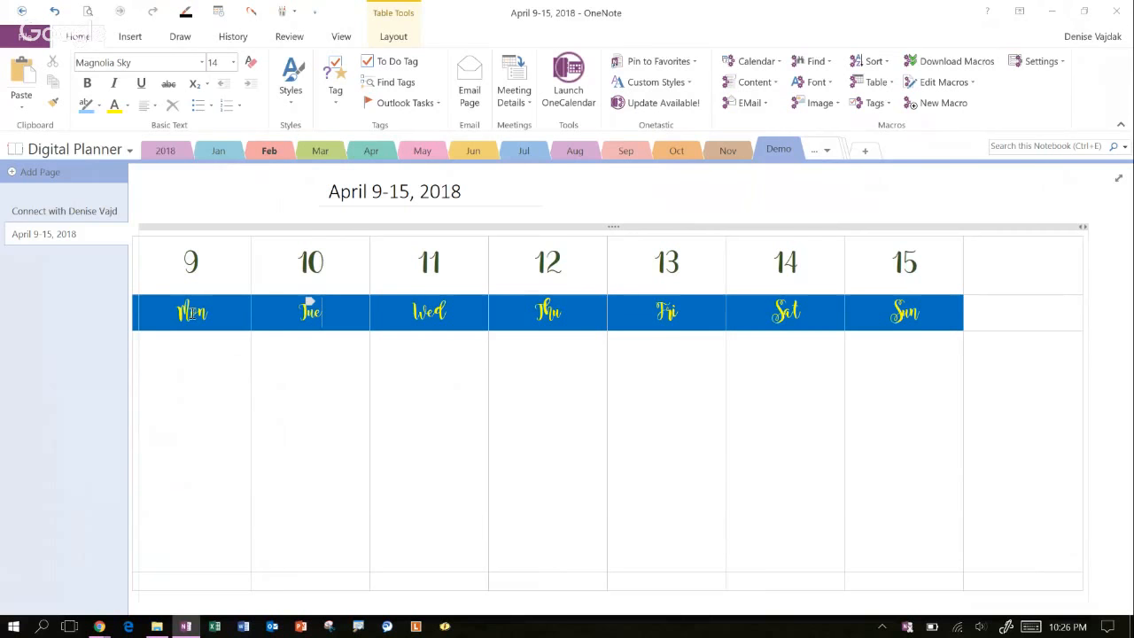
# Insert 01.jpg from the Images > Digital Papers folder into Monday's bottom cell and remove the blank line beneath it
pyautogui.click(215, 580)
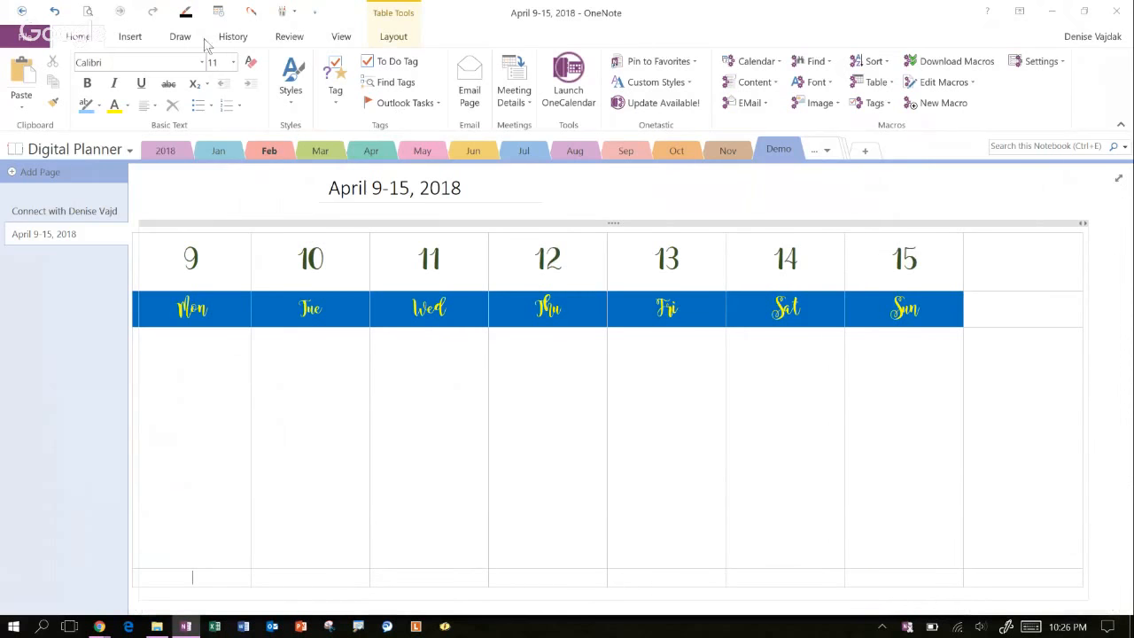
pyautogui.click(131, 37)
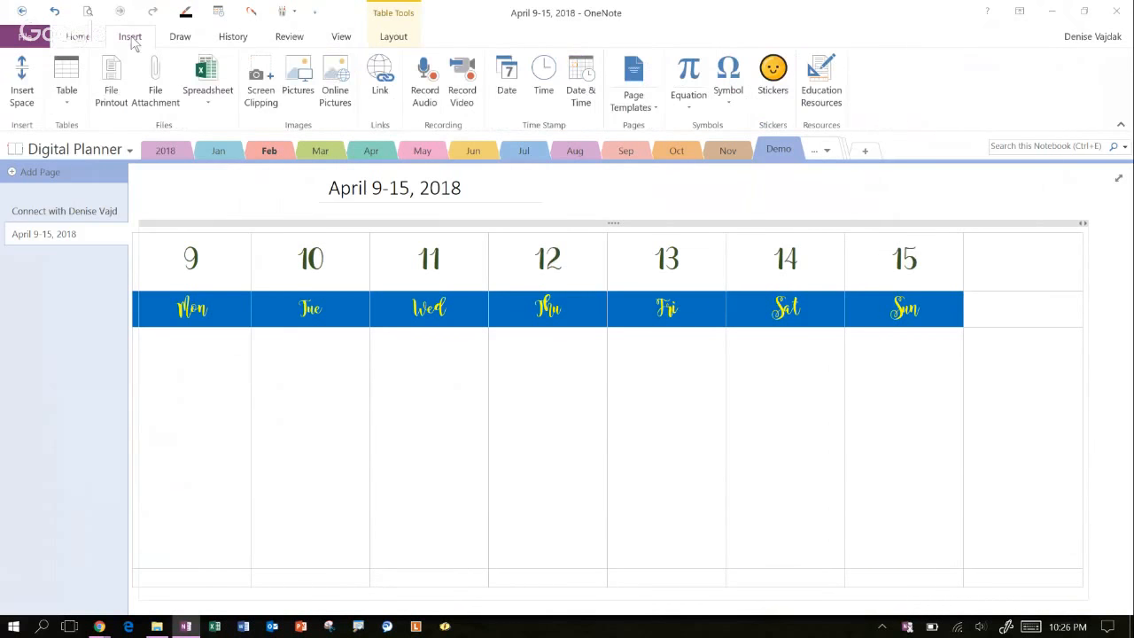
pyautogui.click(304, 78)
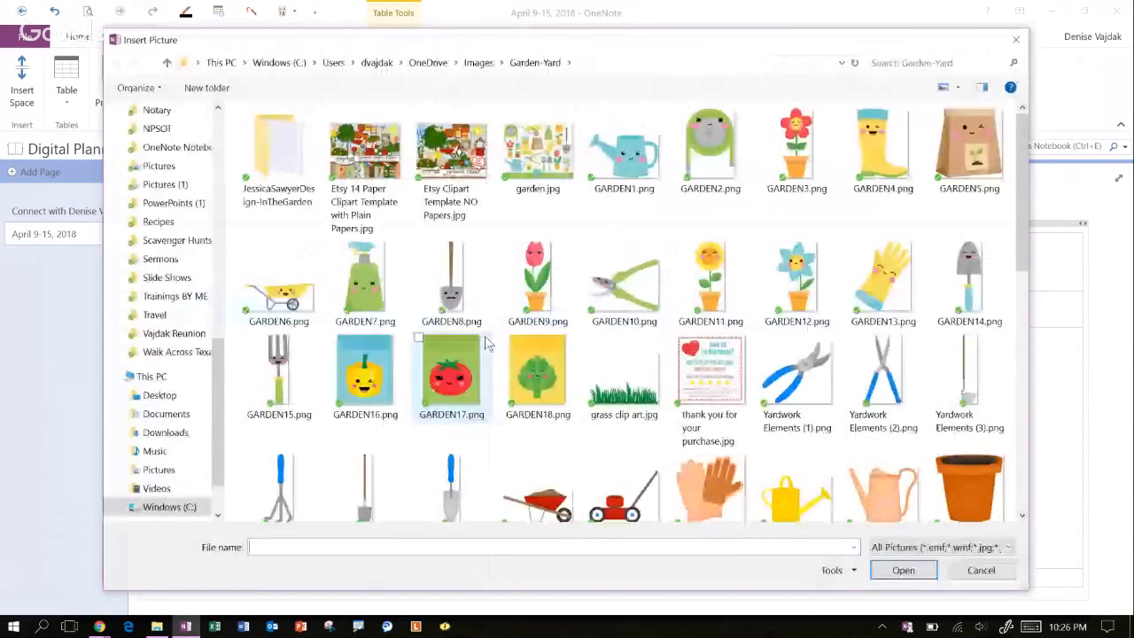
pyautogui.click(478, 63)
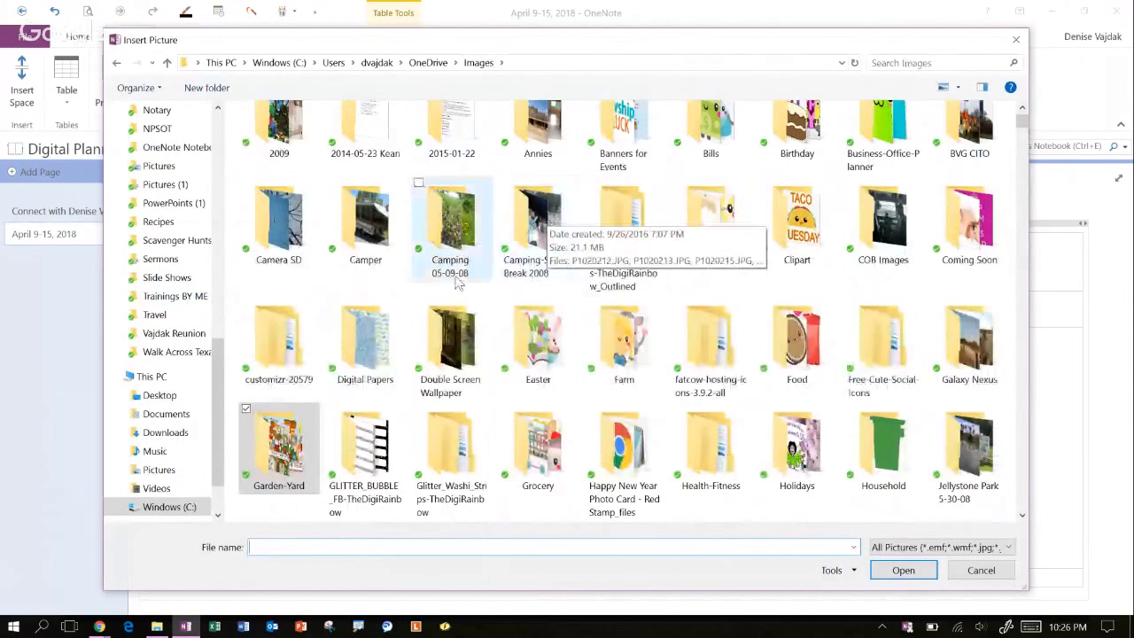
pyautogui.click(383, 337)
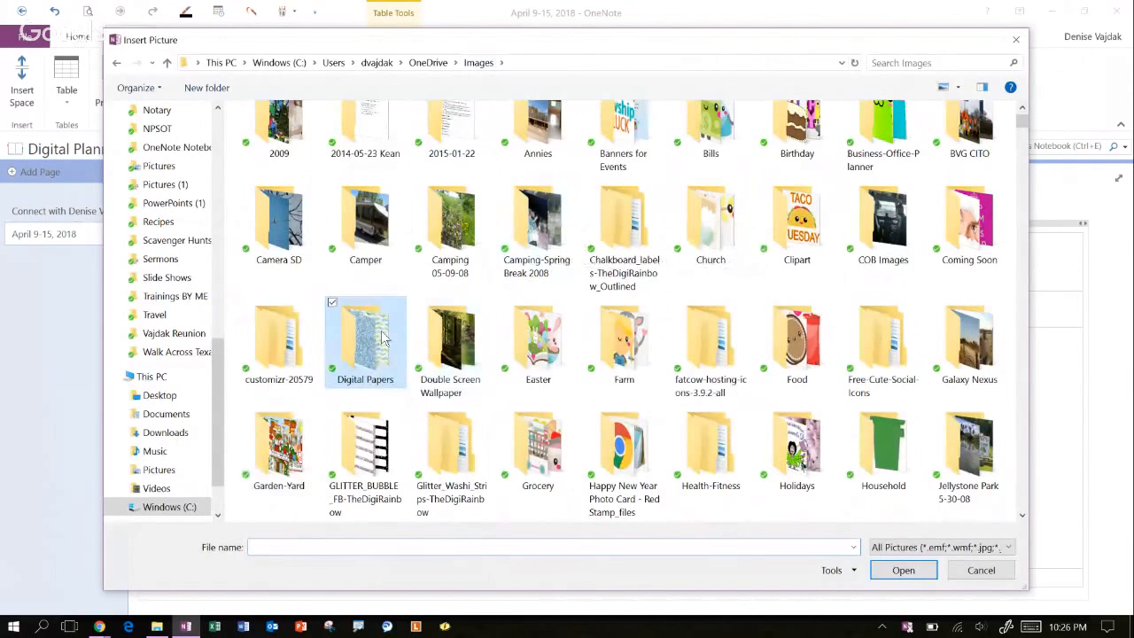
pyautogui.doubleClick(382, 337)
pyautogui.click(628, 150)
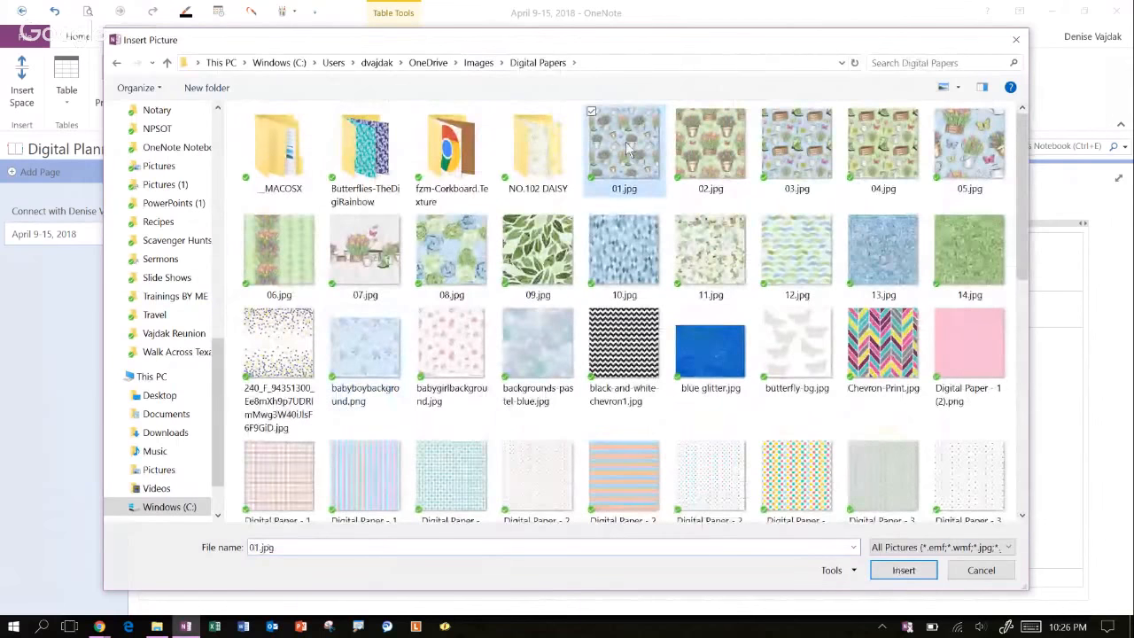
pyautogui.doubleClick(627, 151)
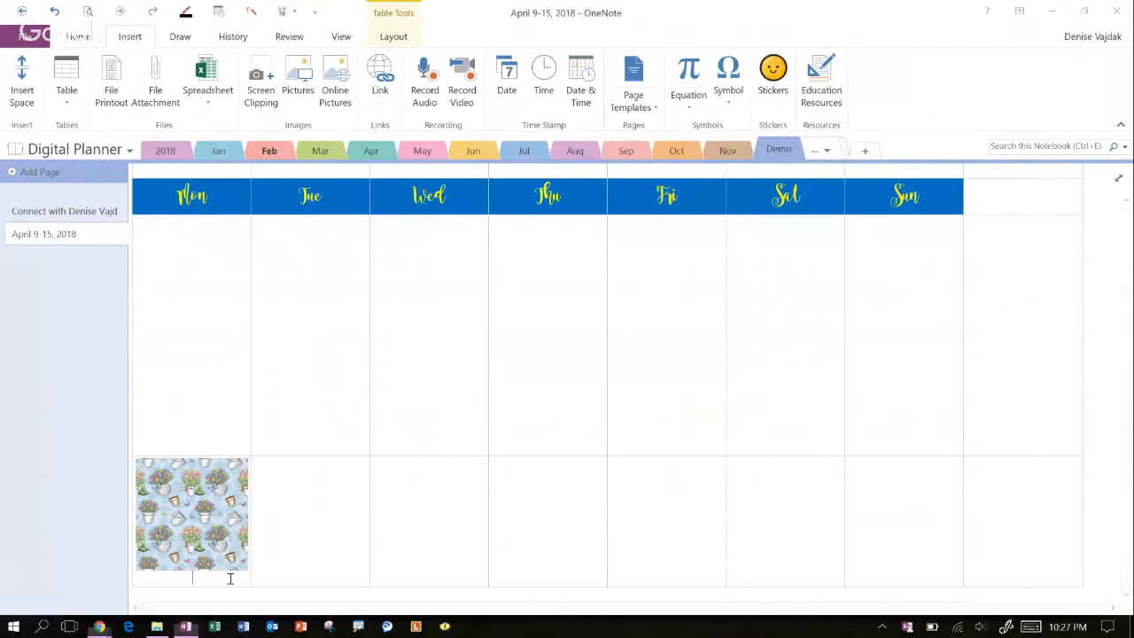
pyautogui.press('BackSpace')
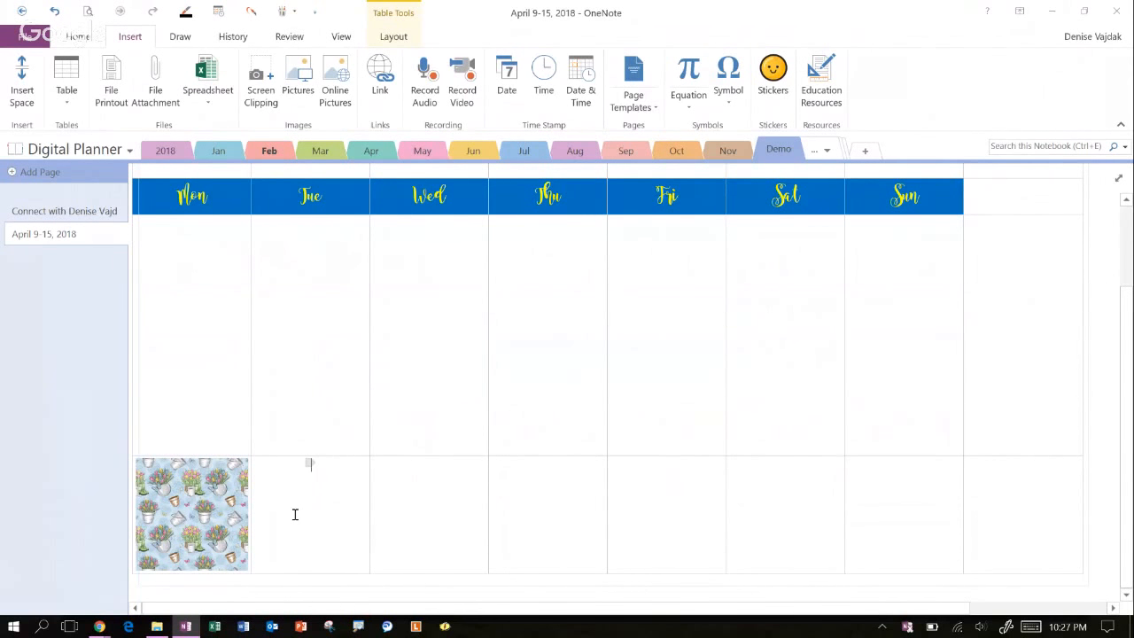
# Insert 02.jpg into Tuesday's bottom cell and 03.jpg into Wednesday's bottom cell
pyautogui.click(297, 80)
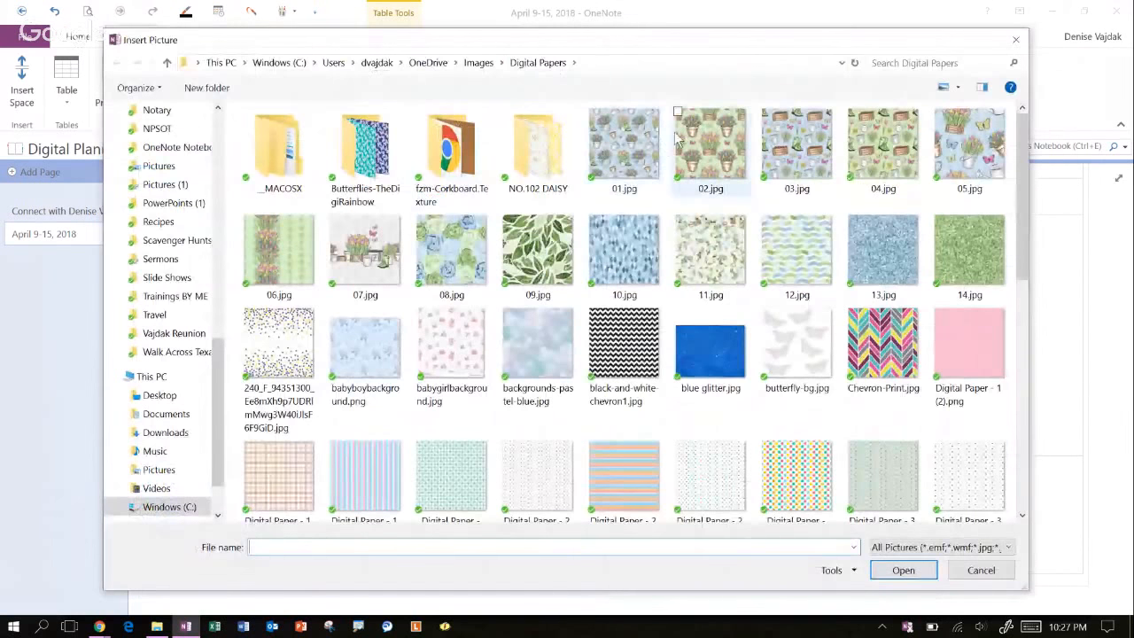
pyautogui.click(711, 146)
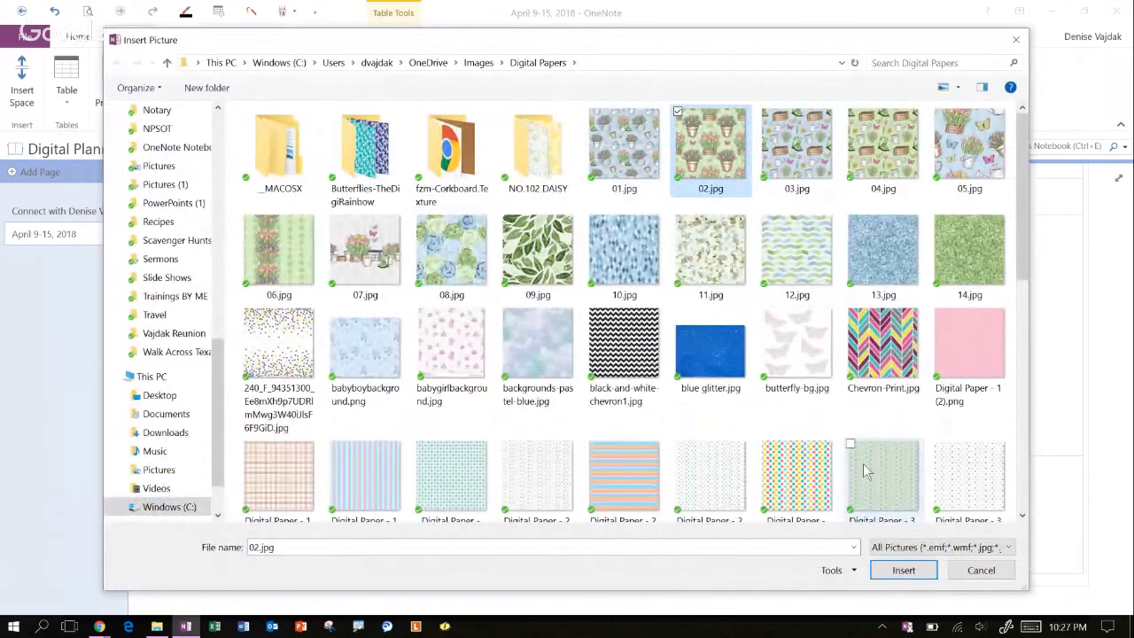
pyautogui.click(904, 570)
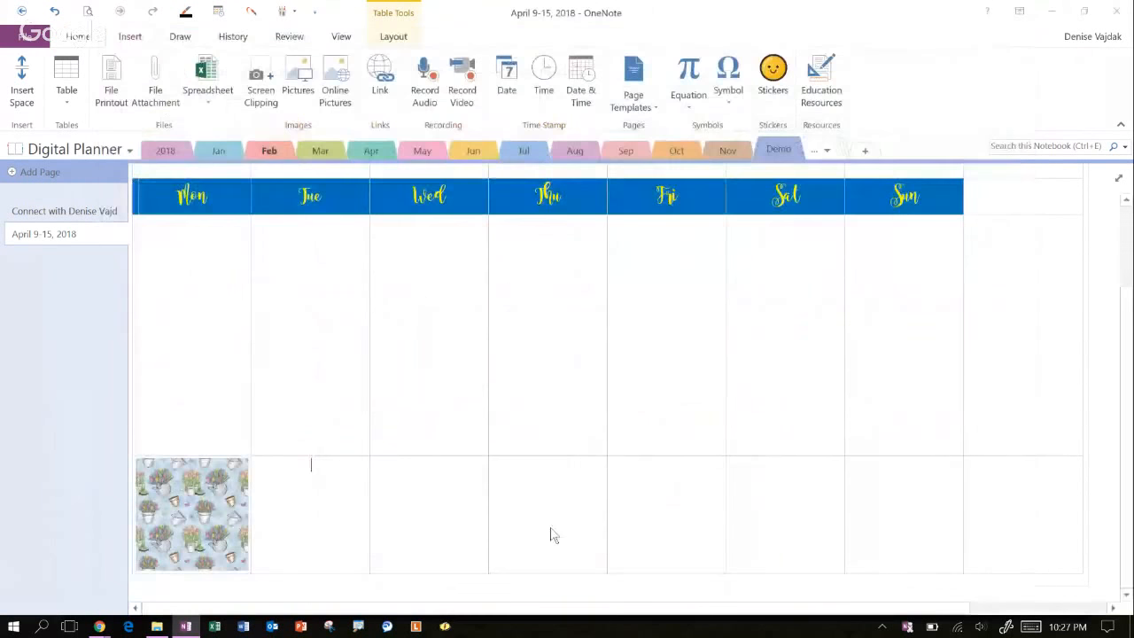
pyautogui.click(403, 497)
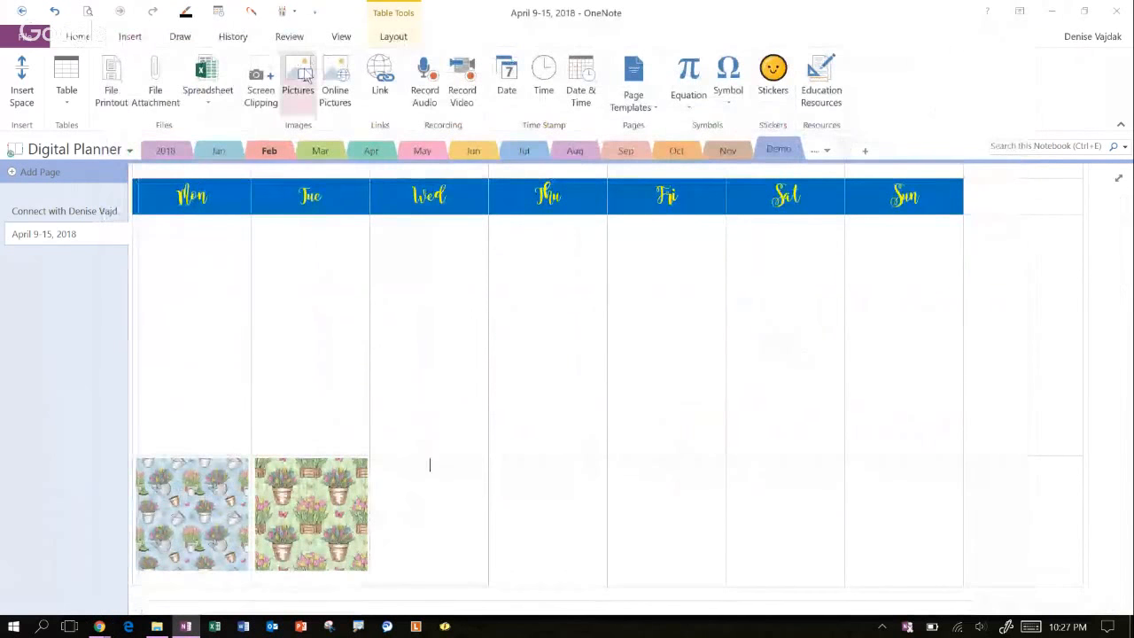
pyautogui.click(297, 80)
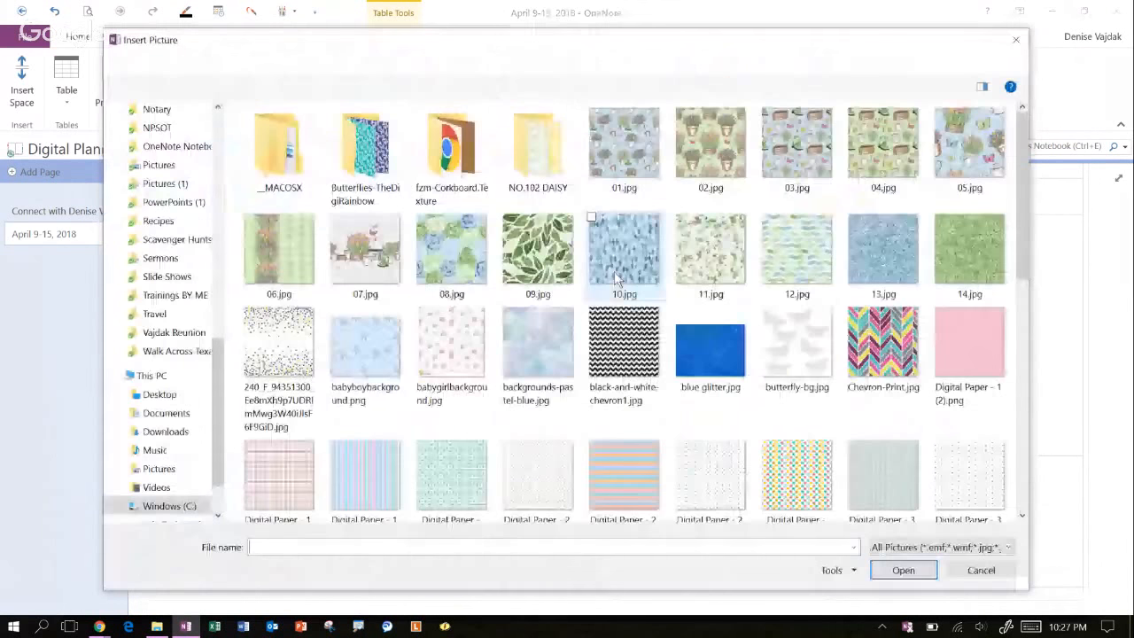
pyautogui.click(796, 146)
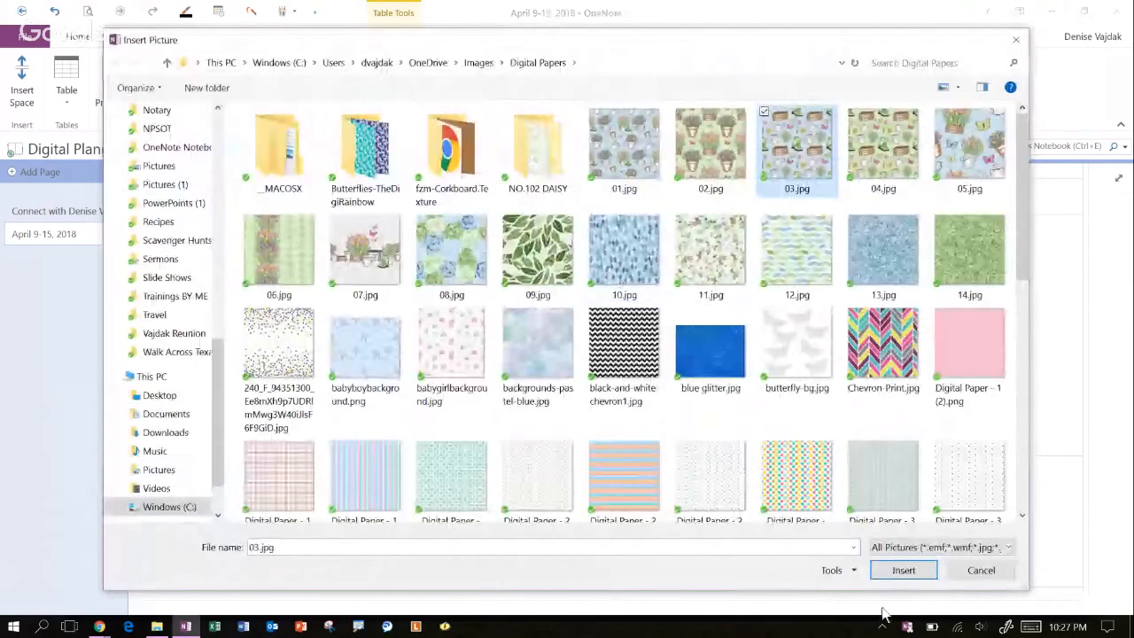
pyautogui.click(910, 576)
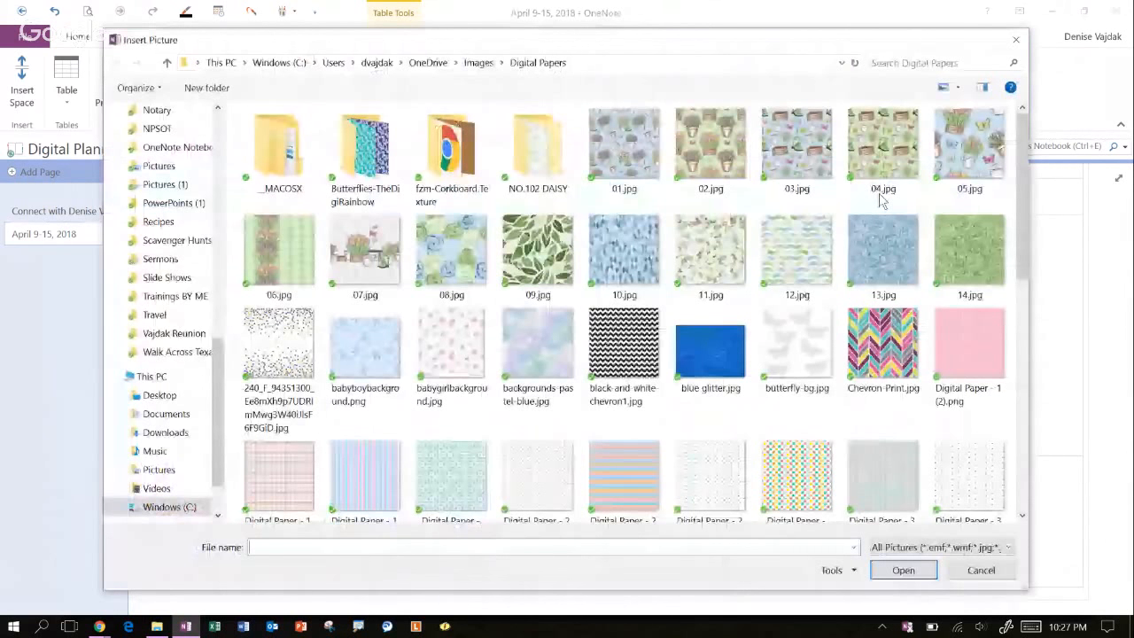
# Fill the bottom cells of Thursday, Friday and Saturday with the pictures 04.jpg, 05.jpg and 06.jpg
pyautogui.doubleClick(881, 197)
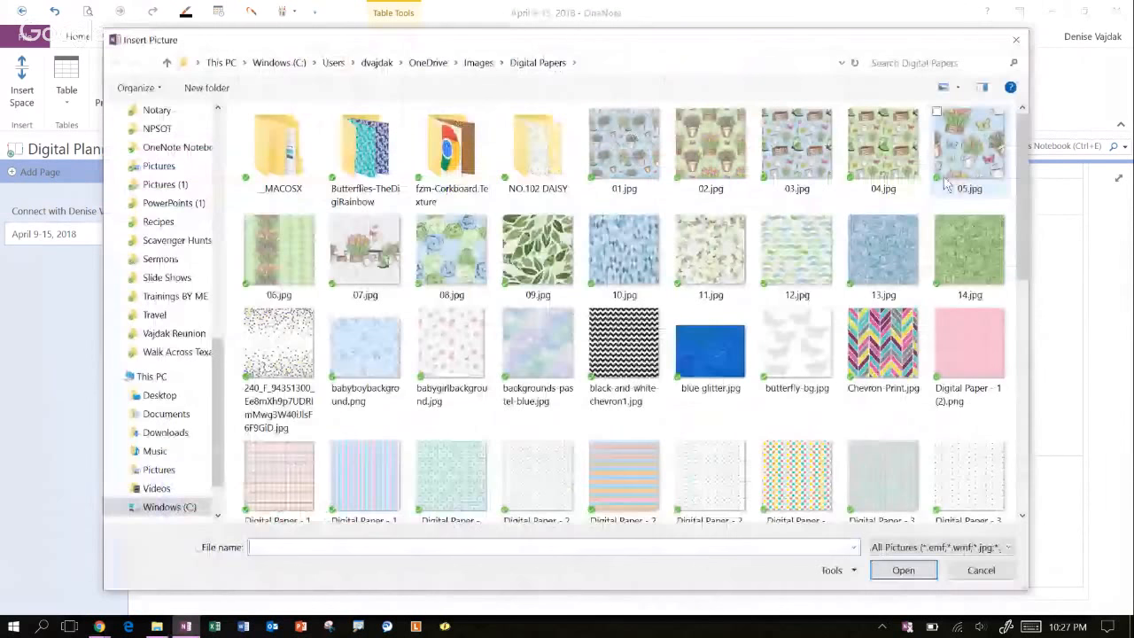
pyautogui.doubleClick(947, 184)
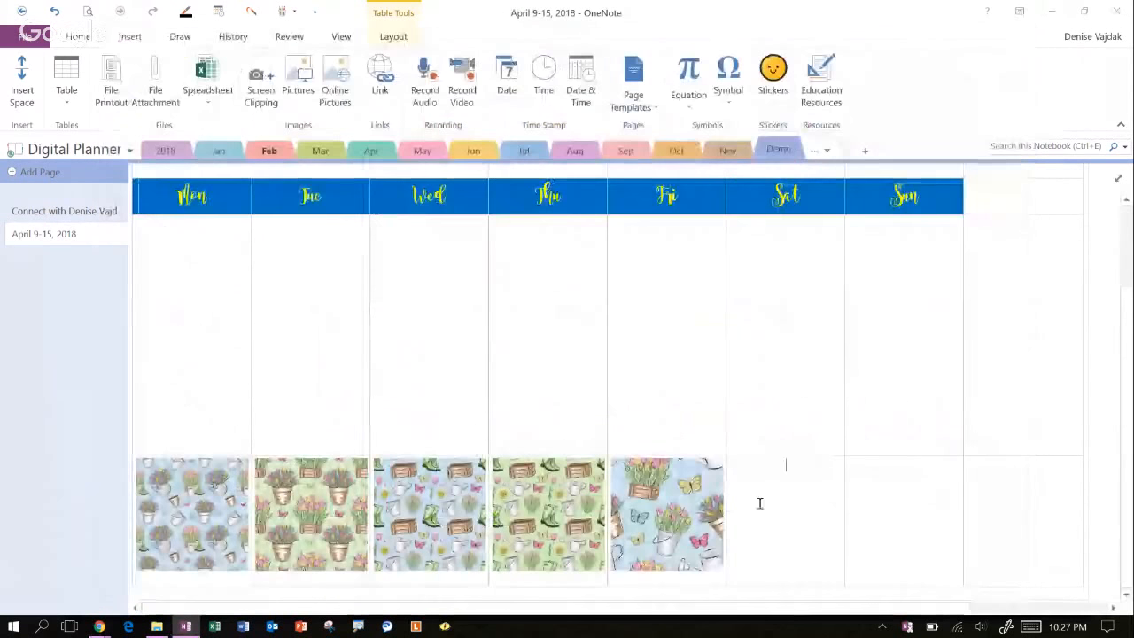
pyautogui.click(297, 76)
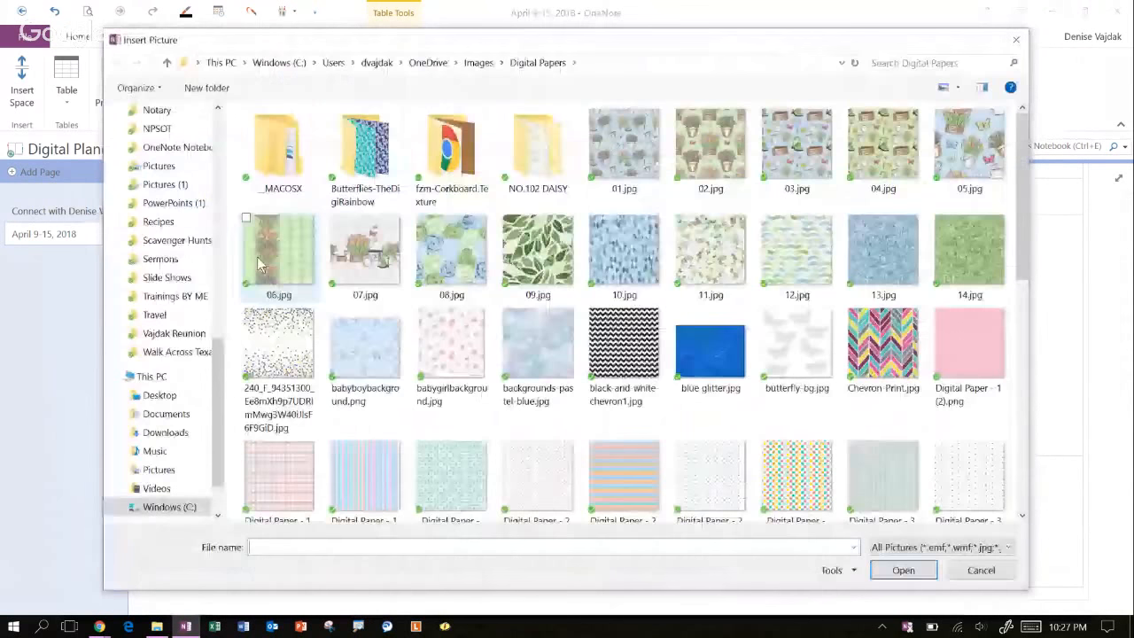
pyautogui.doubleClick(274, 253)
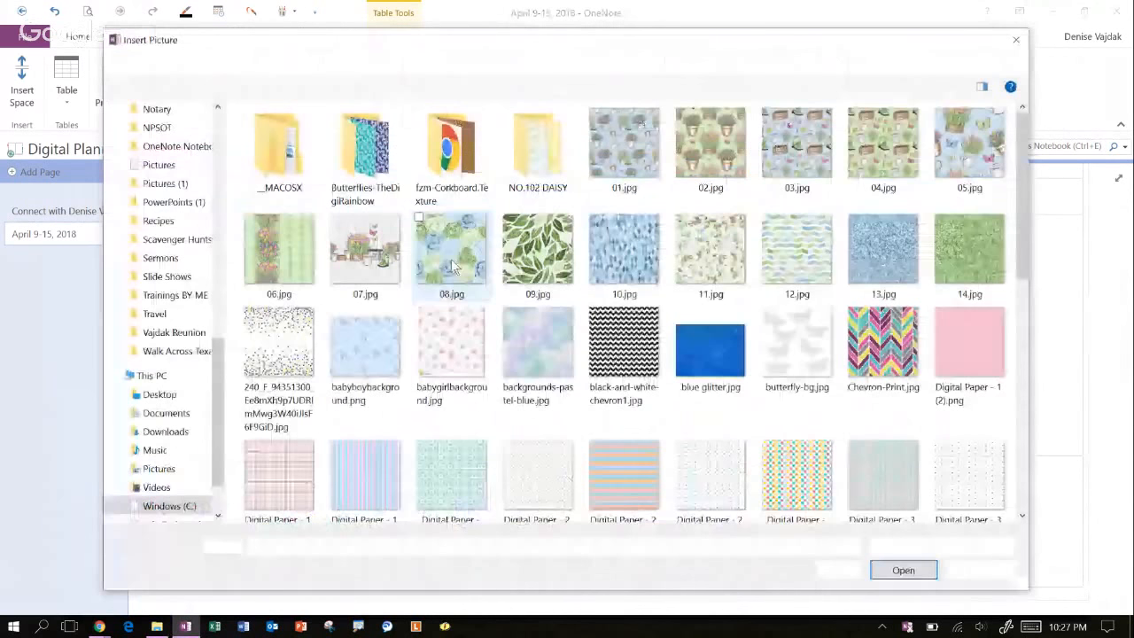
# Insert 08.jpg into Sunday's bottom cell and 09.jpg into the bottom cell of the unlabelled last column
pyautogui.click(452, 248)
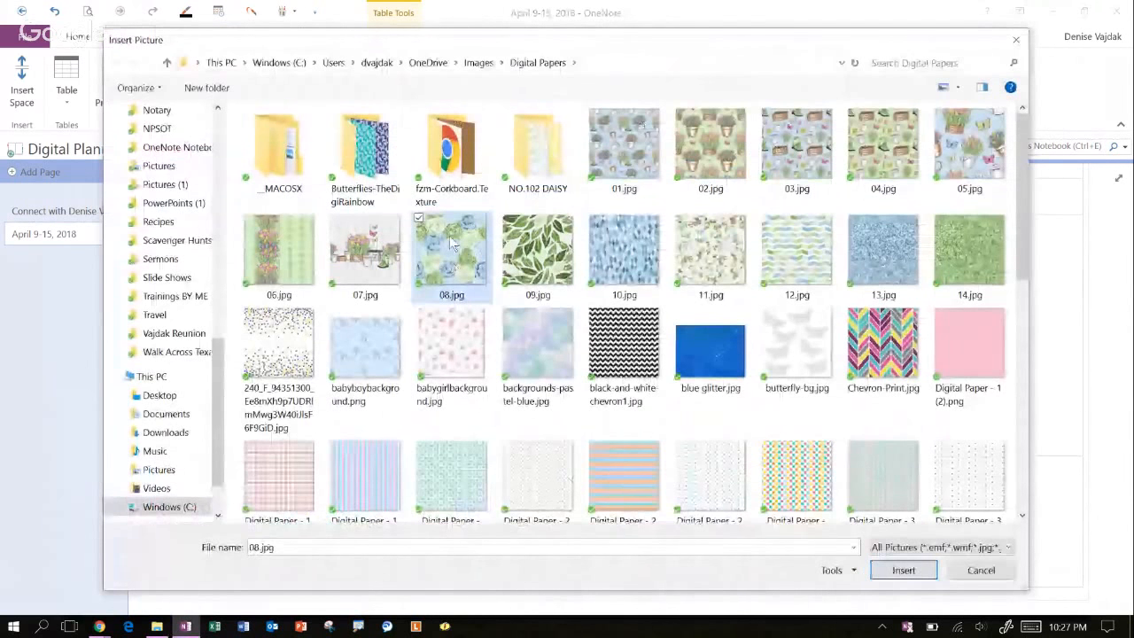
pyautogui.doubleClick(452, 244)
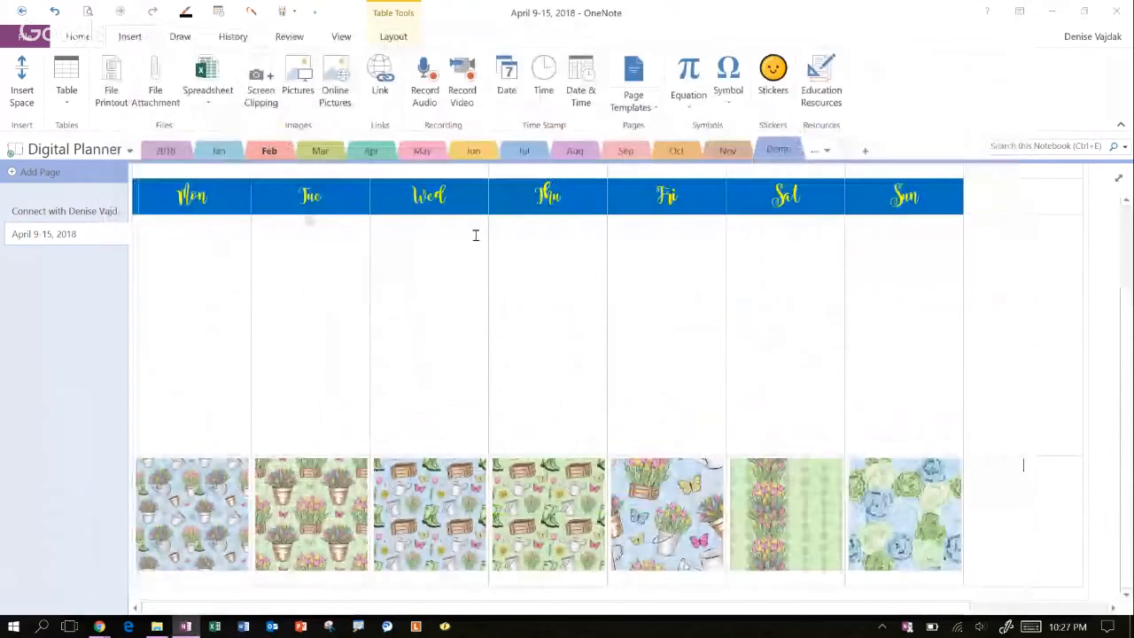
pyautogui.click(298, 93)
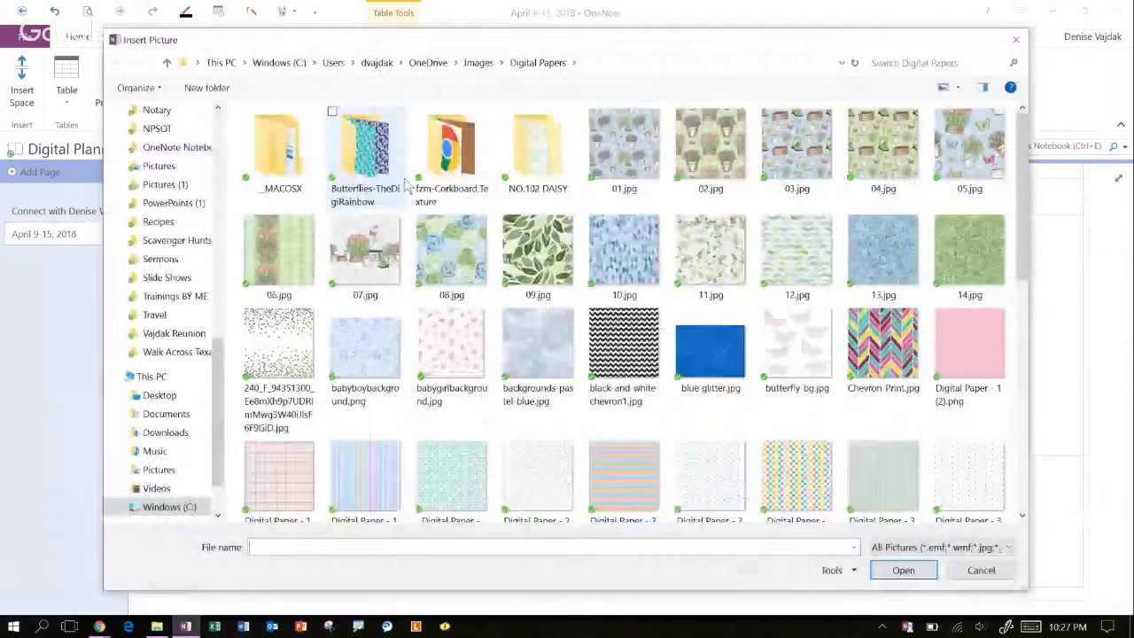
pyautogui.doubleClick(524, 272)
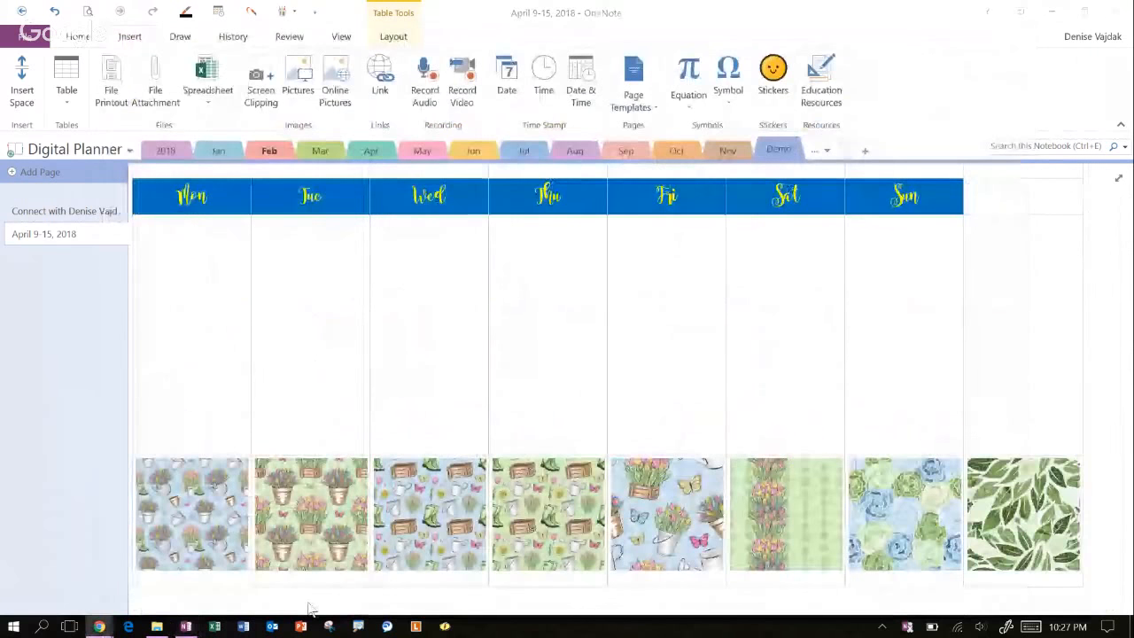
# Remove the blank lines beneath the pictures in the bottom row, from Tuesday through the last column
pyautogui.click(312, 577)
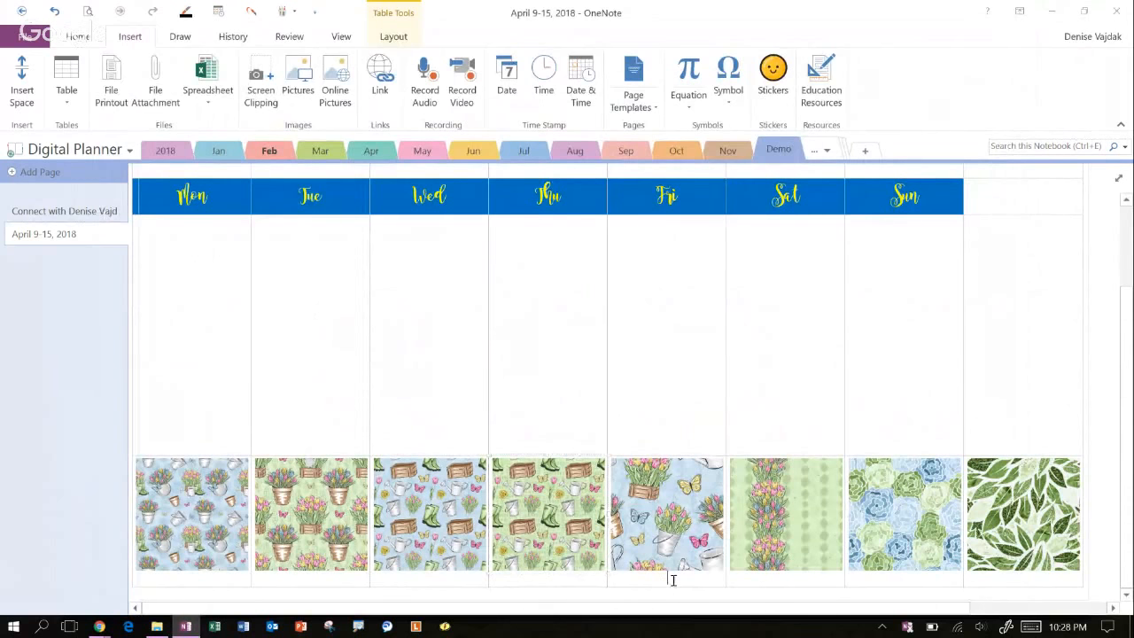
pyautogui.click(772, 589)
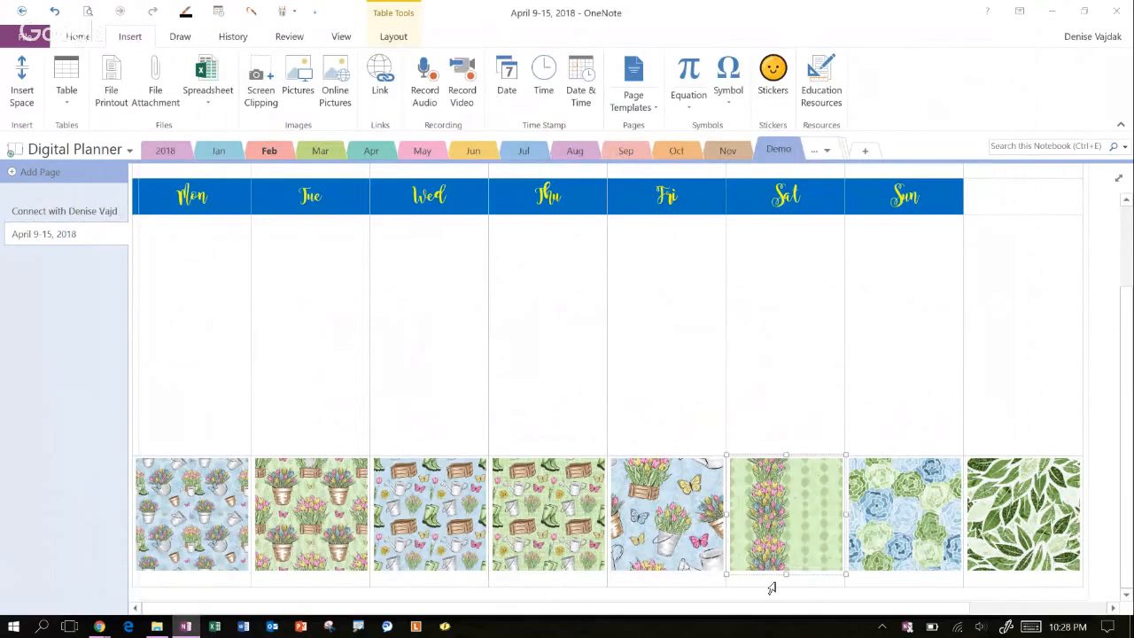
pyautogui.click(1013, 585)
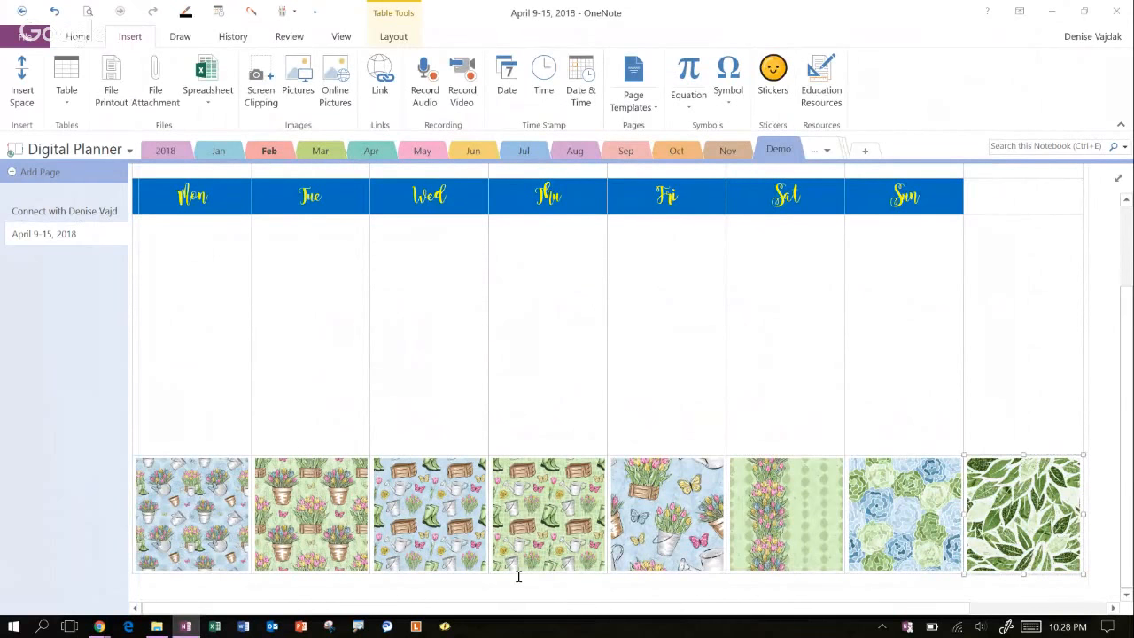
# Shade the large Saturday and Sunday cells below the day names light green
pyautogui.moveTo(789, 266)
pyautogui.mouseDown()
pyautogui.moveTo(817, 261)
pyautogui.moveTo(874, 322)
pyautogui.moveTo(888, 372)
pyautogui.mouseUp()
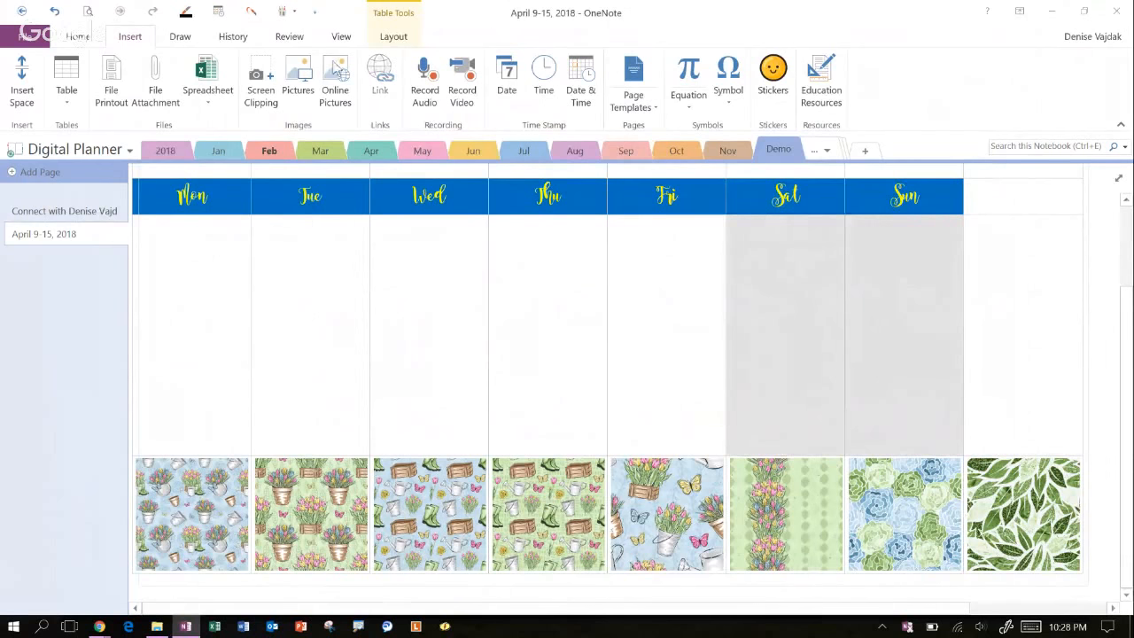
pyautogui.click(390, 38)
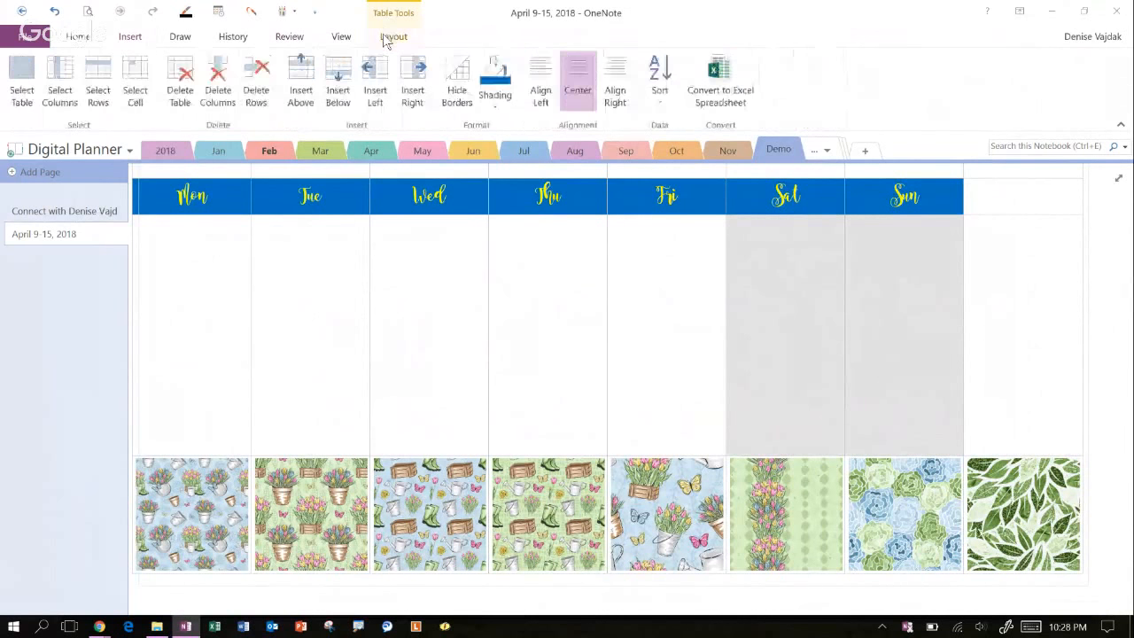
pyautogui.click(495, 106)
pyautogui.click(585, 153)
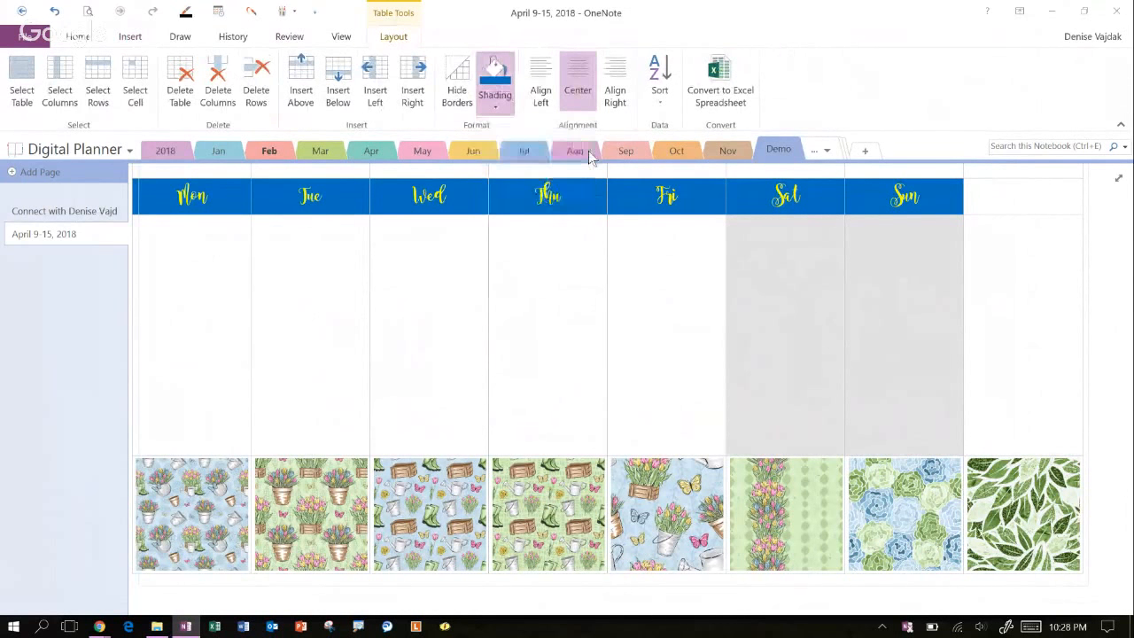
pyautogui.click(667, 304)
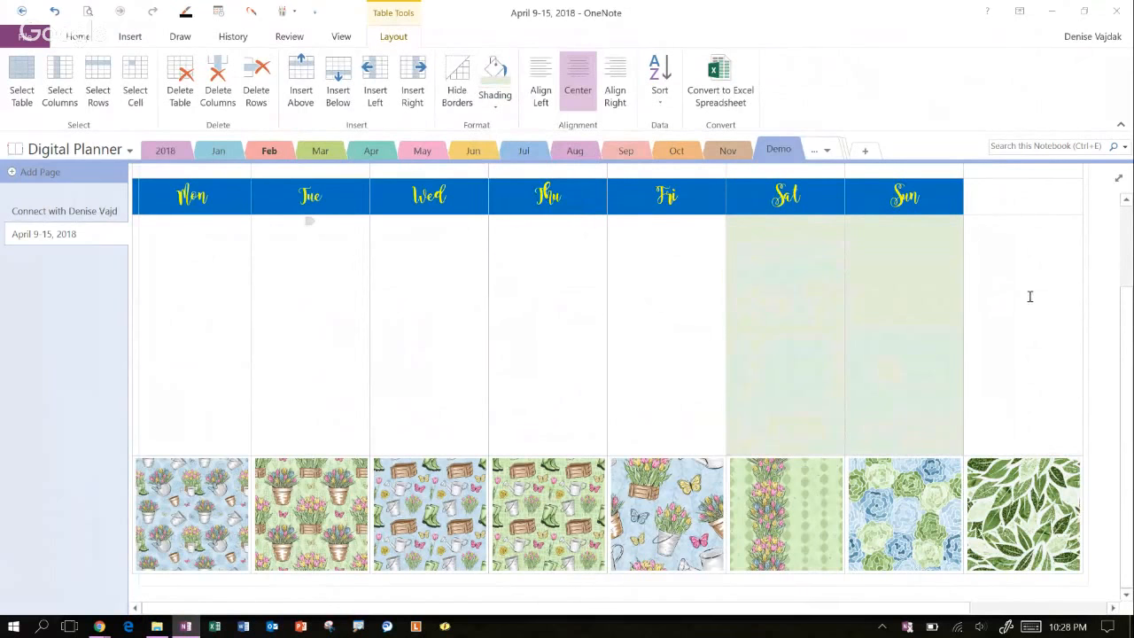
# Shade the last column's day-name cell and the large cell below it with the light pink recent colour
pyautogui.scroll(1, 1030, 296)
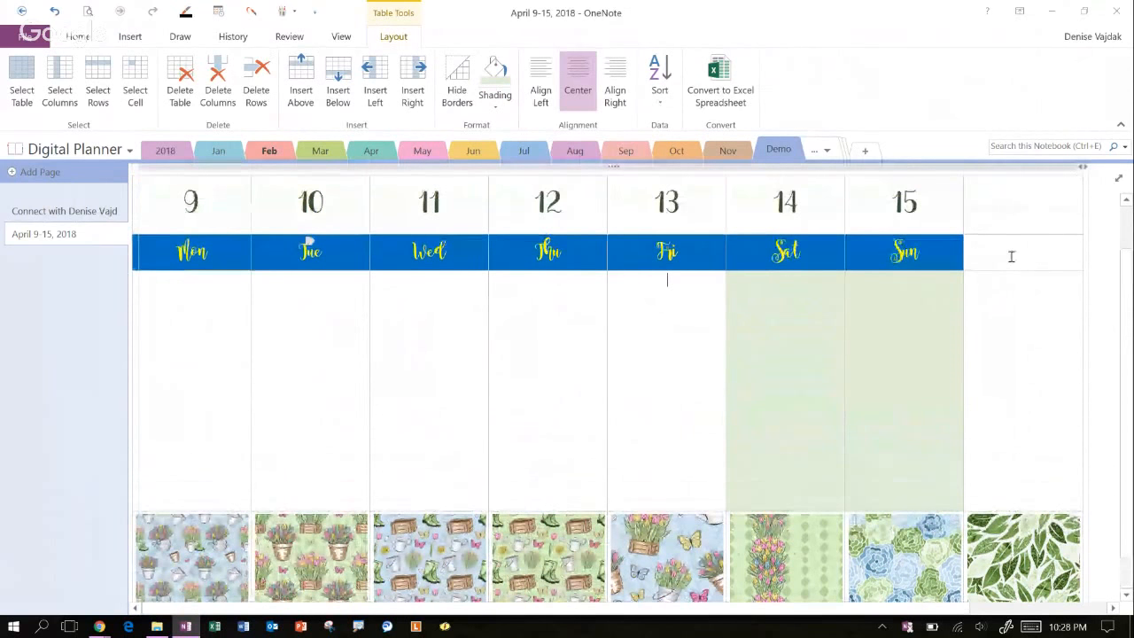
pyautogui.moveTo(1011, 257); pyautogui.dragTo(1028, 383)
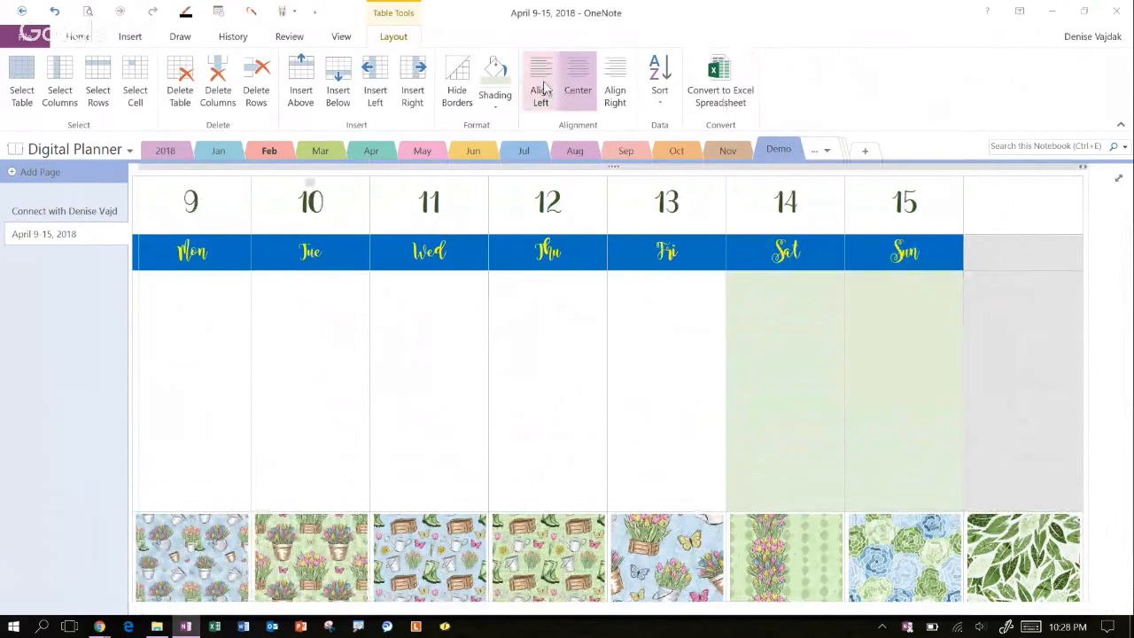
pyautogui.click(496, 97)
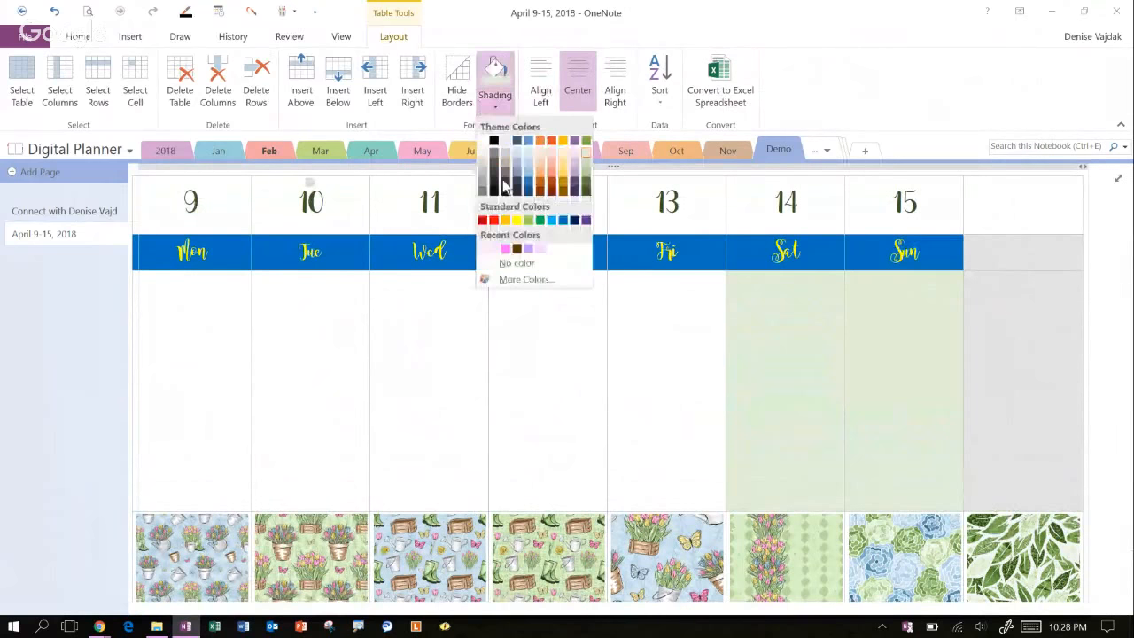
pyautogui.click(483, 248)
pyautogui.click(642, 374)
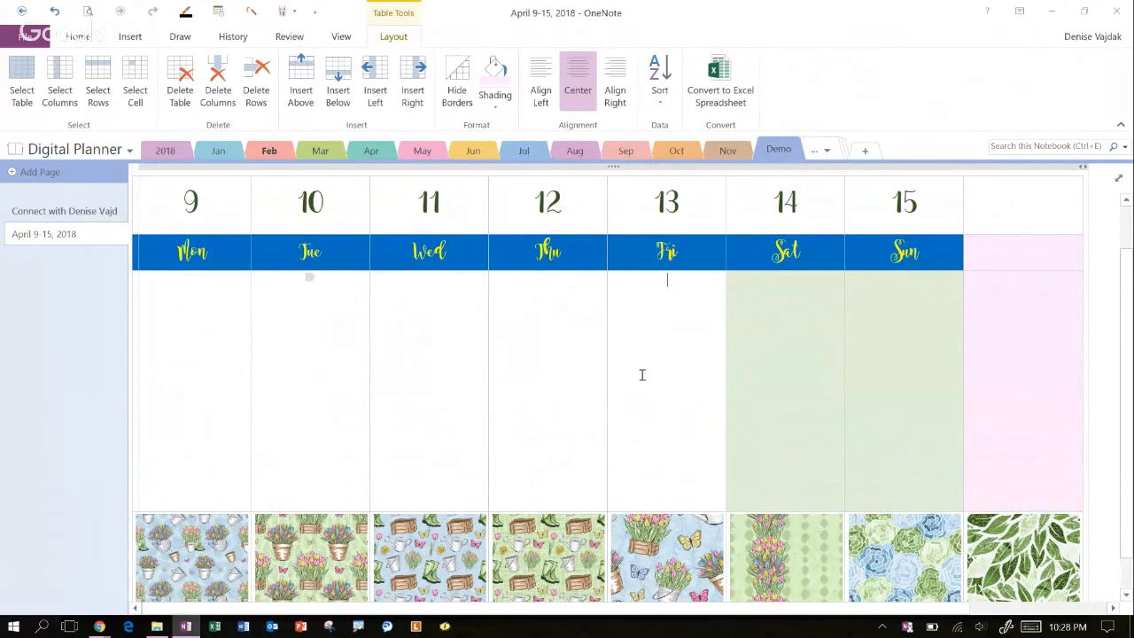
# Left-align the row of large cells below the day names, from Monday through the last column
pyautogui.click(240, 314)
pyautogui.moveTo(231, 322)
pyautogui.mouseDown()
pyautogui.moveTo(567, 367)
pyautogui.moveTo(977, 337)
pyautogui.mouseUp()
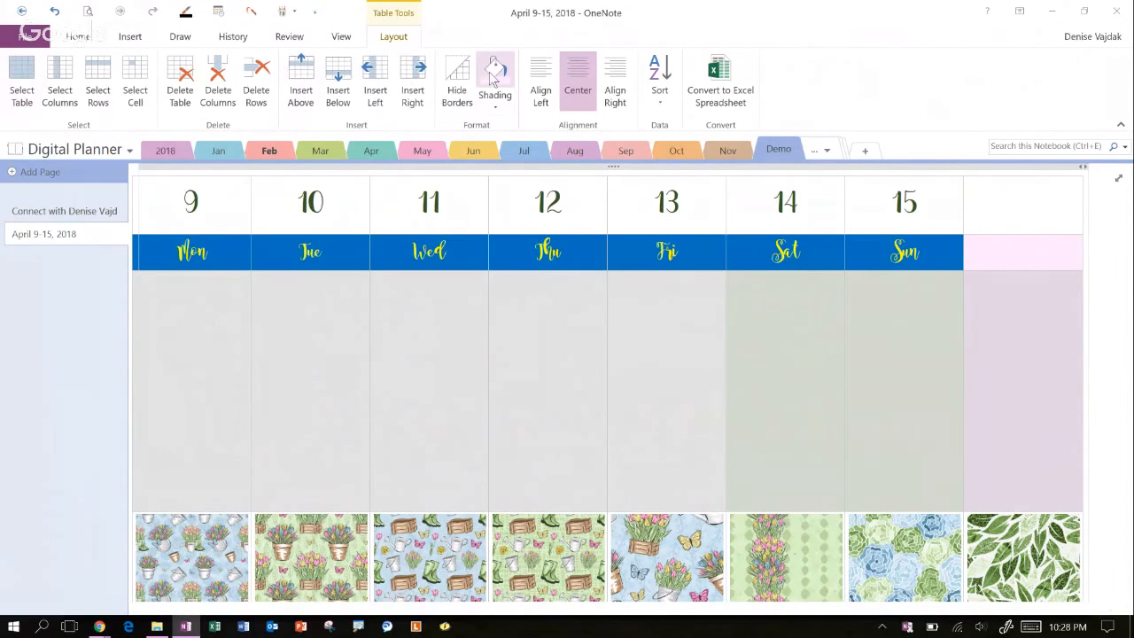
pyautogui.click(541, 84)
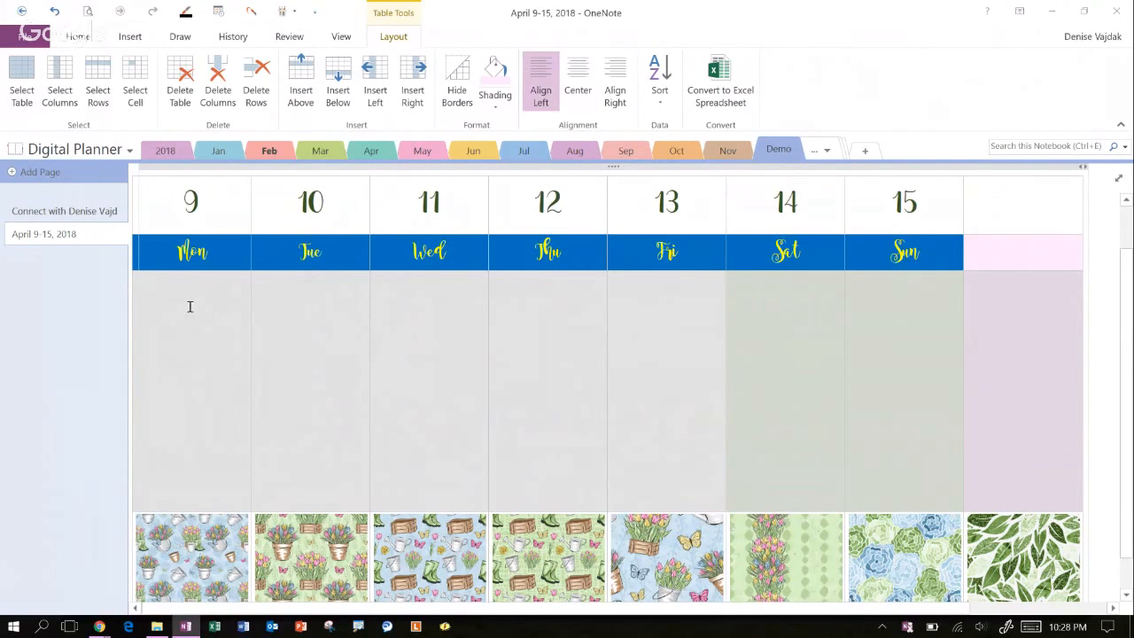
# Enter "8:00 am - Staff meeting" in Monday's large cell
pyautogui.click(193, 307)
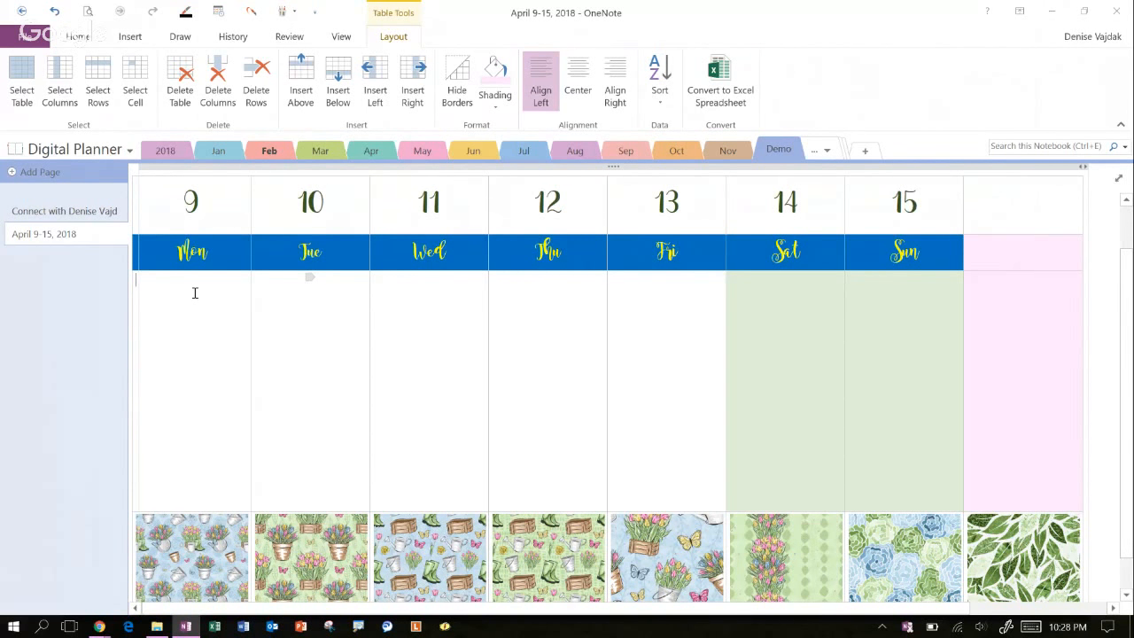
pyautogui.write('8:00 am - S')
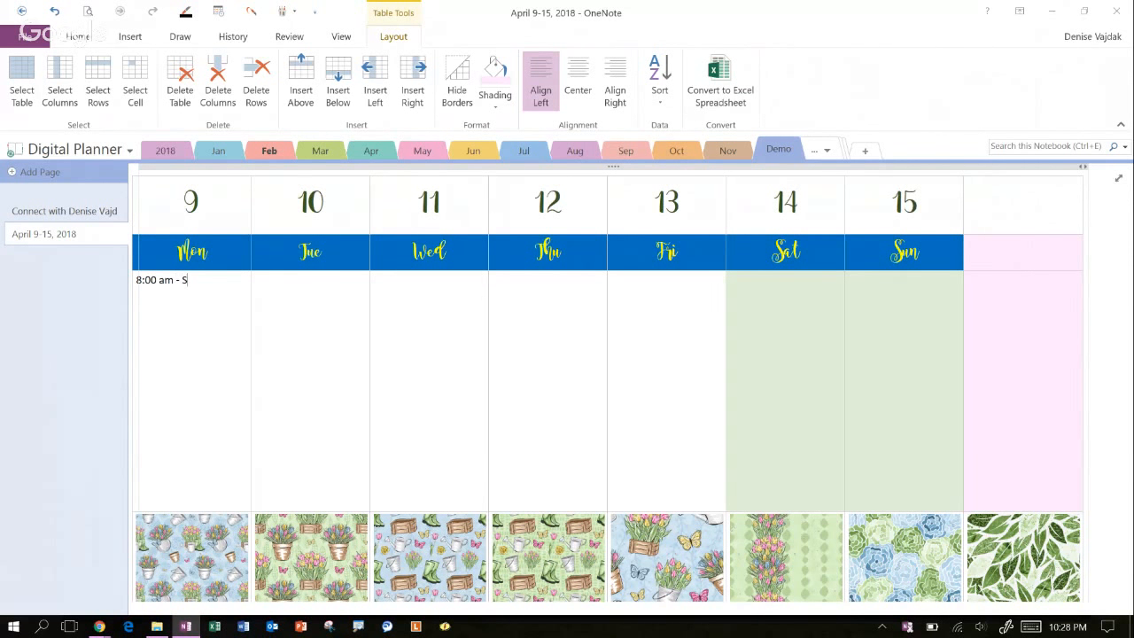
pyautogui.write('taff meeting')
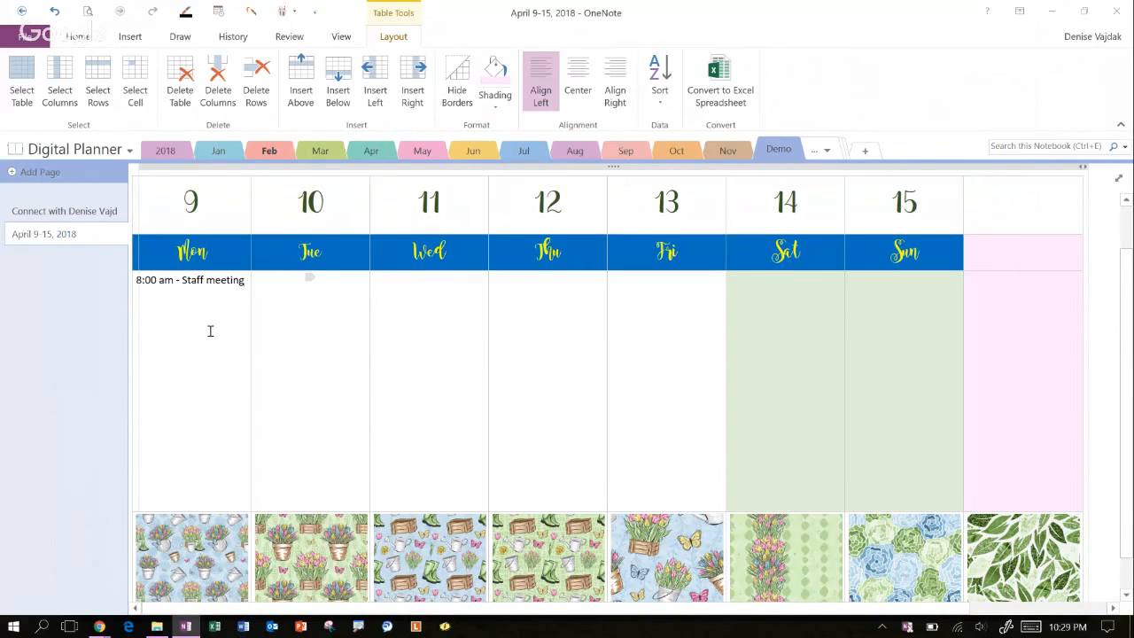
# Set the font of the large cells from Monday through the last column to Noteworthy, size 10
pyautogui.moveTo(207, 329); pyautogui.dragTo(1022, 370)
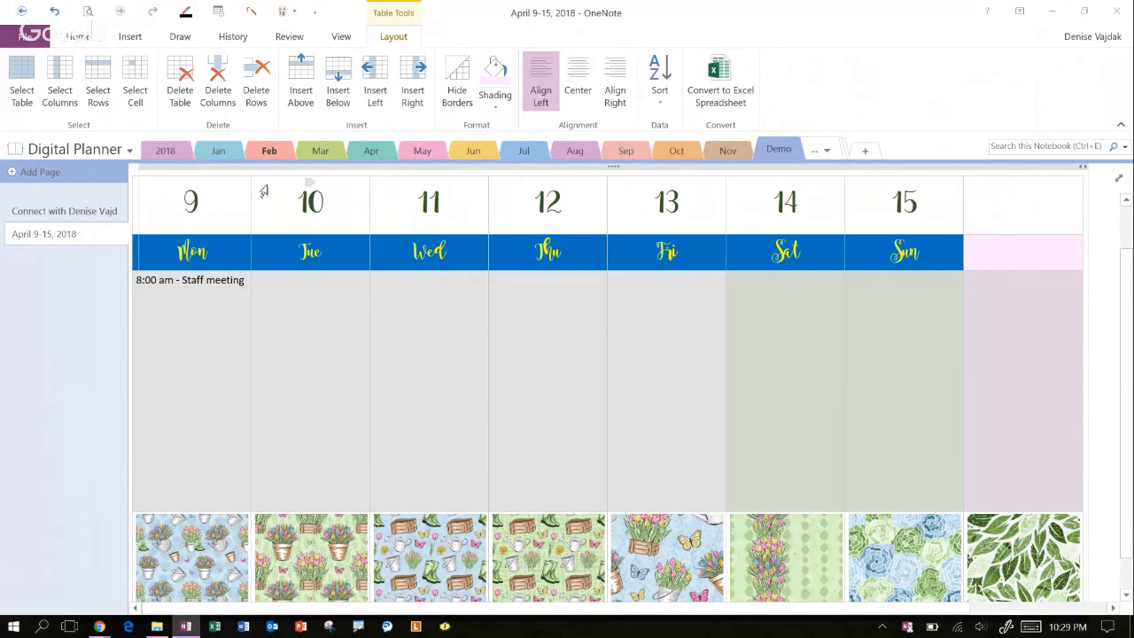
pyautogui.click(78, 37)
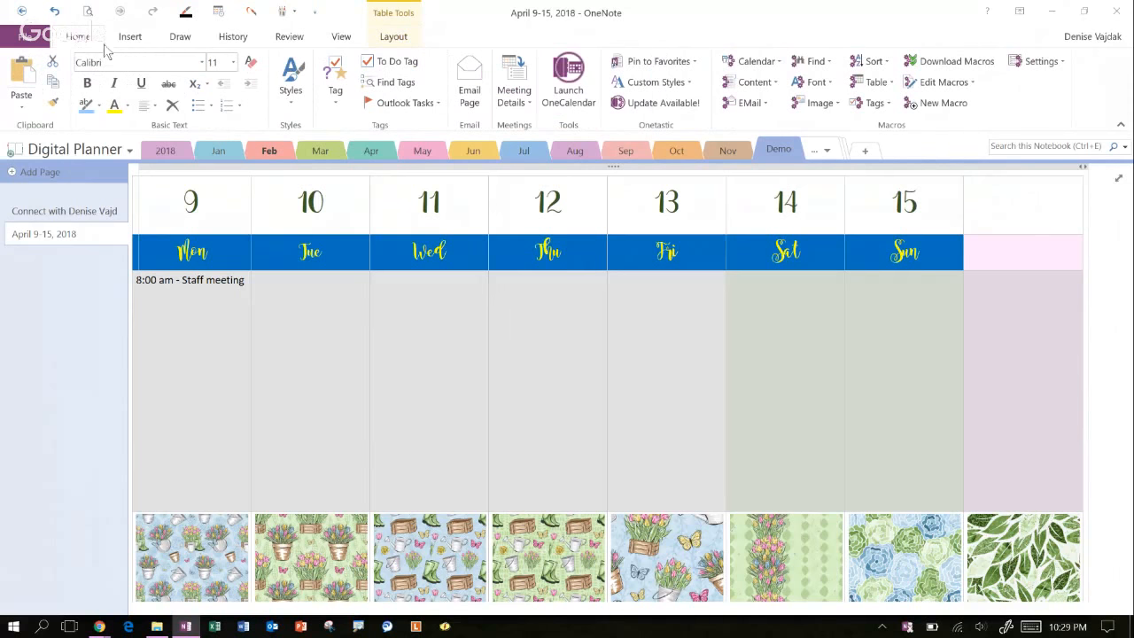
pyautogui.click(142, 60)
pyautogui.write('Noteworthy')
pyautogui.press('Tab')
pyautogui.write('10')
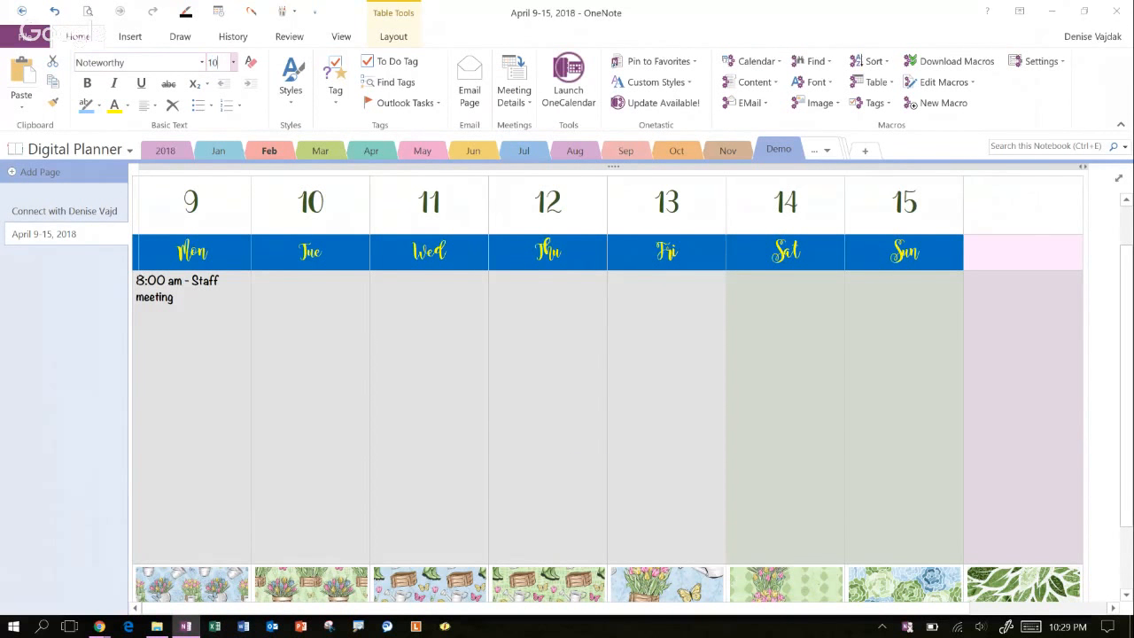
pyautogui.press('Return')
# Tag Monday's staff meeting line as BJ Event
pyautogui.click(203, 294)
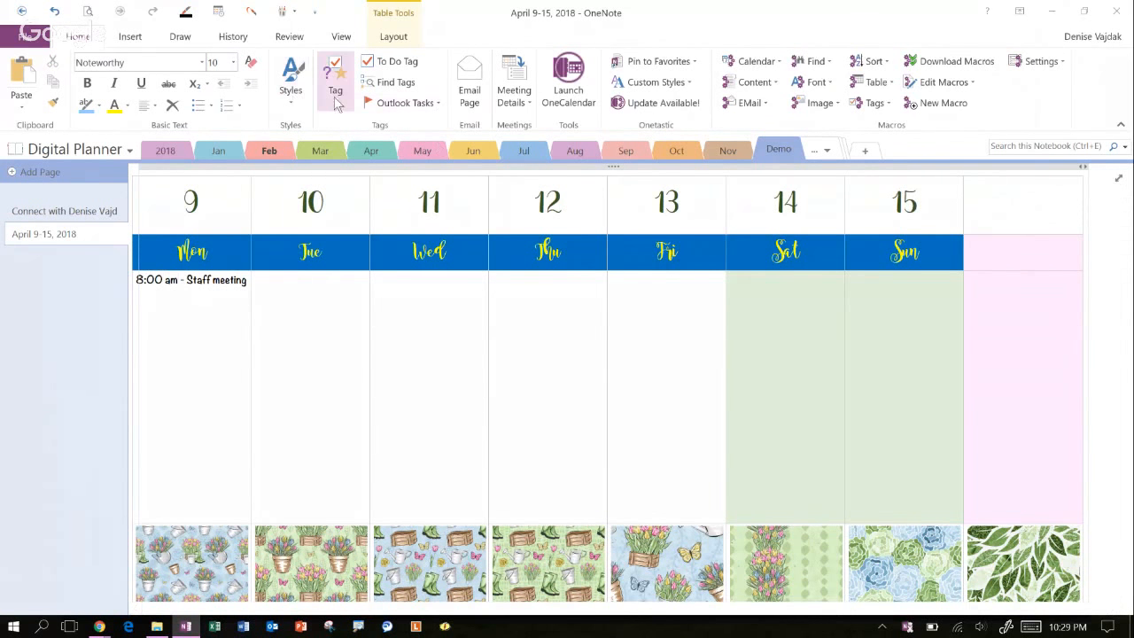
pyautogui.click(340, 102)
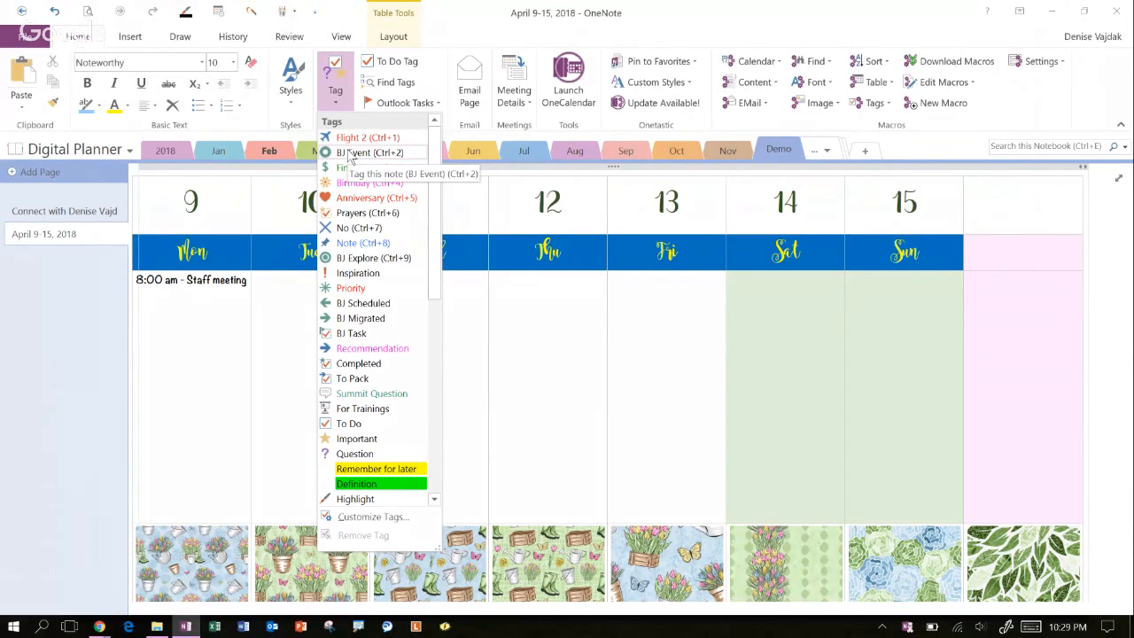
pyautogui.click(351, 154)
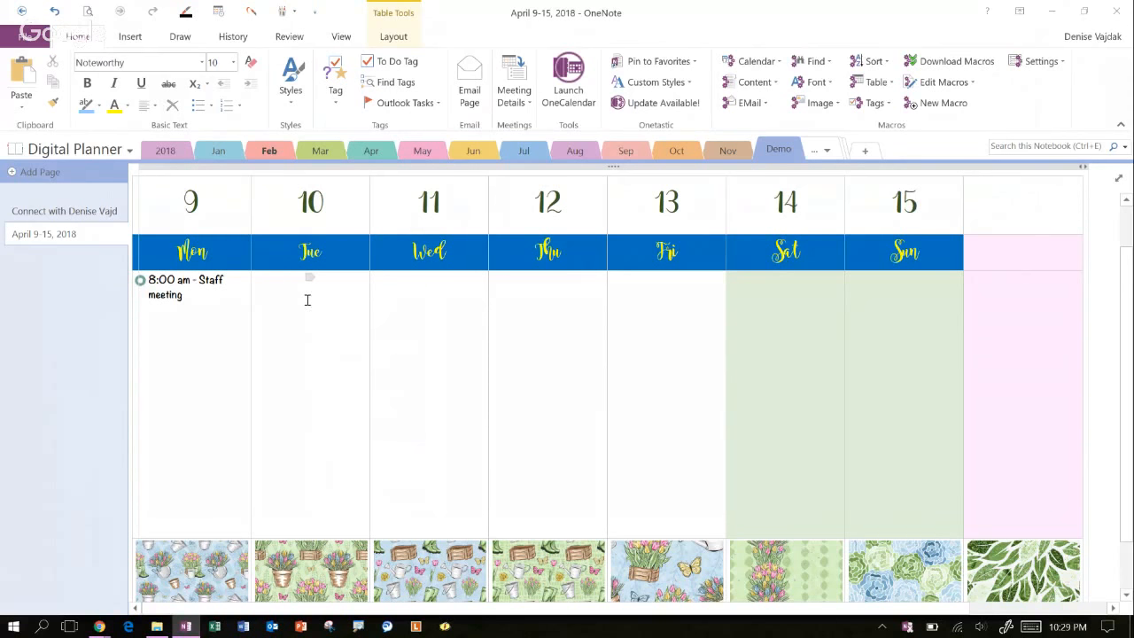
# Add a to-do checkbox item "Trash" below the staff meeting in Monday's cell
pyautogui.click(222, 303)
pyautogui.press('Return')
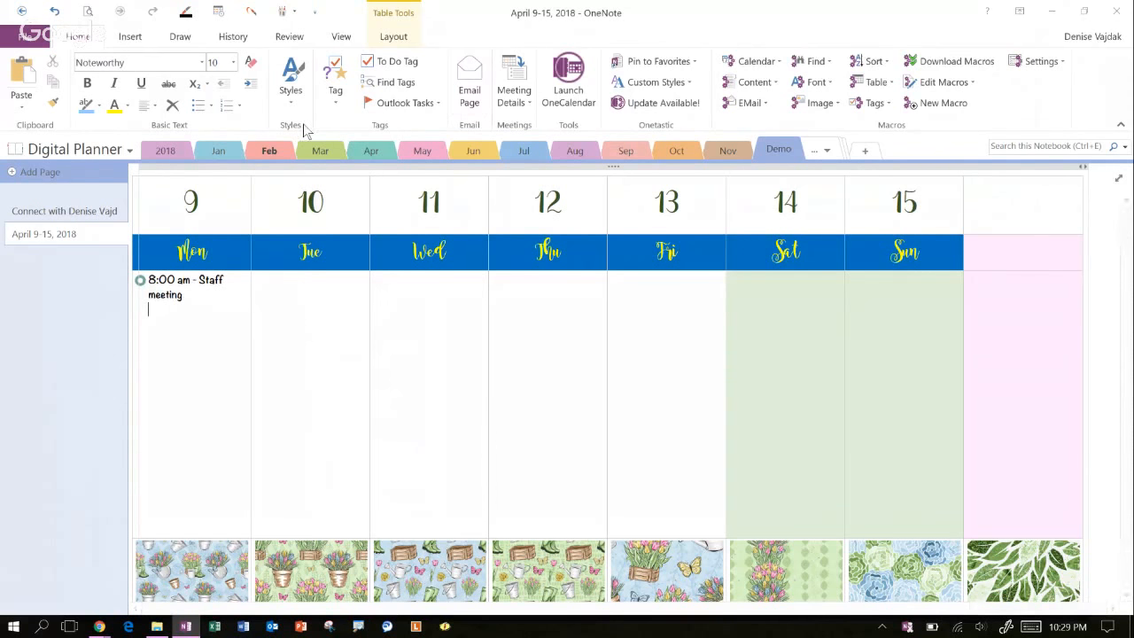
pyautogui.click(397, 61)
pyautogui.write('Trash')
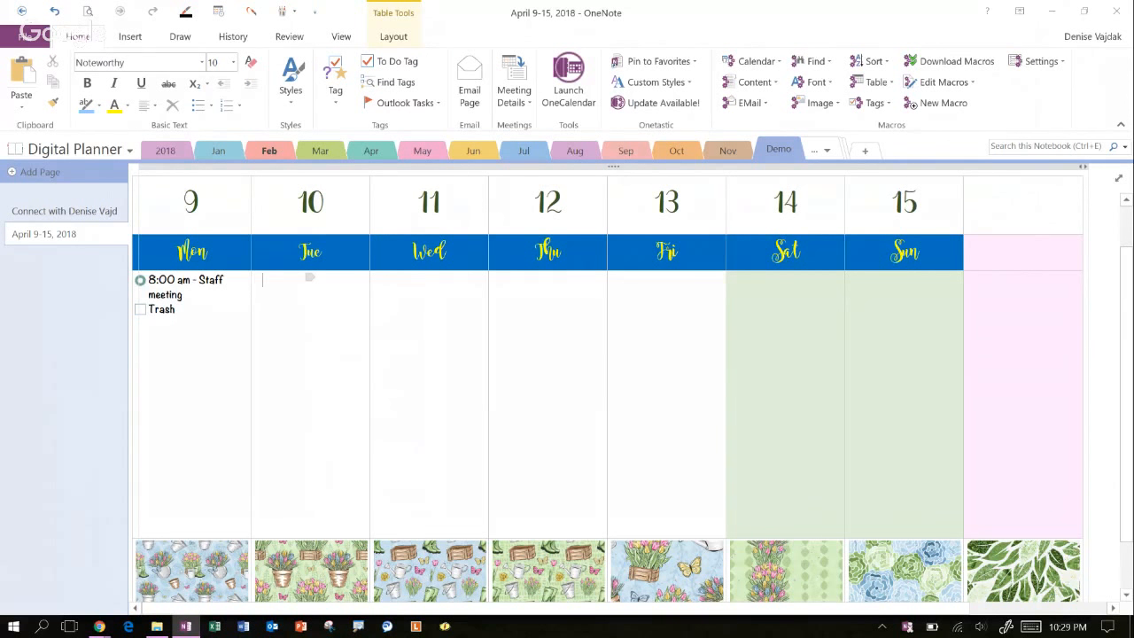
# Enter "Bill Due" in Tuesday's large cell and tag it as Finance
pyautogui.write('Bill Due')
pyautogui.click(342, 108)
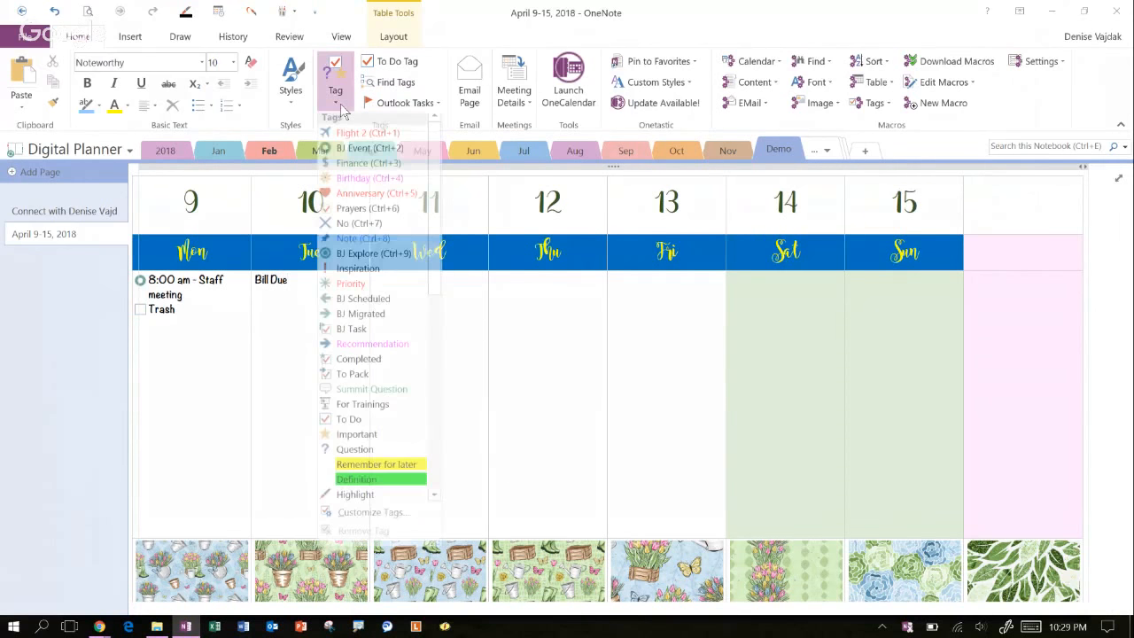
pyautogui.click(354, 167)
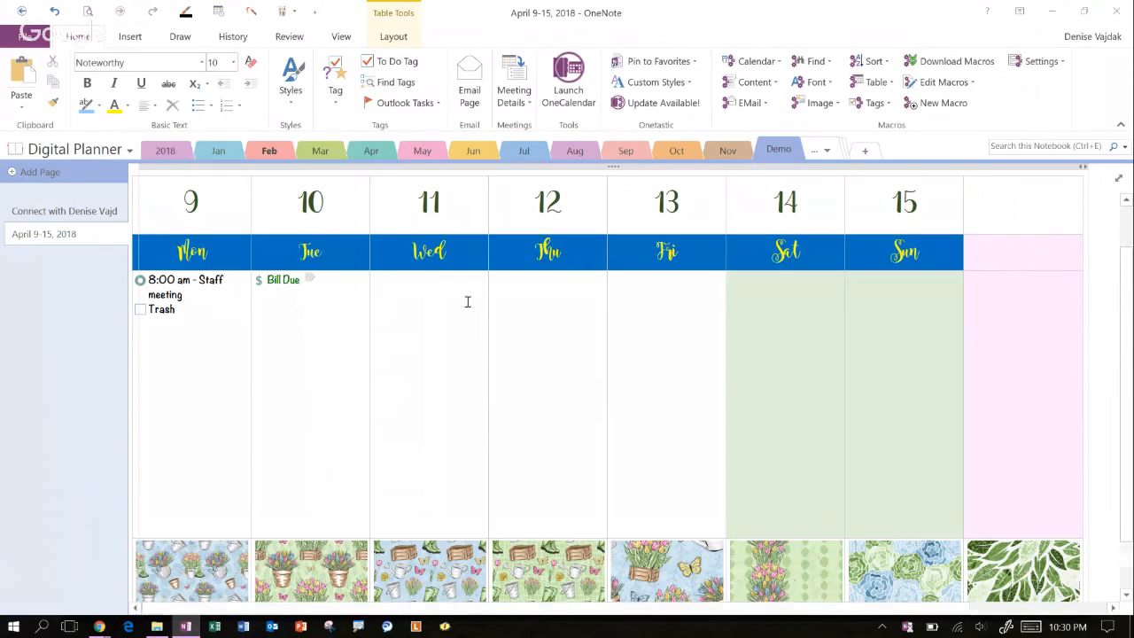
pyautogui.click(307, 314)
# Enter the lines "Birthday", "Appointment", "Another Appointment" and "Note" in Wednesday's large cell
pyautogui.click(407, 285)
pyautogui.write('Birthday Appointment')
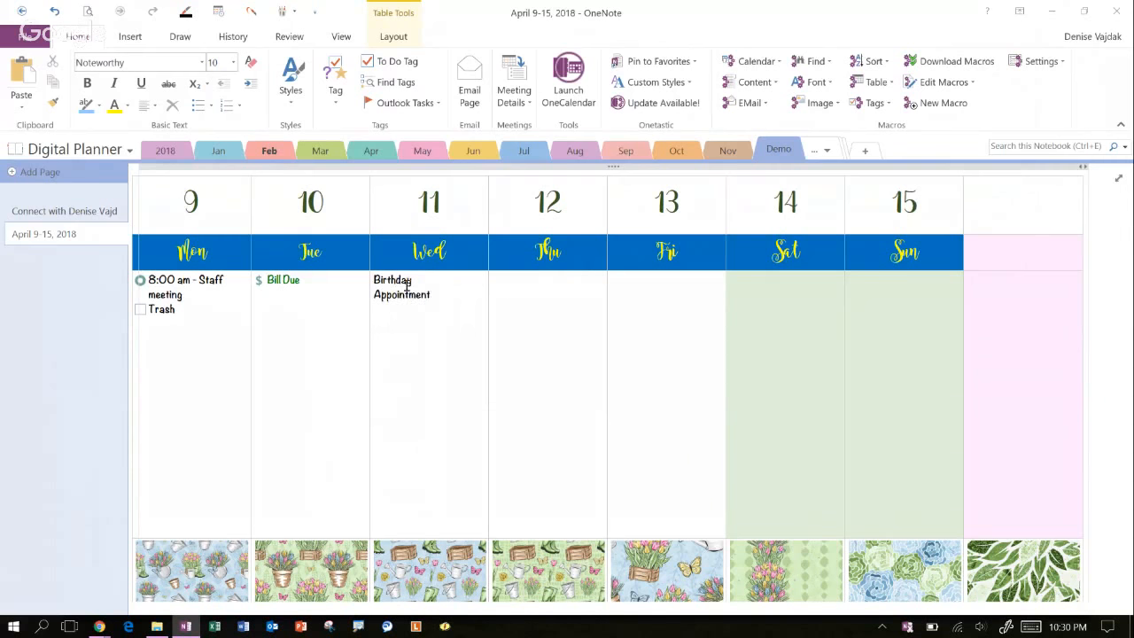
pyautogui.press('Return')
pyautogui.write('Another Appointment')
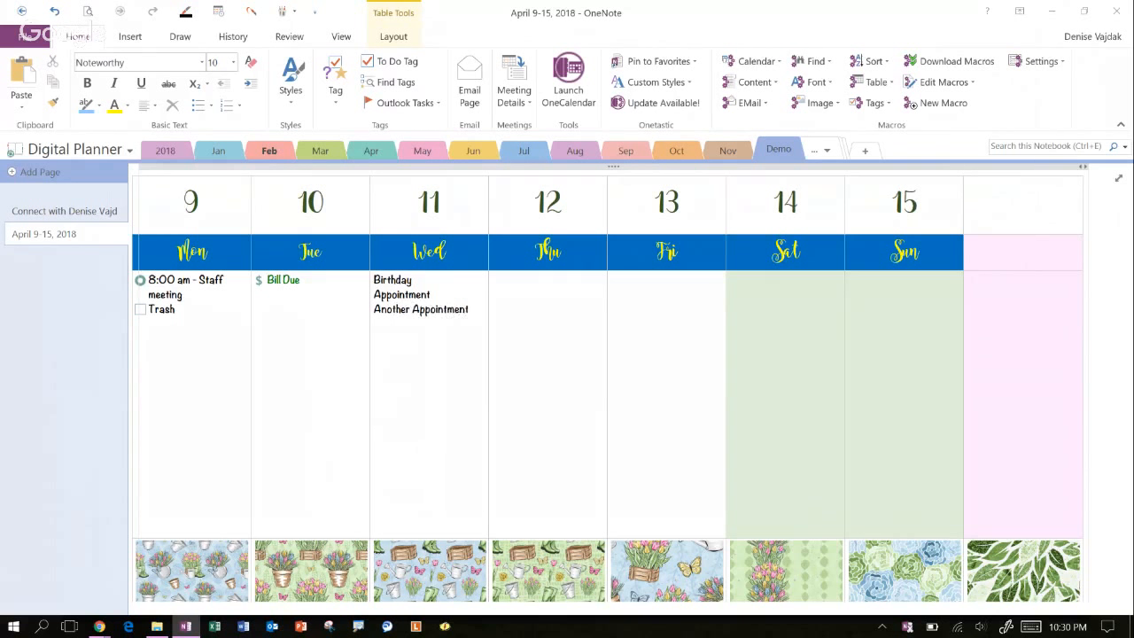
pyautogui.press('Return')
pyautogui.write('Note')
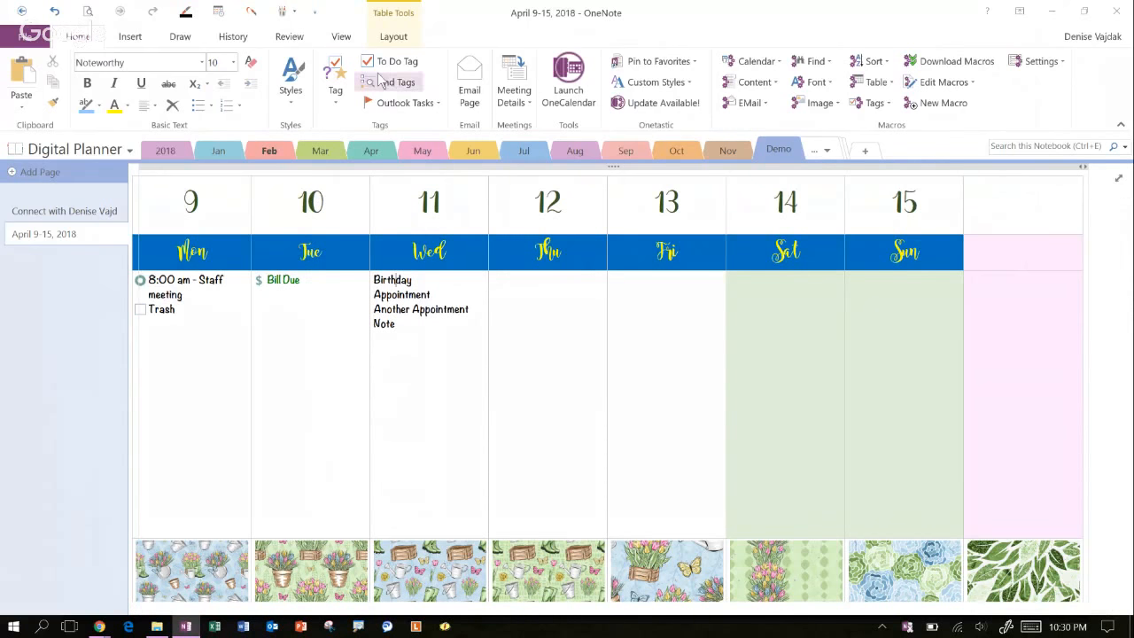
# Tag Wednesday's Birthday line as Birthday, both appointment lines as BJ Event, and the Note line as Note
pyautogui.click(335, 93)
pyautogui.click(376, 184)
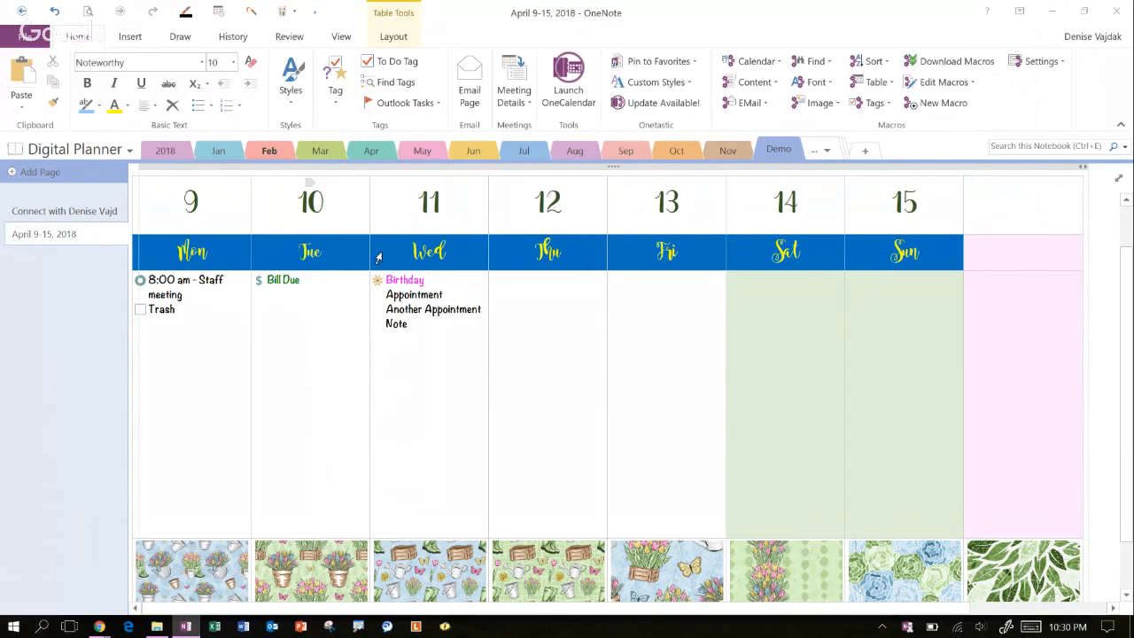
pyautogui.click(335, 106)
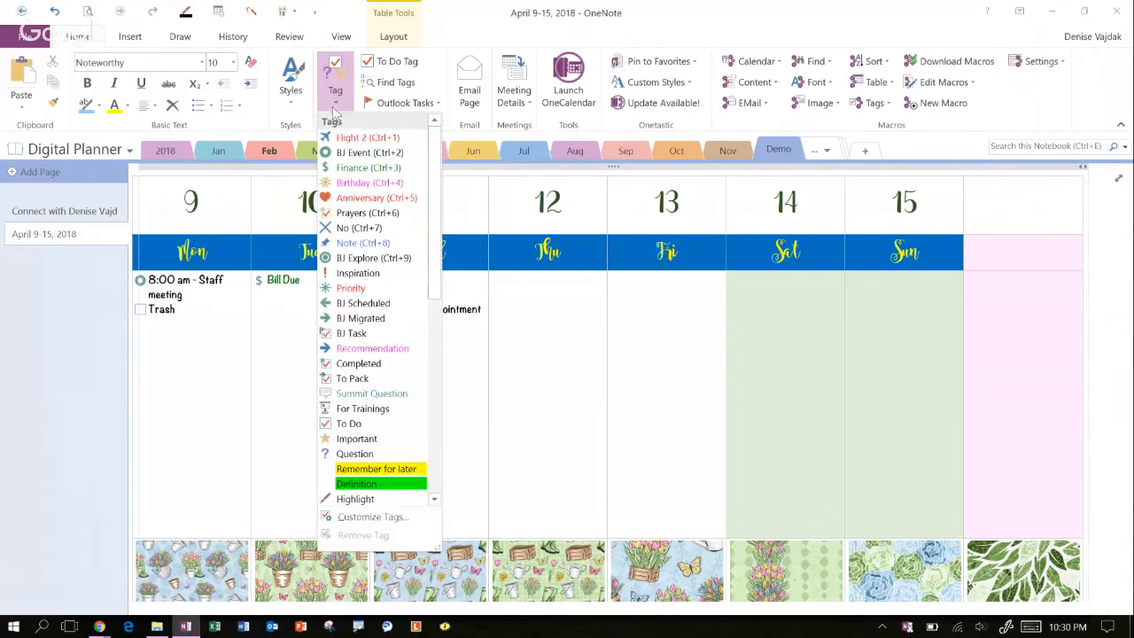
pyautogui.click(354, 153)
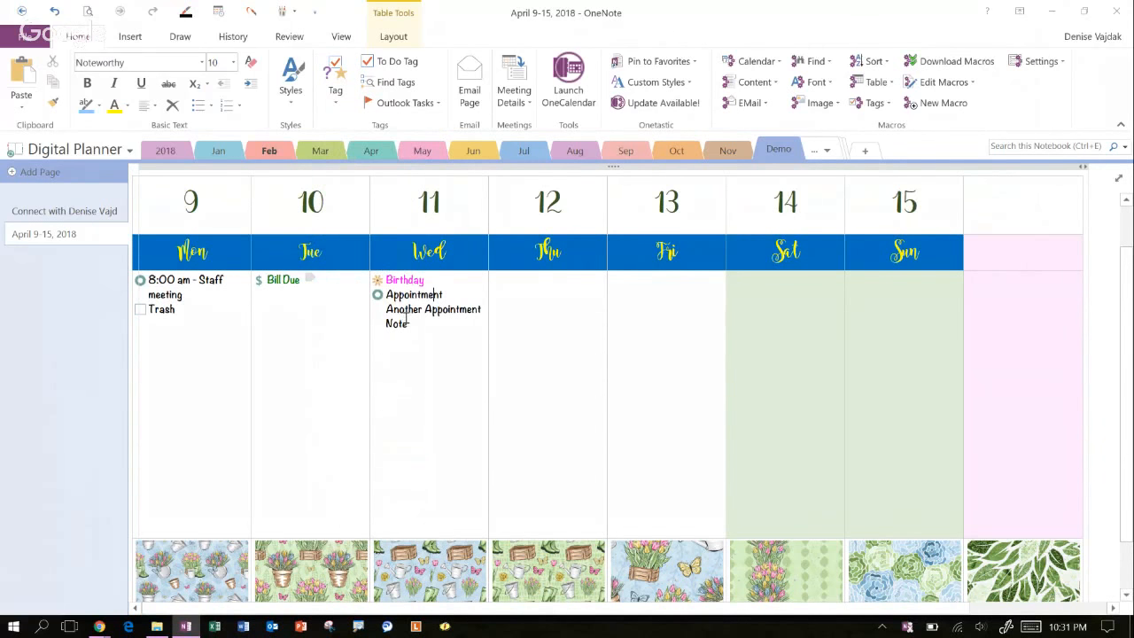
pyautogui.click(336, 101)
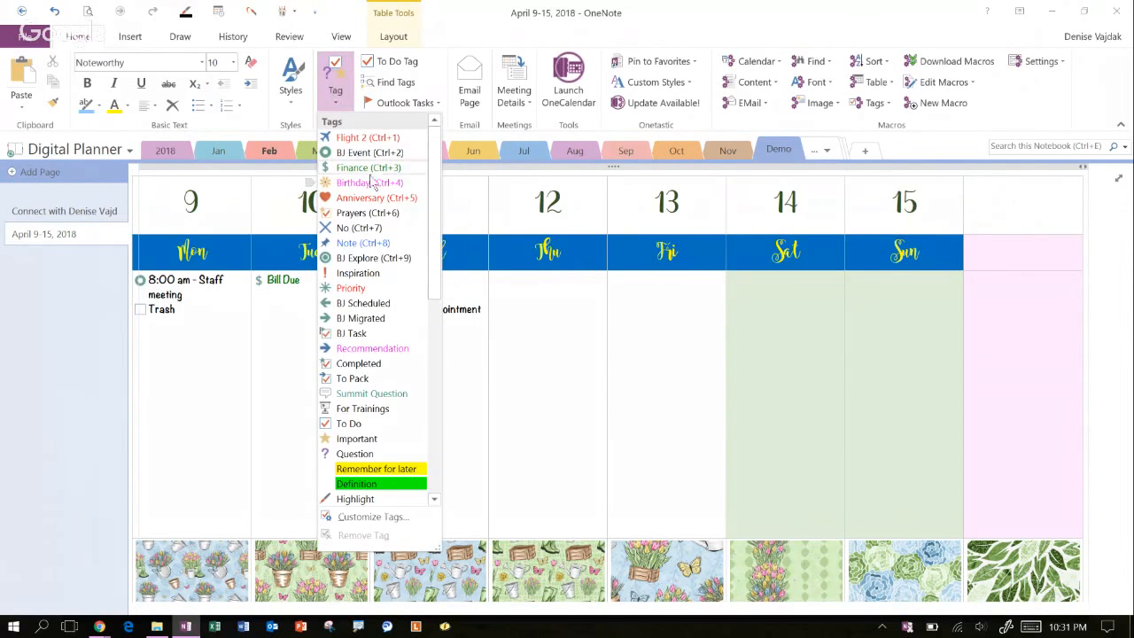
pyautogui.click(369, 182)
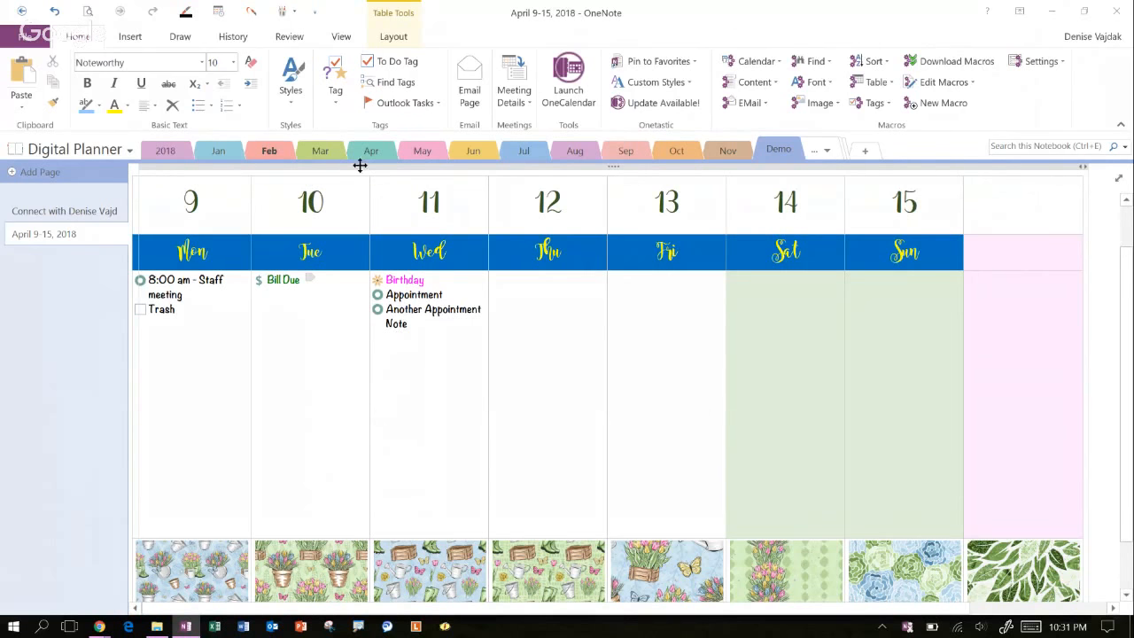
pyautogui.click(336, 98)
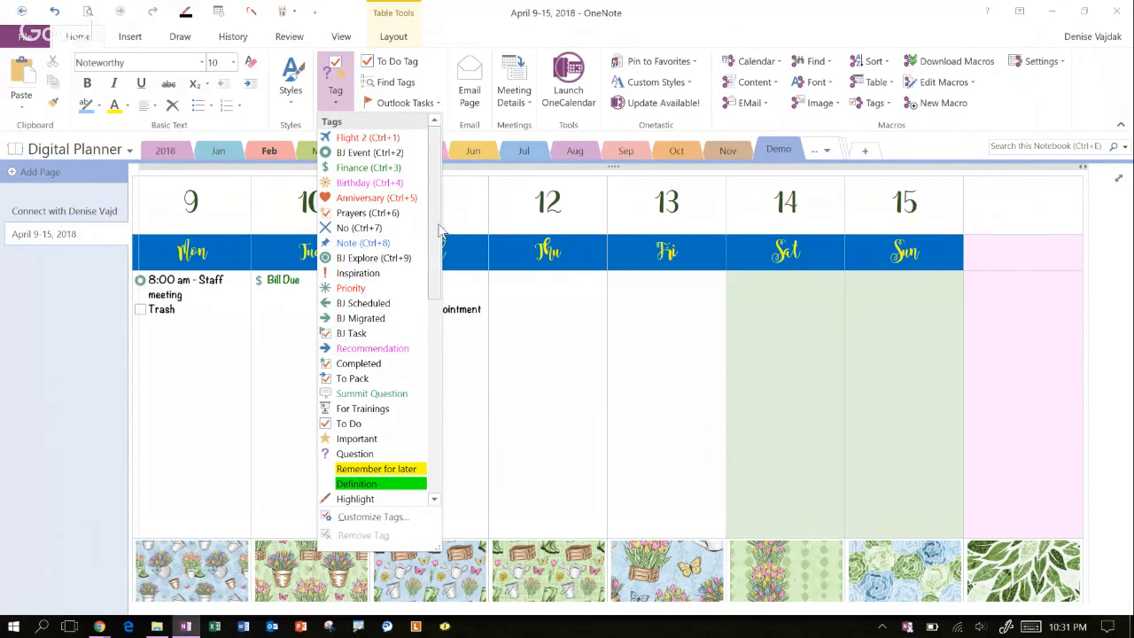
pyautogui.click(354, 242)
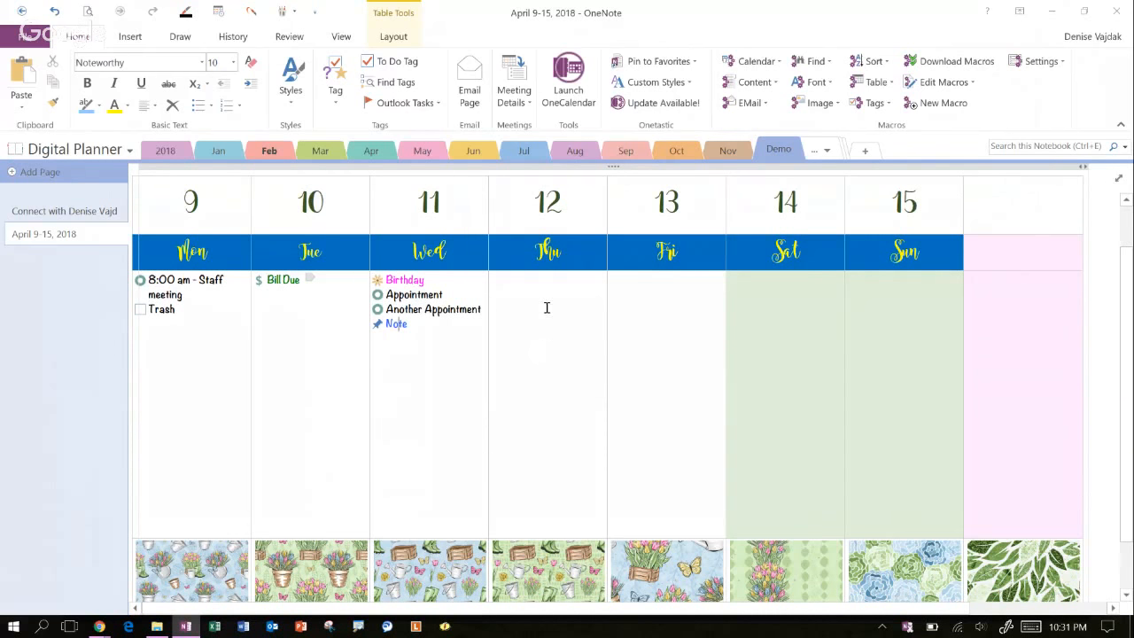
# Insert JS Digital Paper CL-1044-06.png from the Business-Office-Planner Day Off images into Friday's large cell and enter "Appointment" beneath it
pyautogui.click(641, 303)
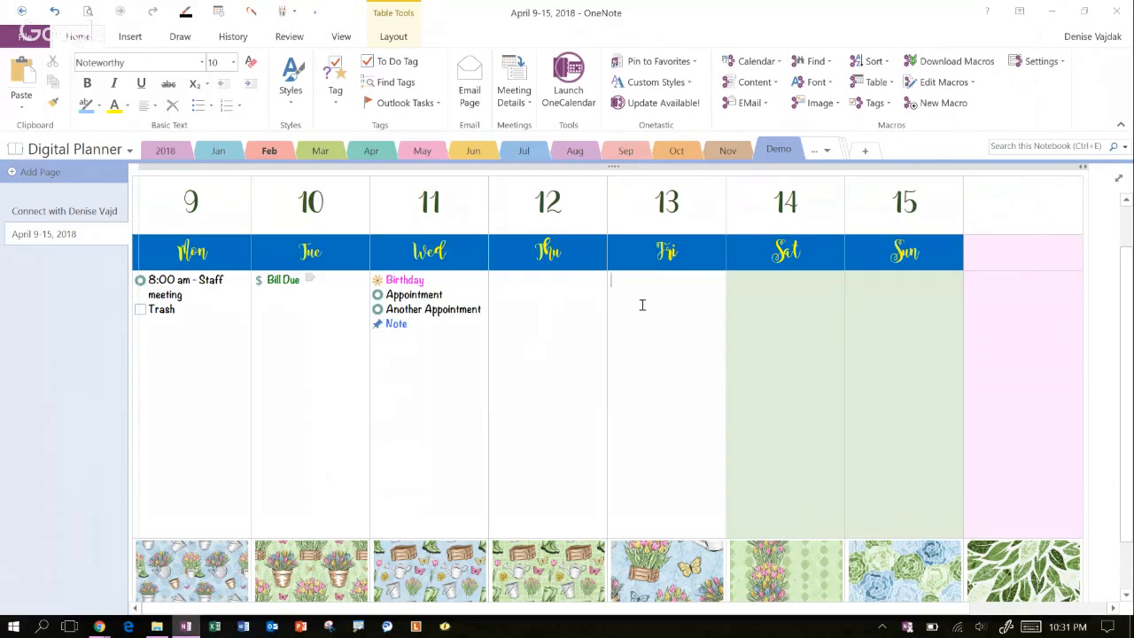
pyautogui.click(132, 38)
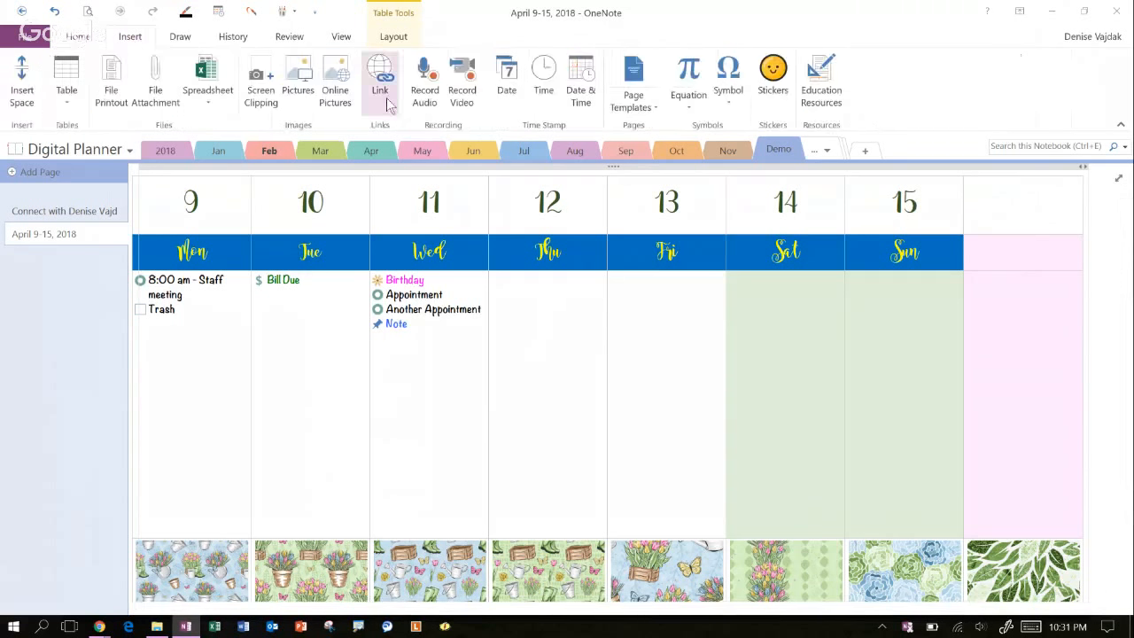
pyautogui.click(306, 89)
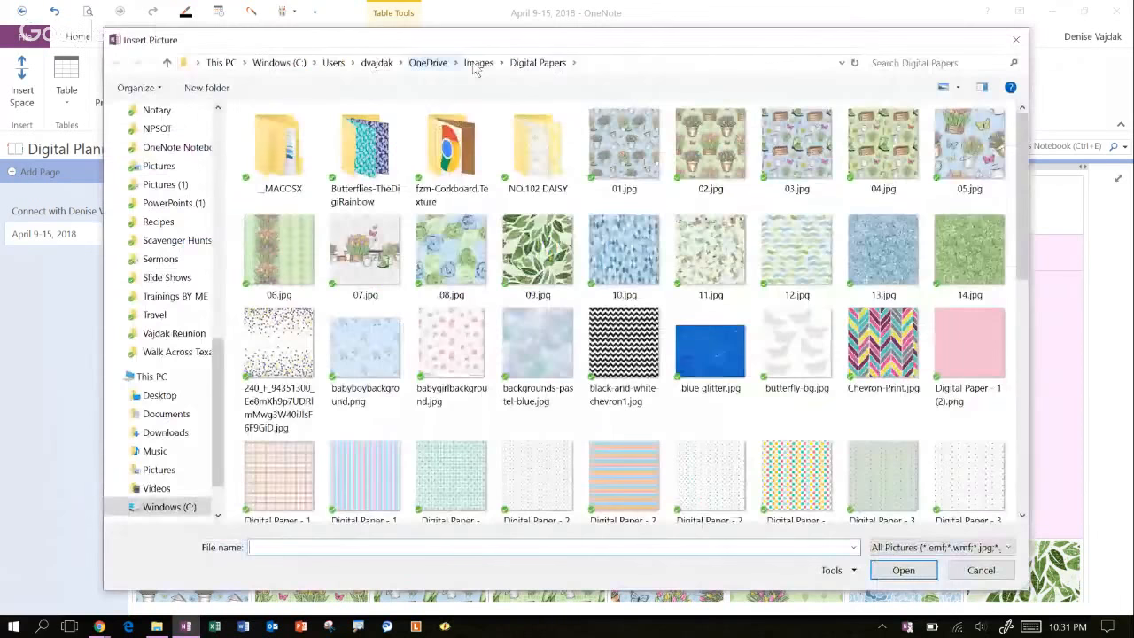
pyautogui.click(479, 63)
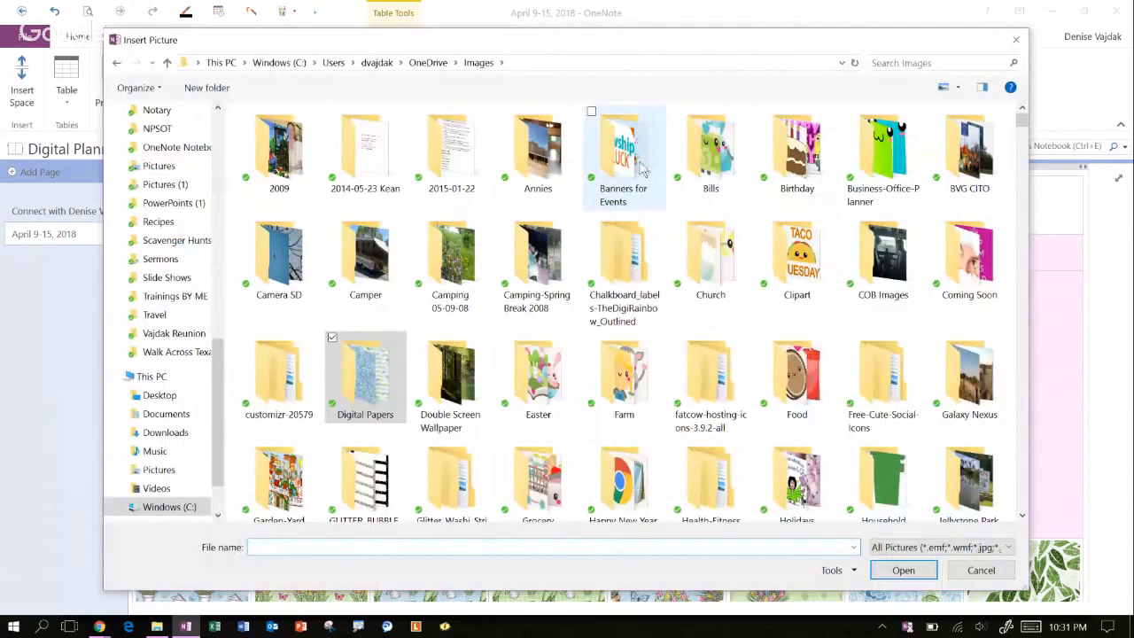
pyautogui.doubleClick(881, 157)
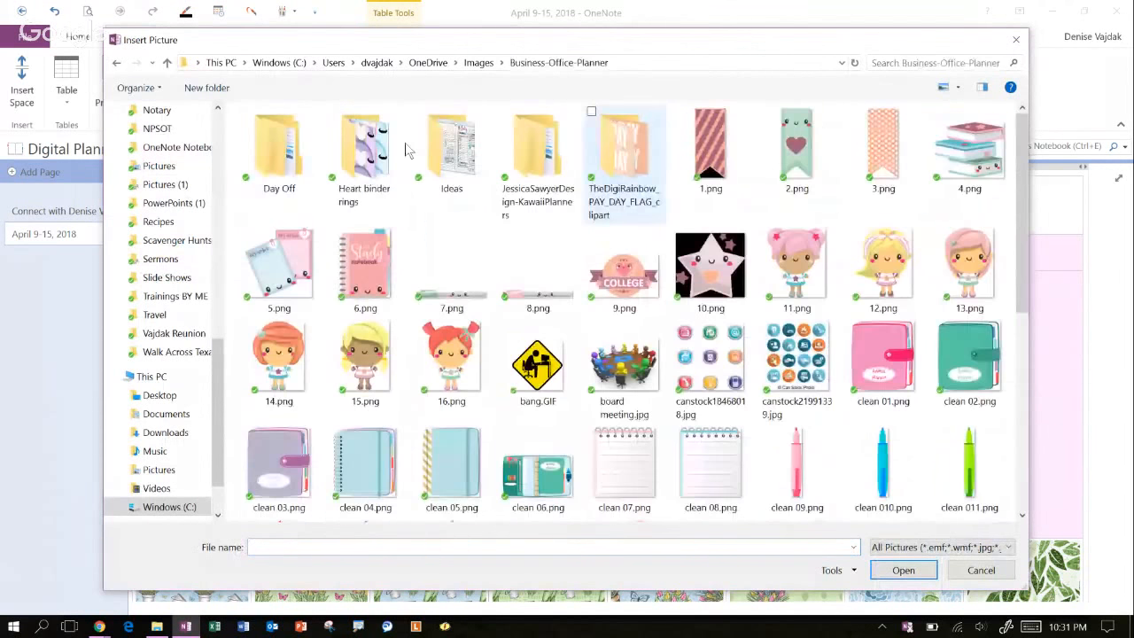
pyautogui.doubleClick(271, 161)
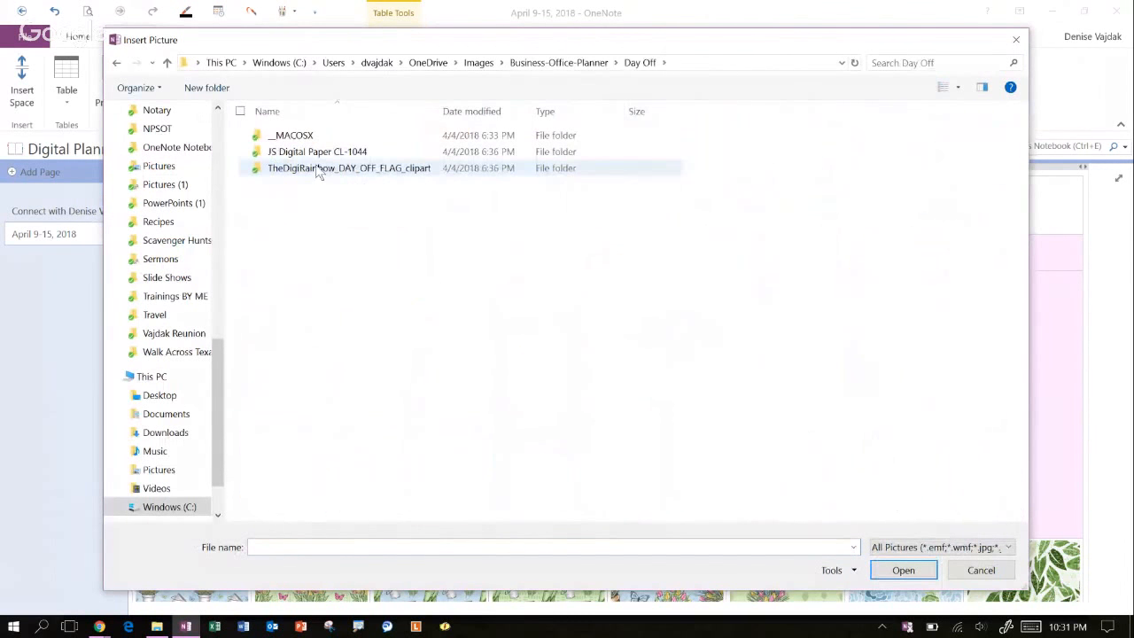
pyautogui.doubleClick(315, 152)
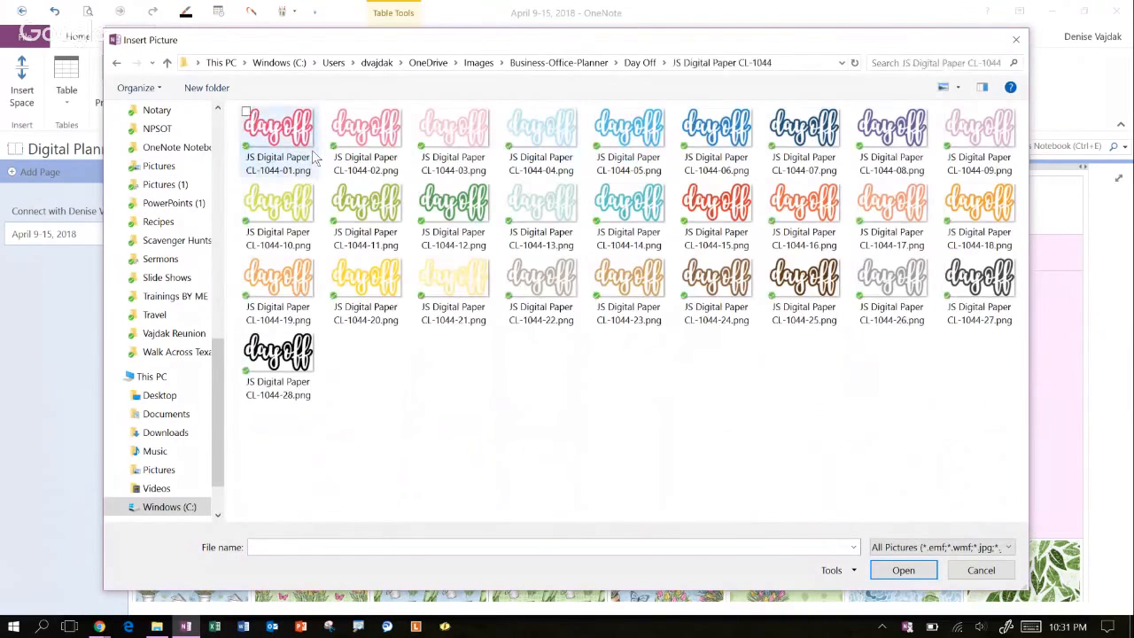
pyautogui.click(716, 142)
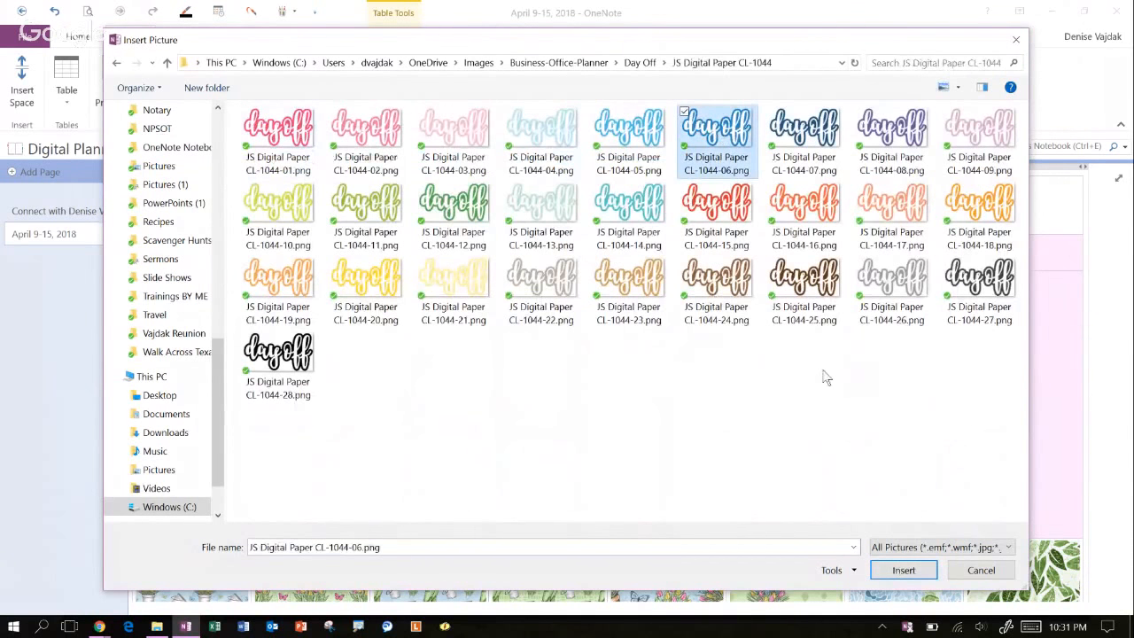
pyautogui.click(903, 570)
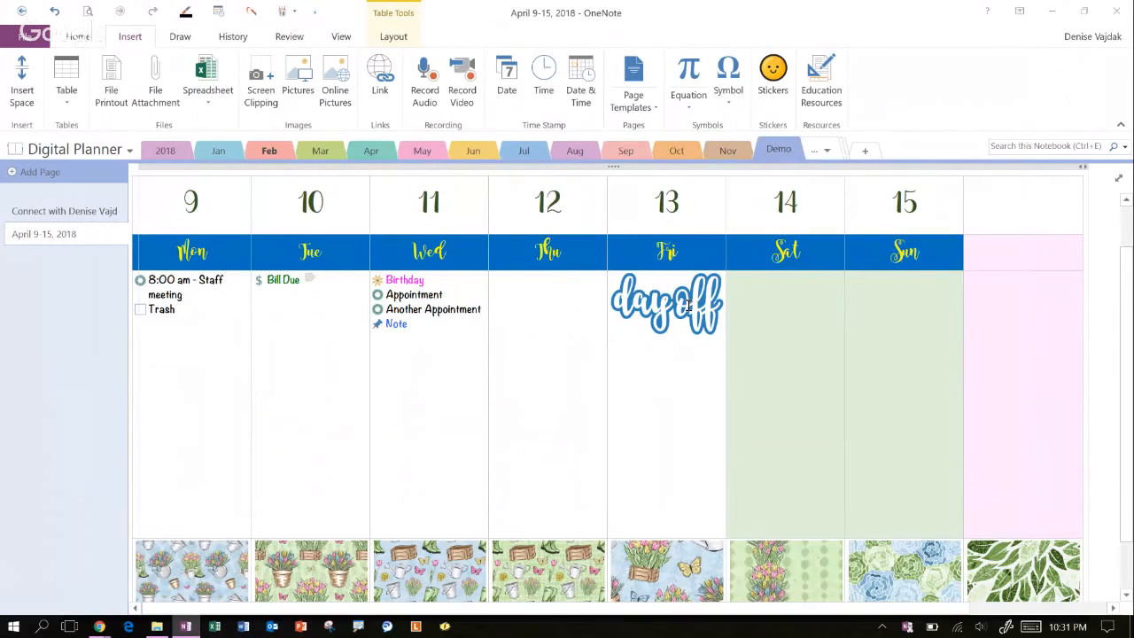
pyautogui.write('Appointment')
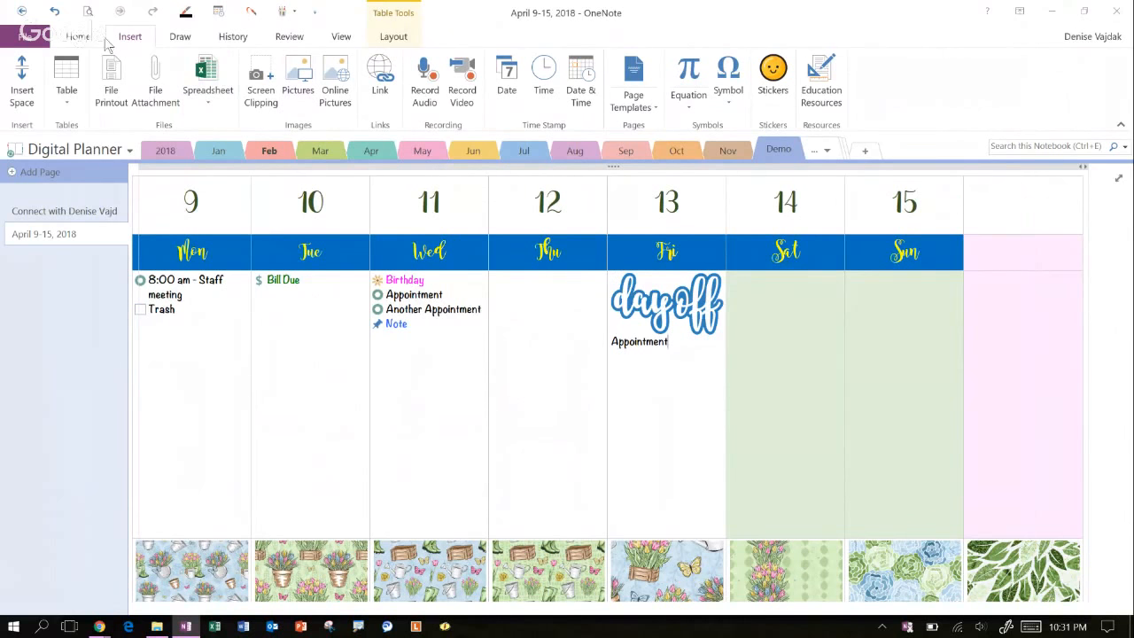
# Tag the Appointment line in Friday's large cell as BJ Event
pyautogui.click(78, 36)
pyautogui.click(335, 89)
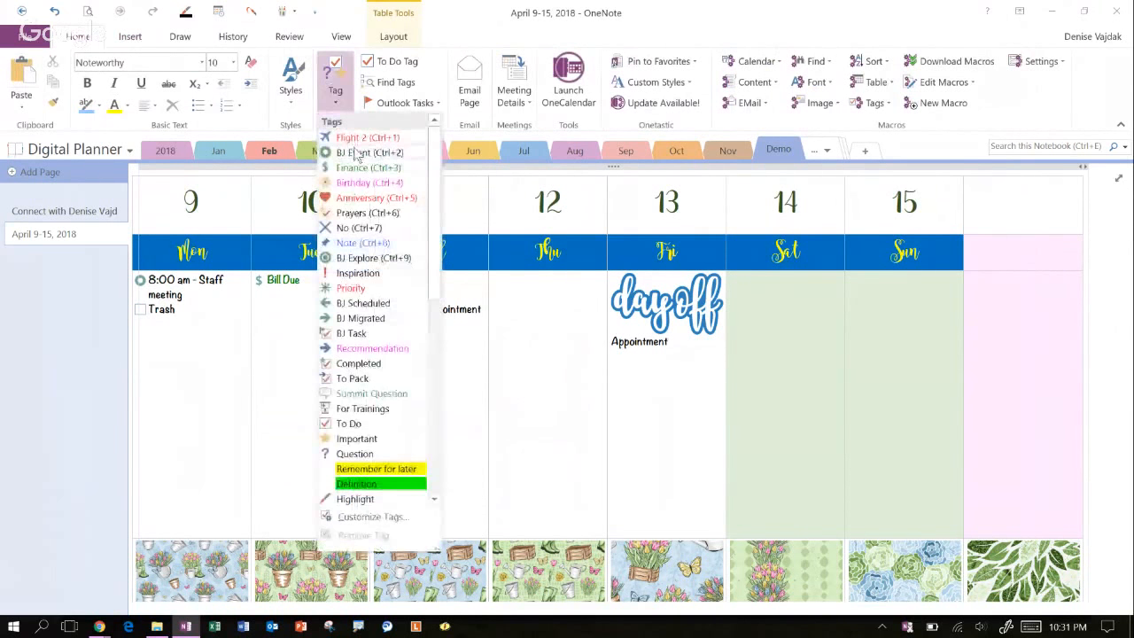
pyautogui.click(354, 153)
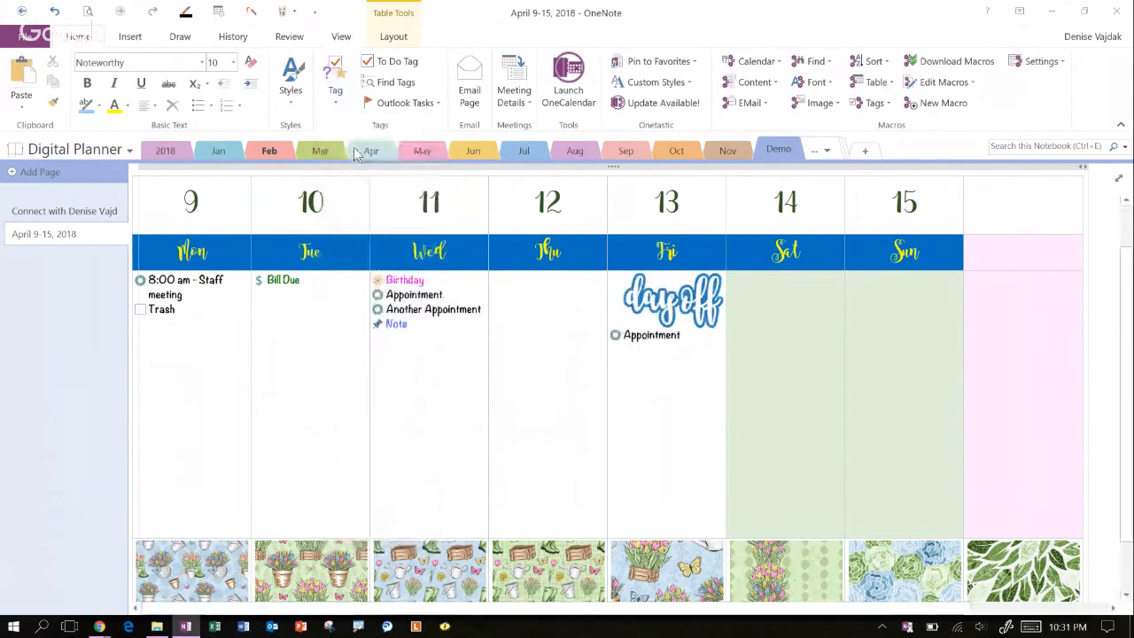
# Cut the "day off" picture out of Friday's cell and paste it onto the blank page area beside the table
pyautogui.click(634, 293)
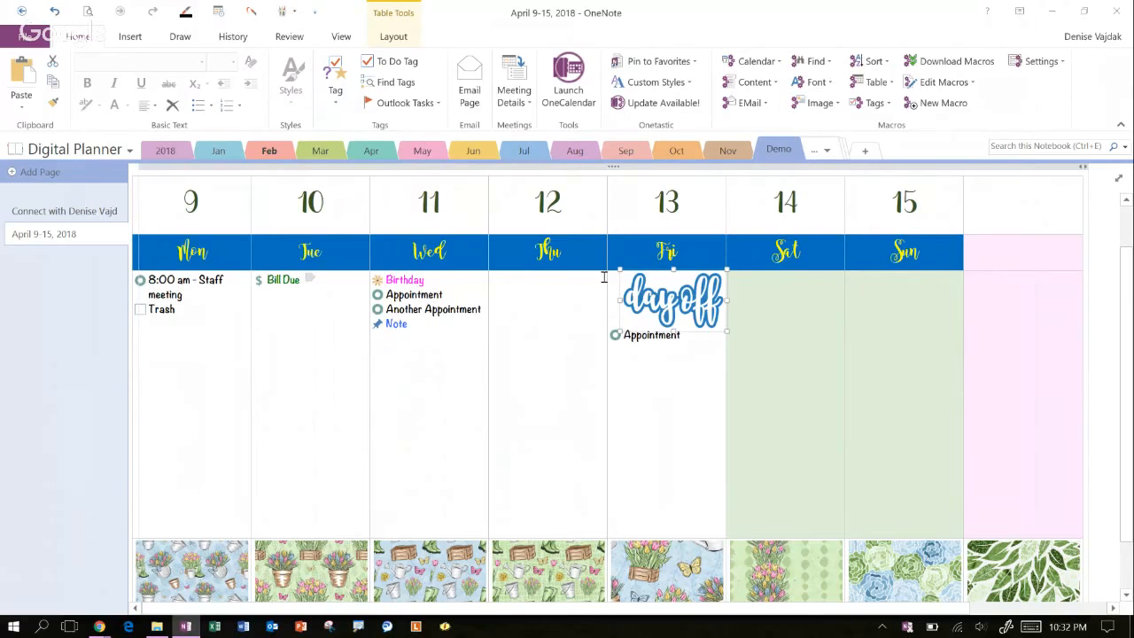
pyautogui.press('Delete')
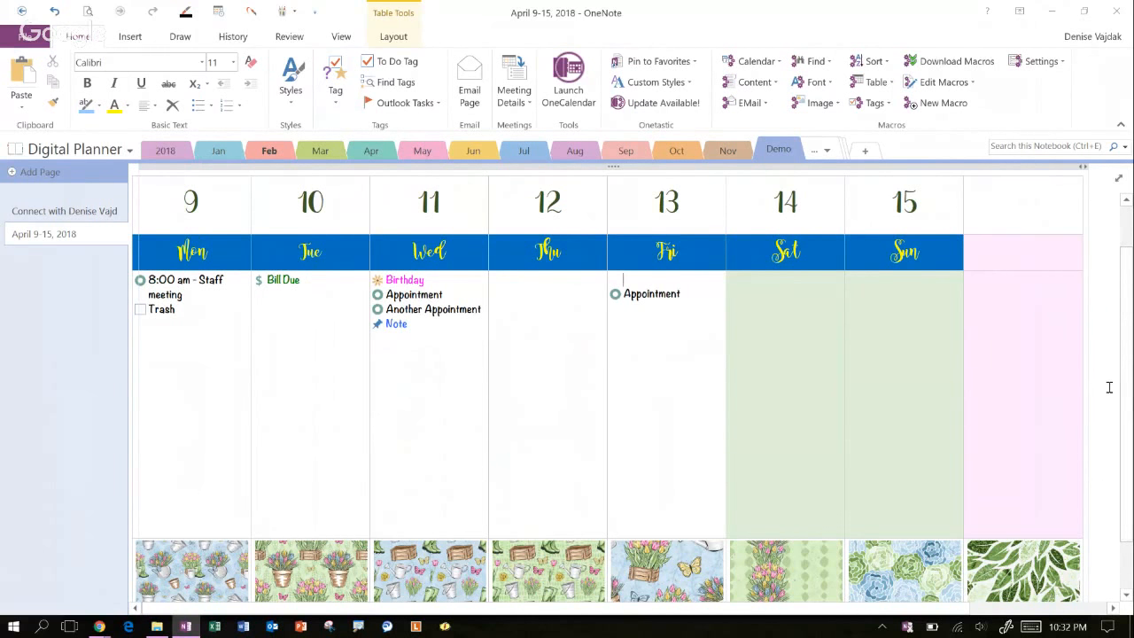
pyautogui.click(1108, 387)
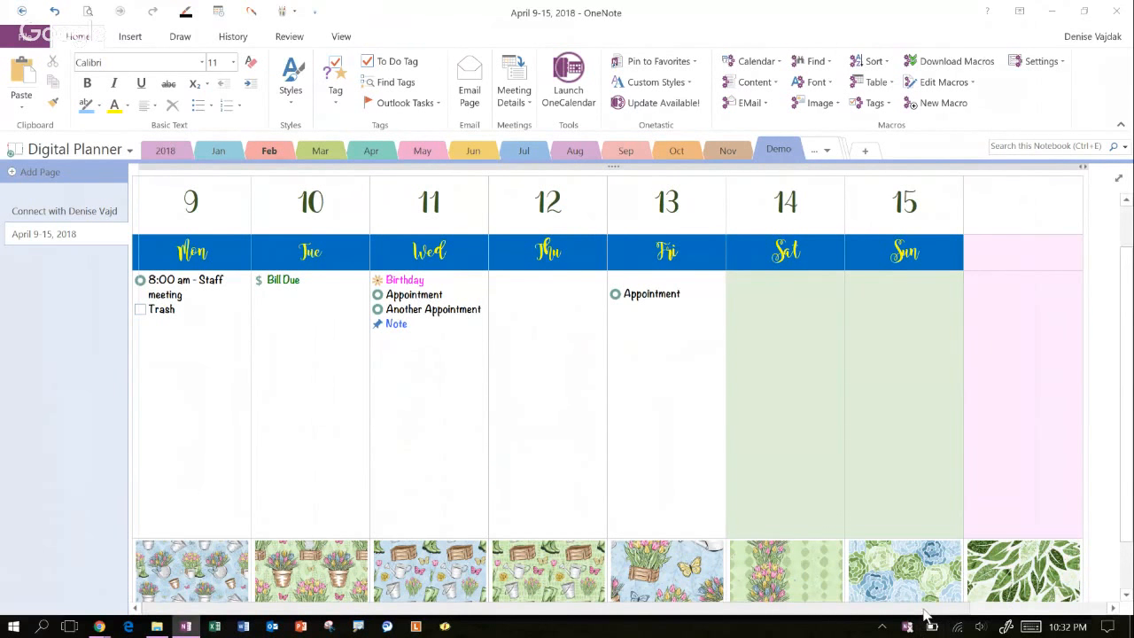
pyautogui.hscroll(5, 1081, 347)
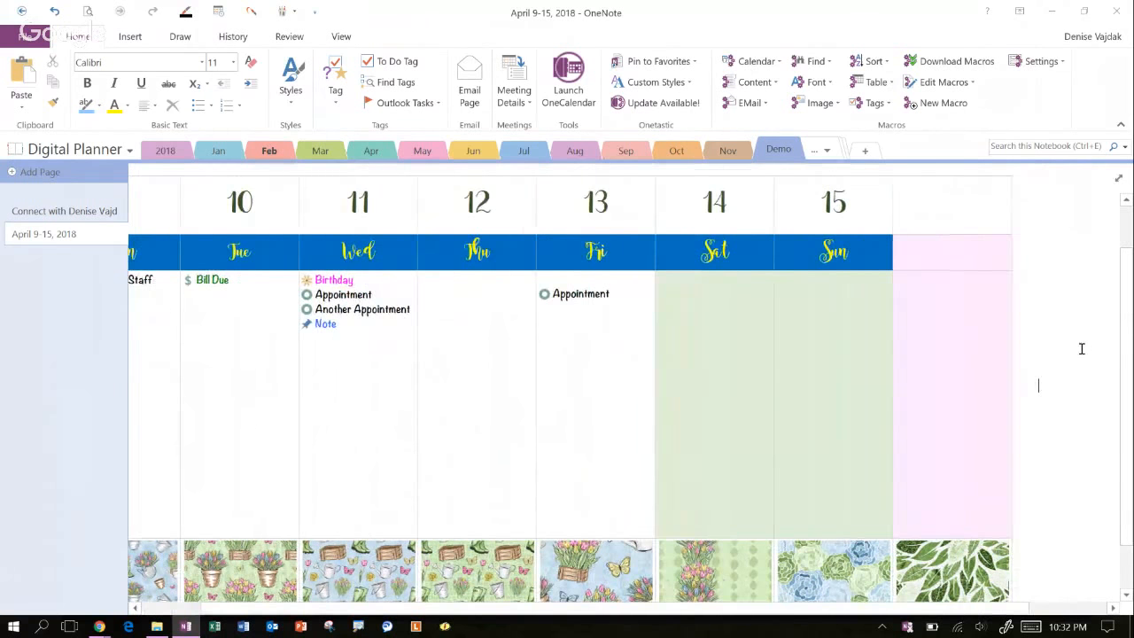
pyautogui.hotkey('ctrl', 'v')
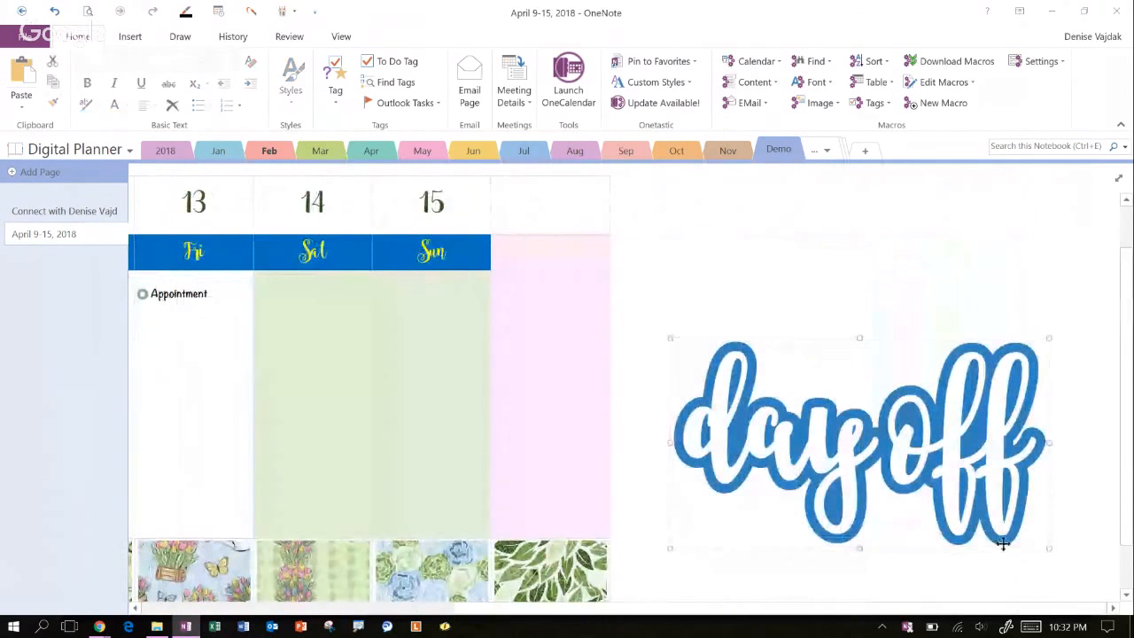
# Shrink the floating "day off" picture to about one column's width and place it below Friday's Appointment line
pyautogui.moveTo(1049, 549); pyautogui.dragTo(796, 409)
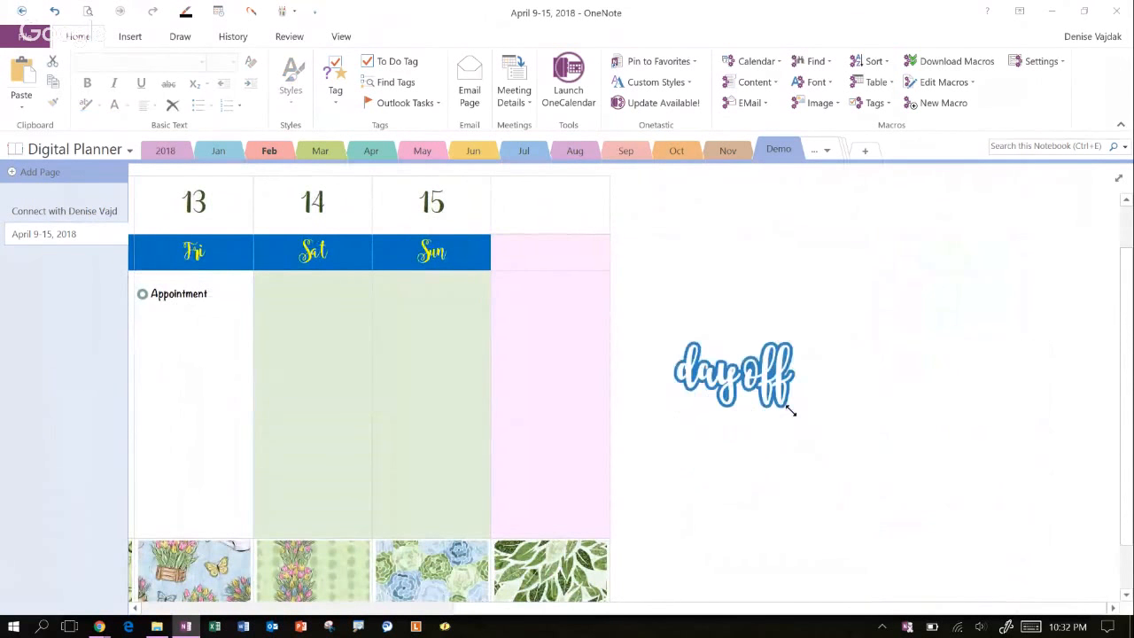
pyautogui.moveTo(741, 376); pyautogui.dragTo(196, 344)
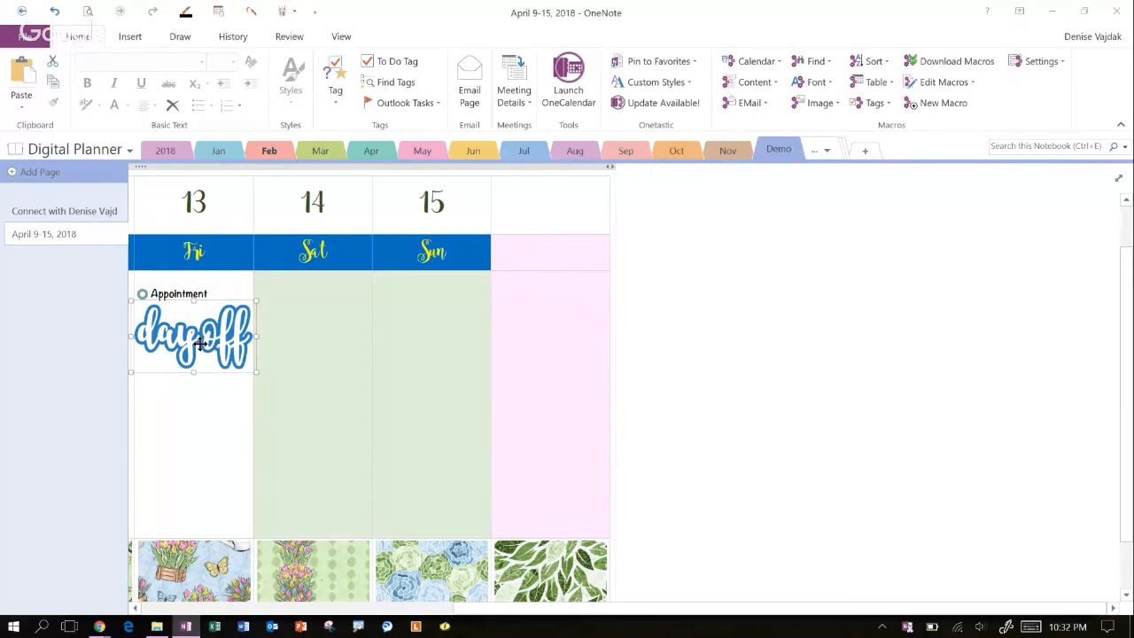
pyautogui.moveTo(200, 344)
pyautogui.mouseDown()
pyautogui.moveTo(230, 343)
pyautogui.moveTo(200, 345)
pyautogui.mouseUp()
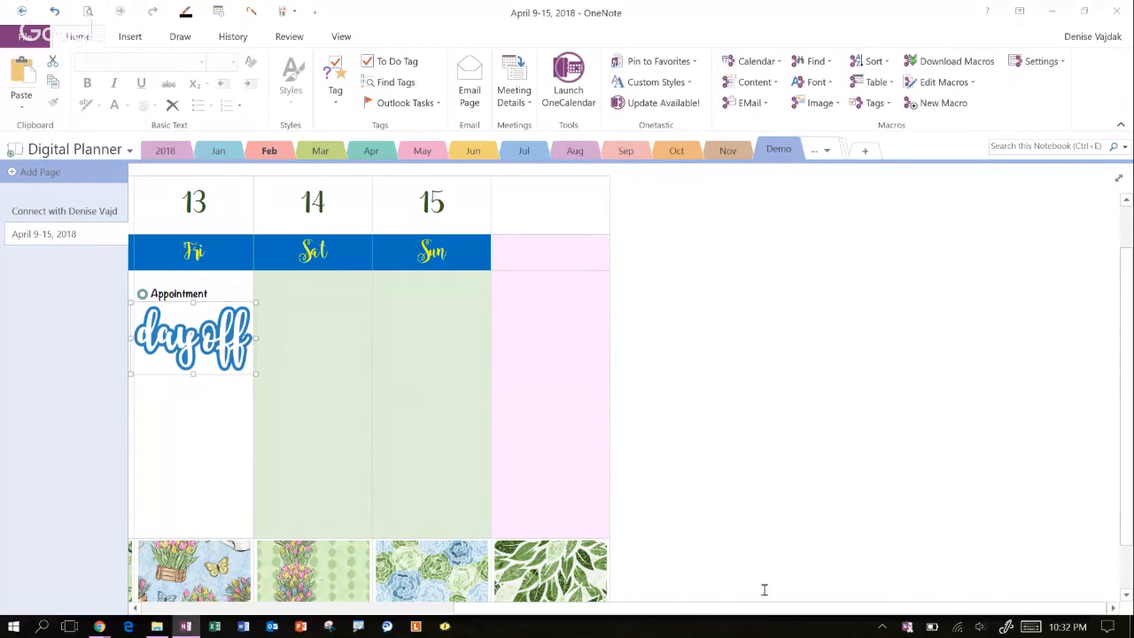
# Insert the glove picture GARDEN13.png from the Garden-Yard images below the Note line in Wednesday's large cell
pyautogui.moveTo(763, 611); pyautogui.dragTo(496, 598)
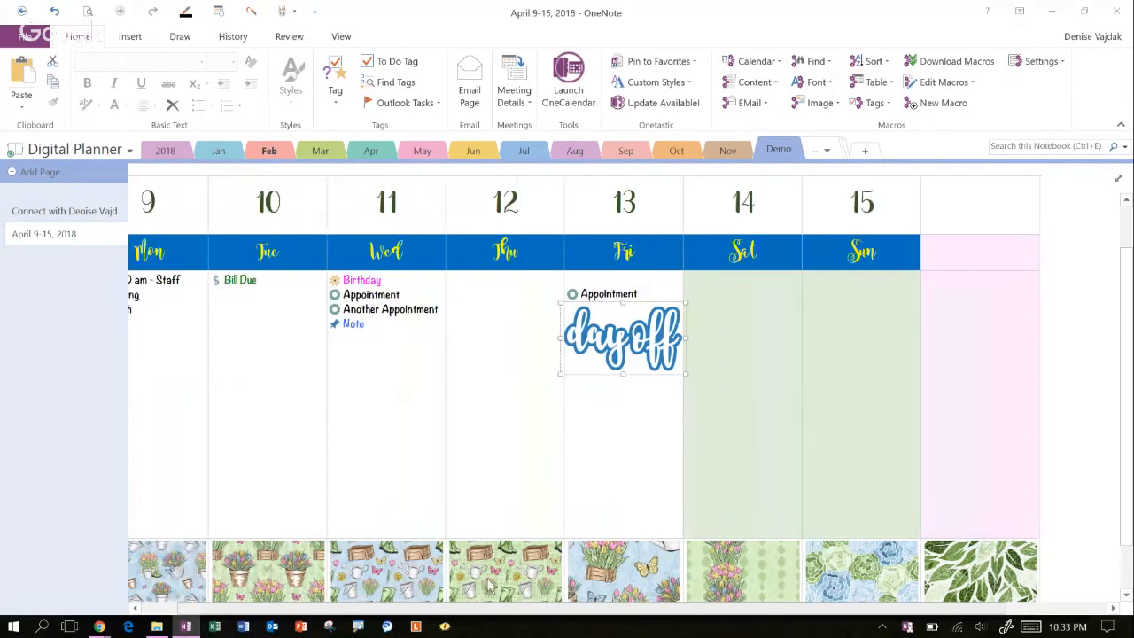
pyautogui.click(404, 348)
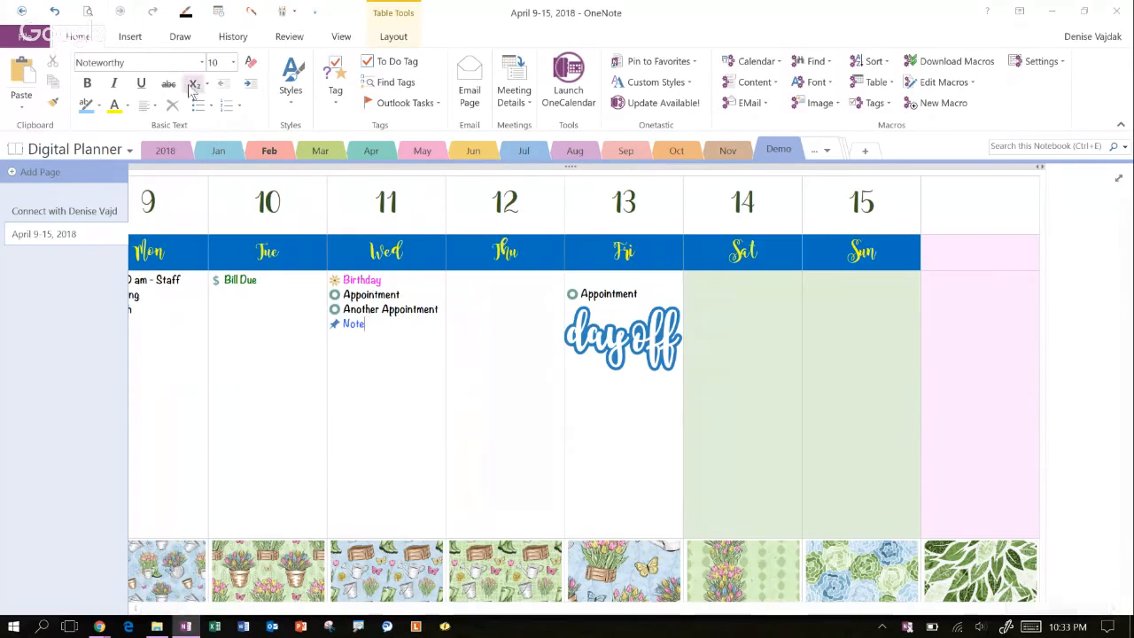
pyautogui.click(131, 36)
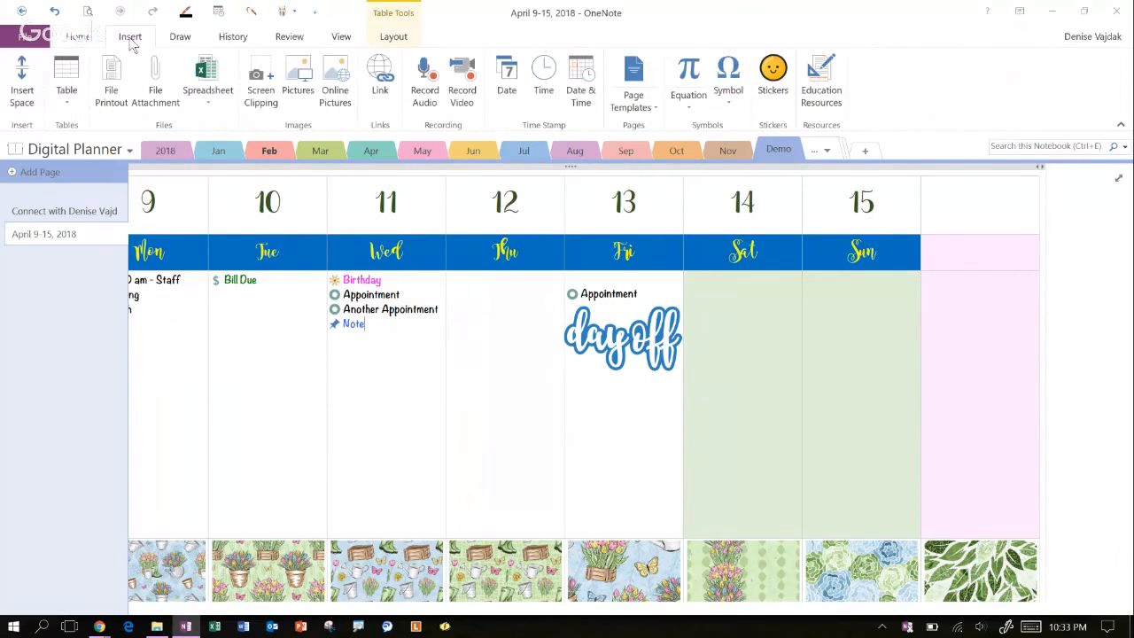
pyautogui.click(298, 82)
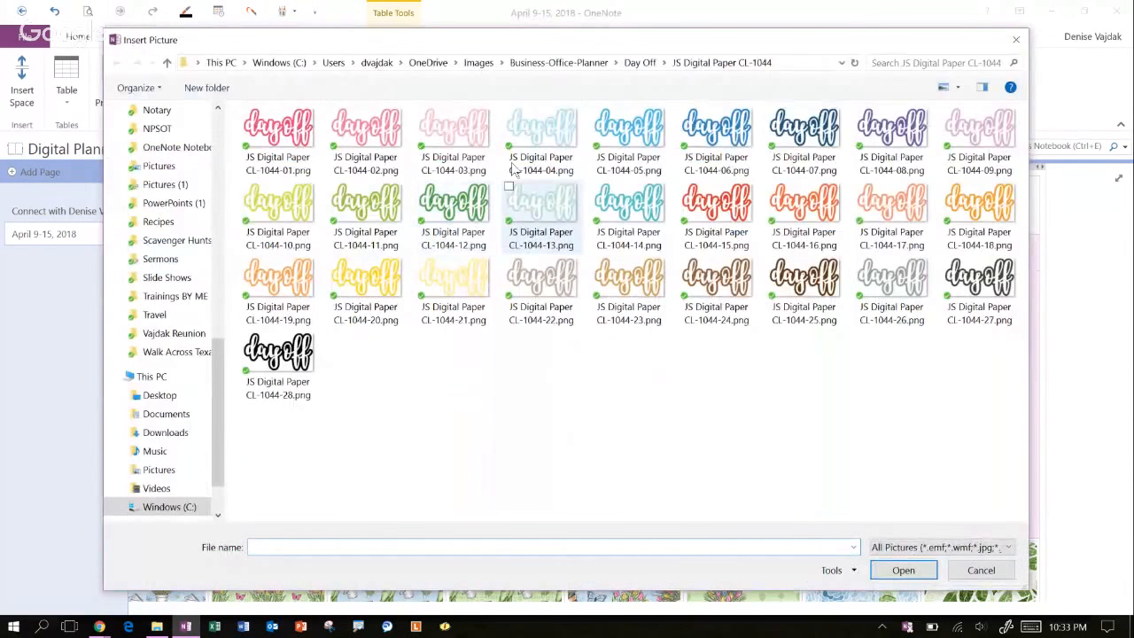
pyautogui.click(478, 63)
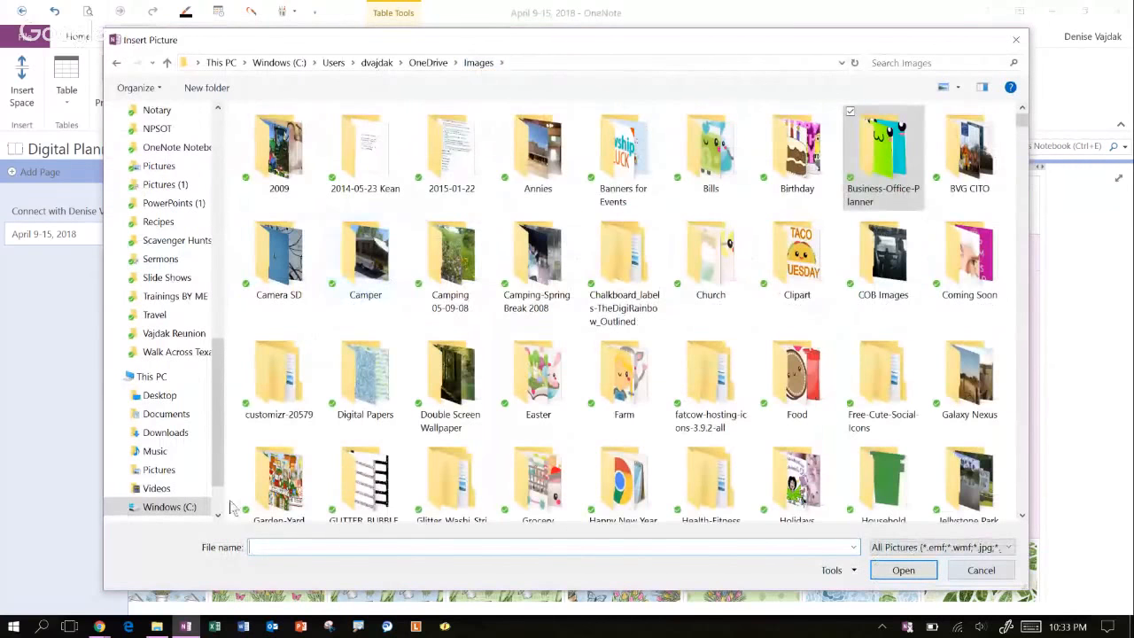
pyautogui.doubleClick(295, 478)
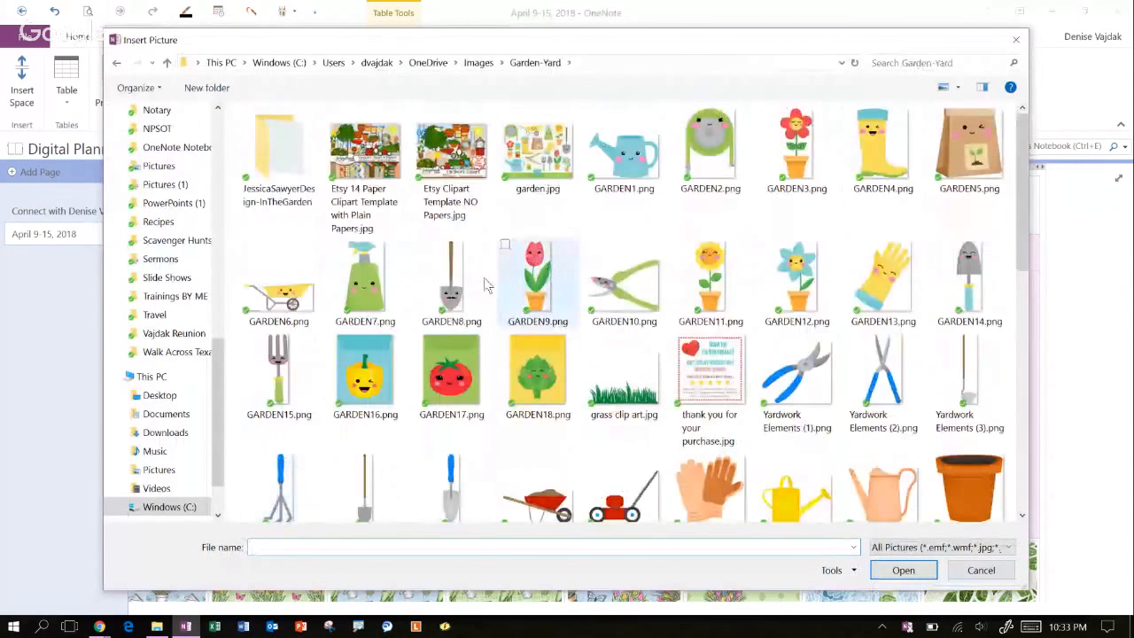
pyautogui.doubleClick(877, 286)
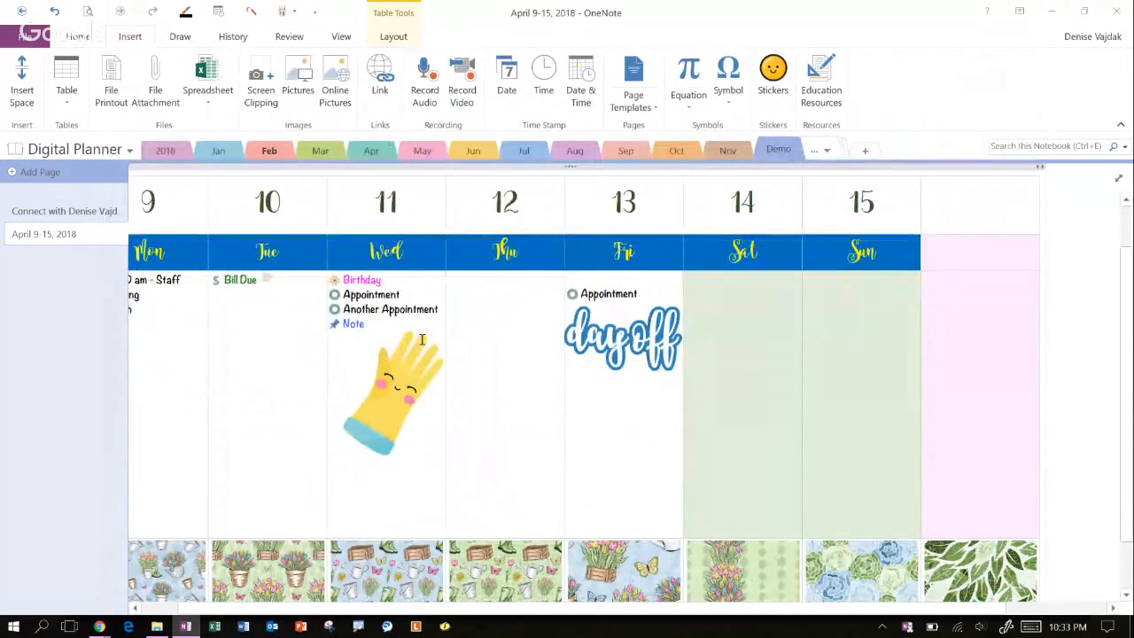
# Cut the glove picture out of Wednesday's cell and paste it onto the blank page area beside the table
pyautogui.click(405, 386)
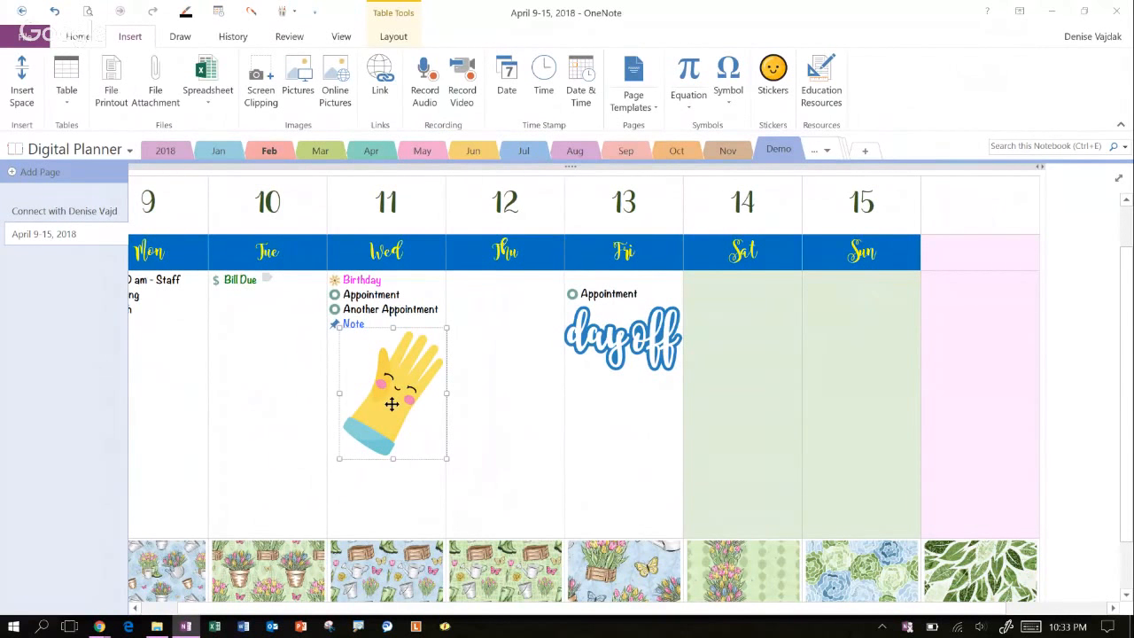
pyautogui.press('Delete')
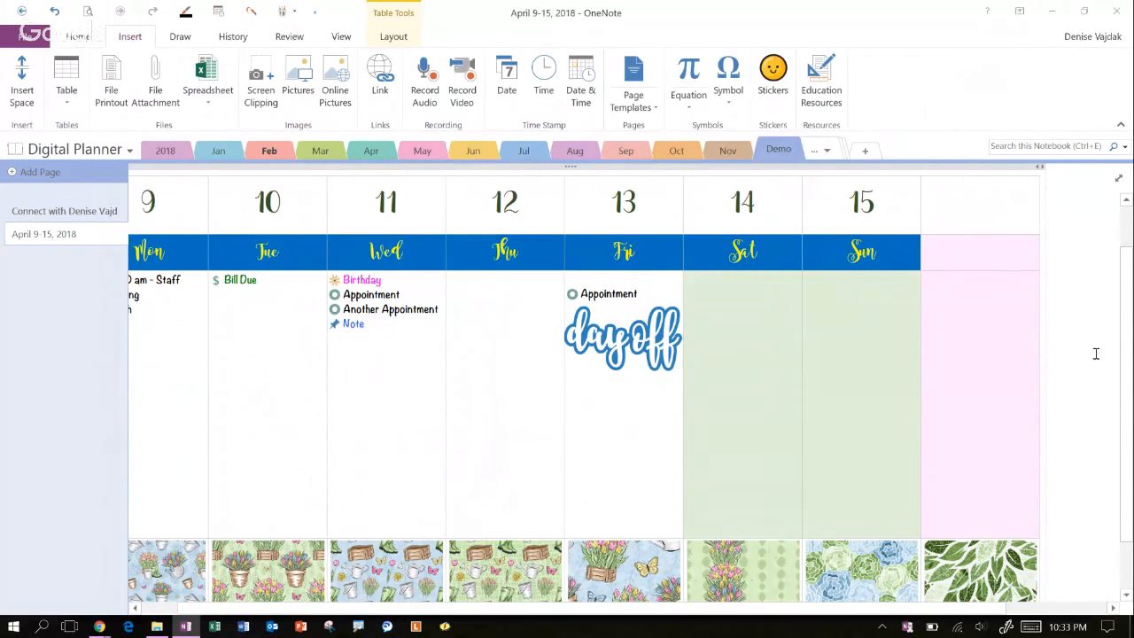
pyautogui.click(1096, 354)
pyautogui.hotkey('ctrl', 'v')
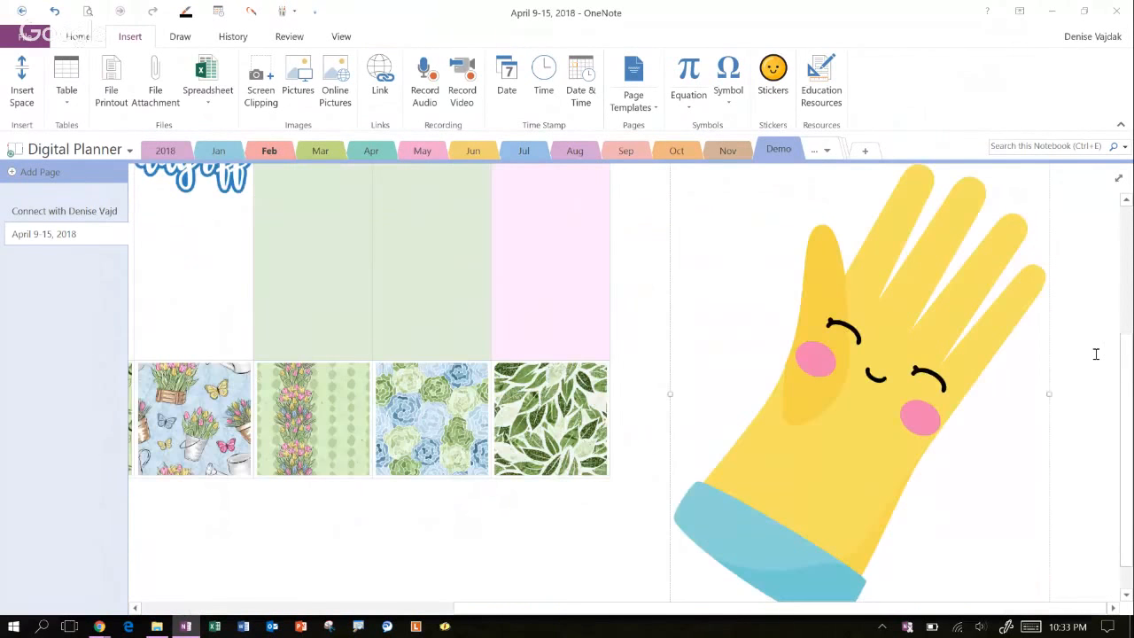
# Shrink the floating glove to about one column's width and move it over Wednesday's large cell
pyautogui.click(896, 425)
pyautogui.scroll(-1, 1090, 505)
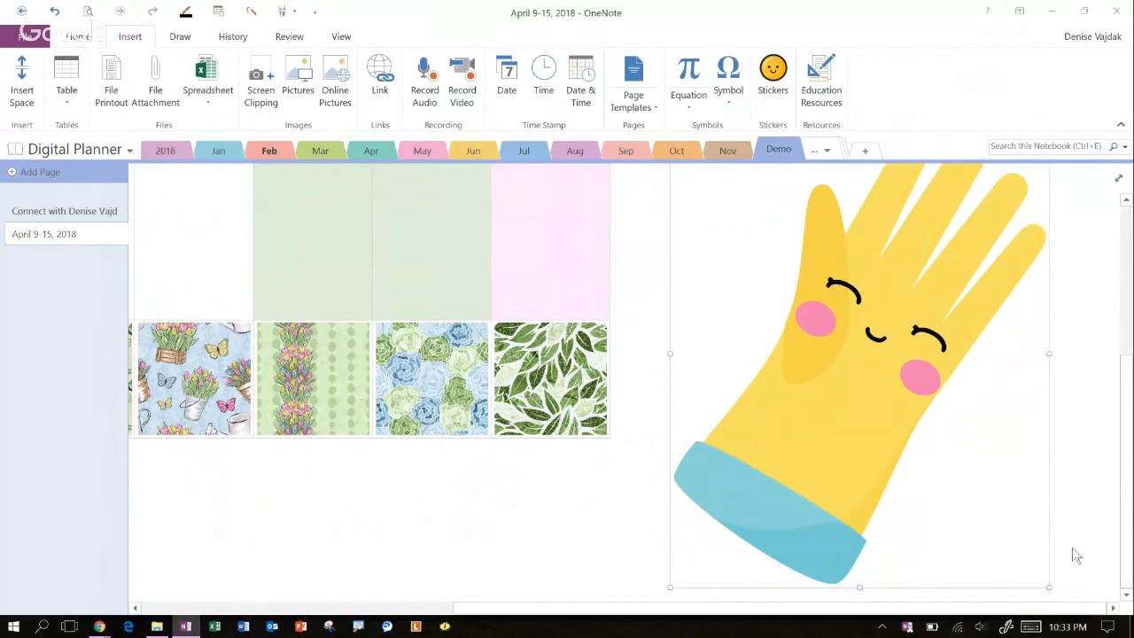
pyautogui.moveTo(1046, 585); pyautogui.dragTo(752, 254)
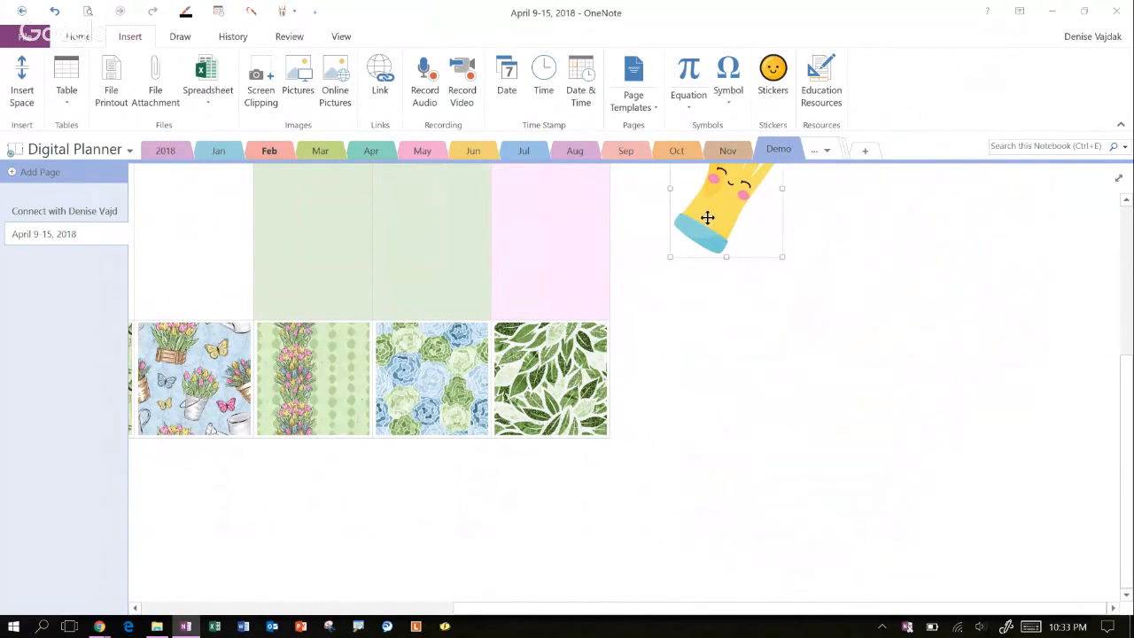
pyautogui.moveTo(707, 217); pyautogui.dragTo(223, 218)
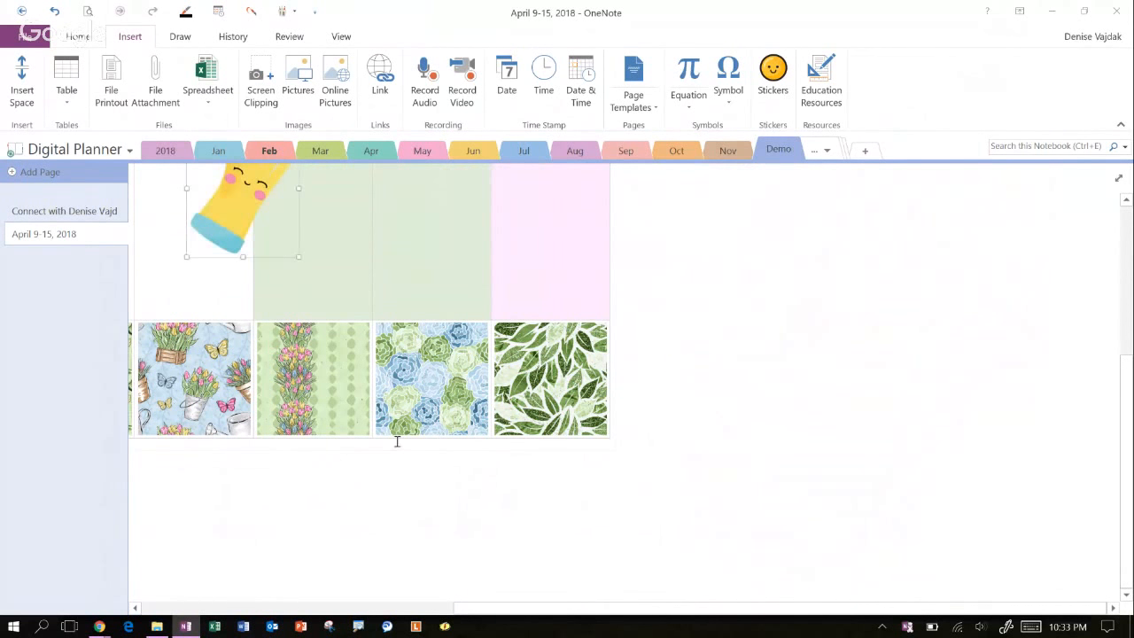
pyautogui.moveTo(567, 609); pyautogui.dragTo(286, 609)
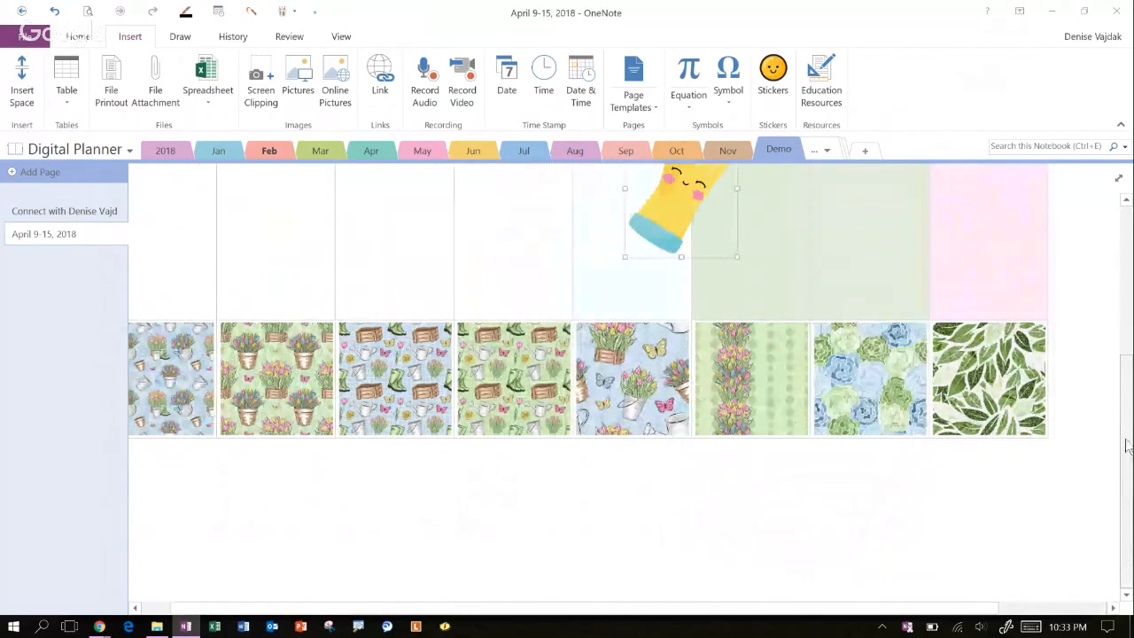
pyautogui.moveTo(1130, 443); pyautogui.dragTo(1129, 359)
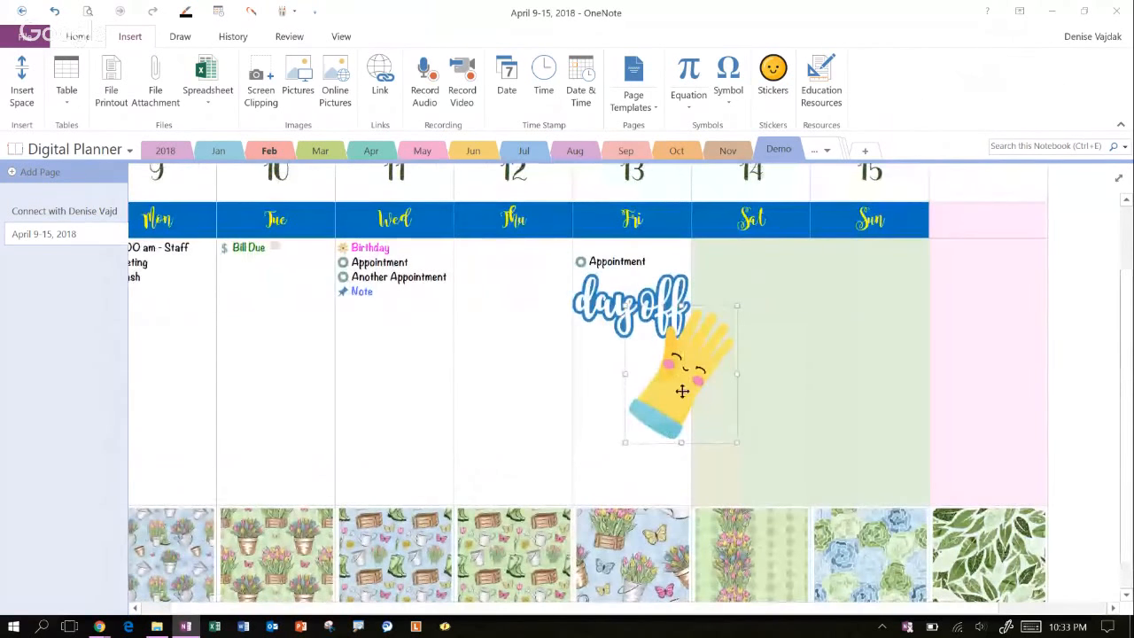
pyautogui.moveTo(675, 383); pyautogui.dragTo(403, 355)
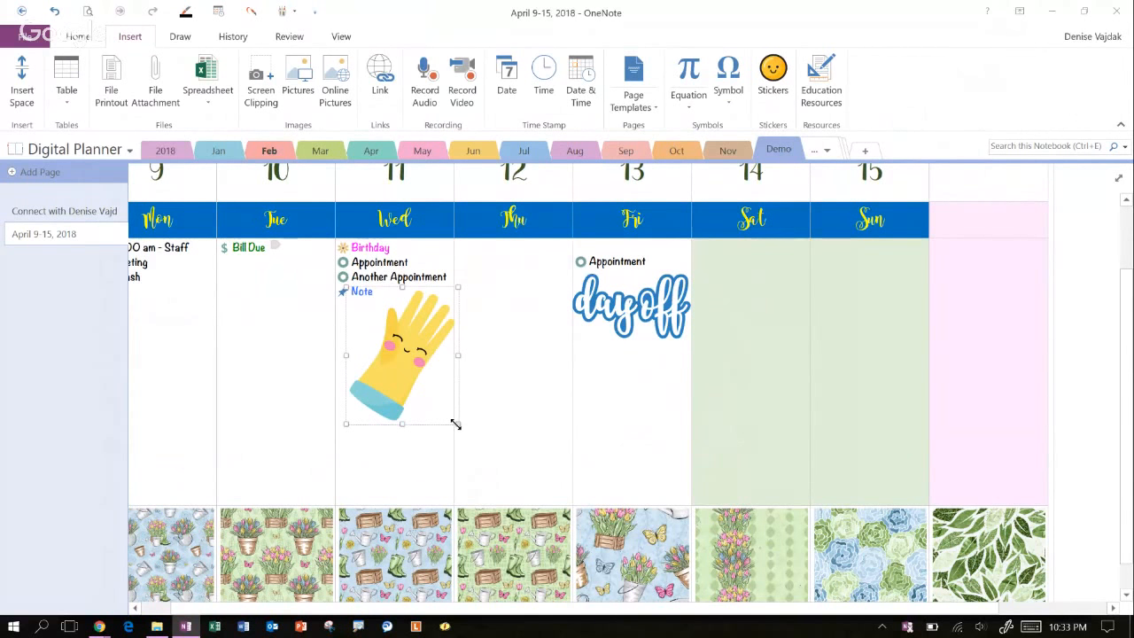
# Reduce the glove to about half a column's width and position it next to Wednesday's Note line
pyautogui.moveTo(455, 424); pyautogui.dragTo(405, 328)
pyautogui.click(385, 336)
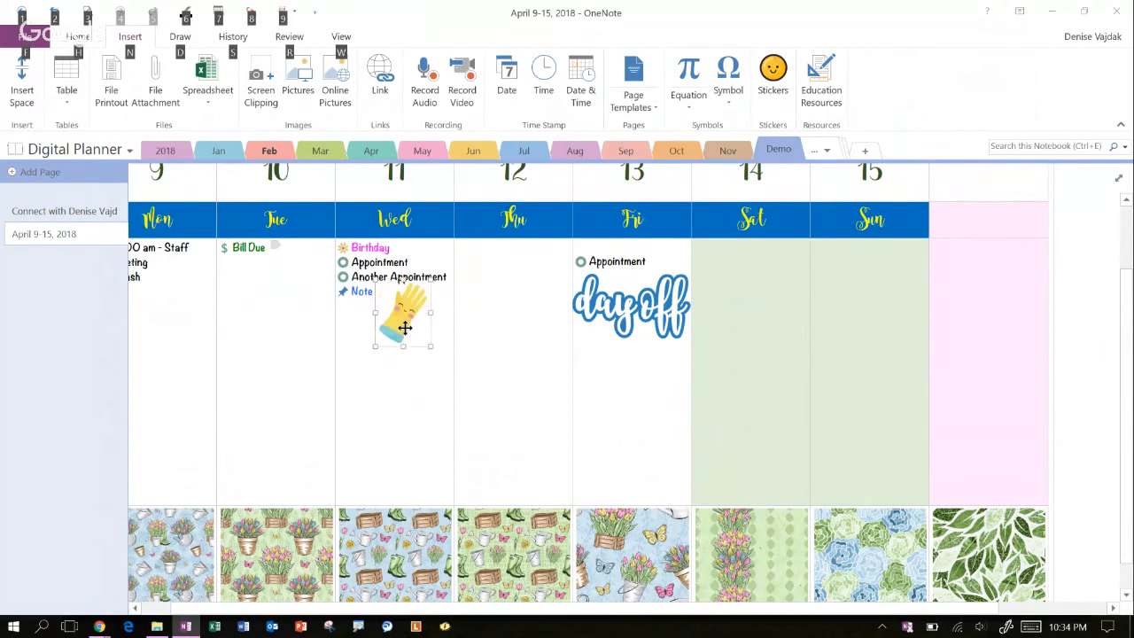
pyautogui.click(398, 413)
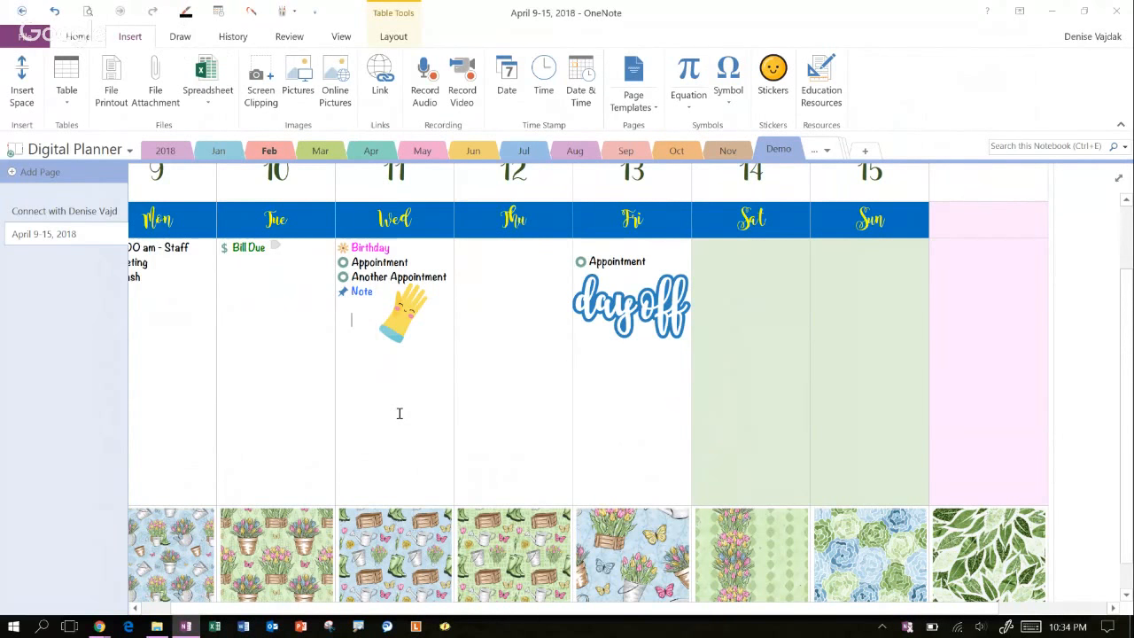
# Insert the fence picture Yardwork Elements (26).png from the Garden-Yard images on the blank page area beside the table
pyautogui.click(1099, 275)
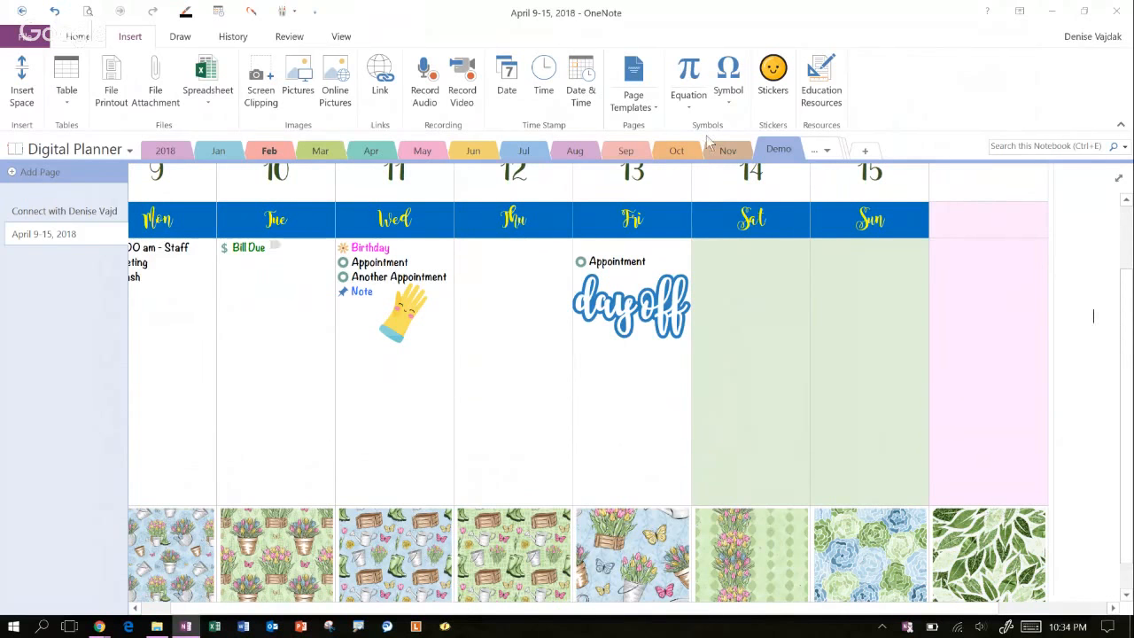
pyautogui.click(297, 79)
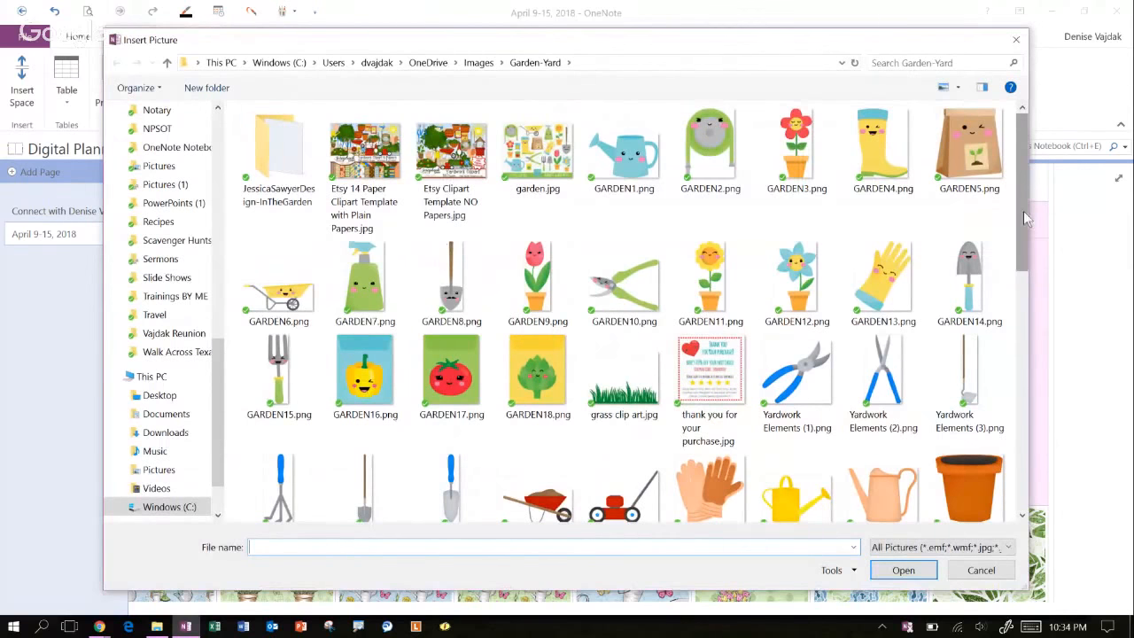
pyautogui.moveTo(1021, 221); pyautogui.dragTo(1014, 408)
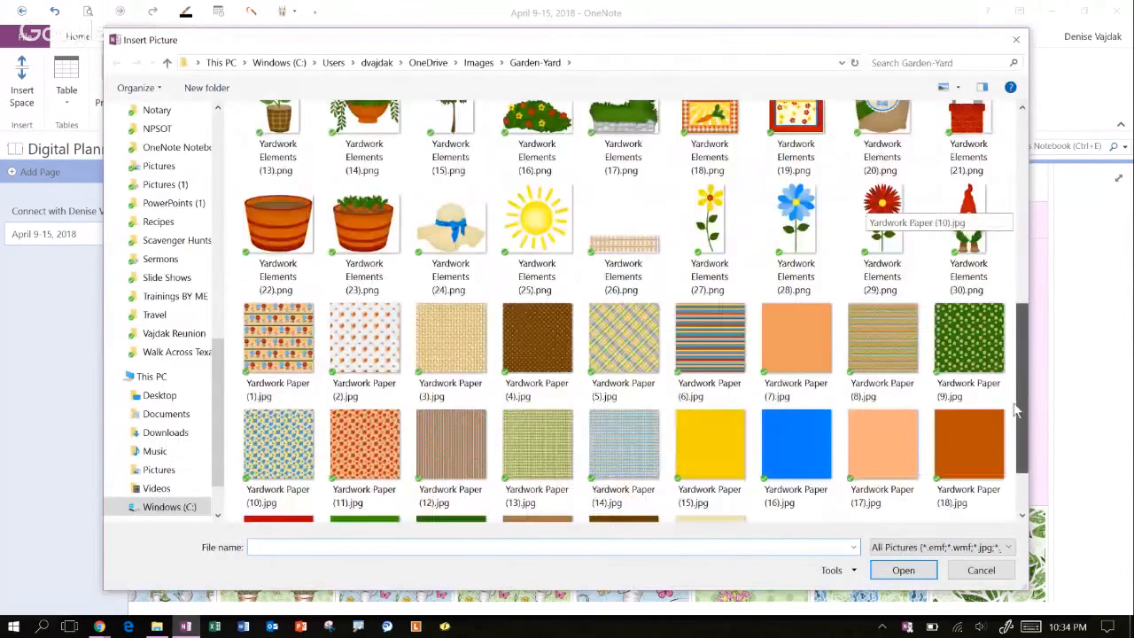
pyautogui.click(622, 237)
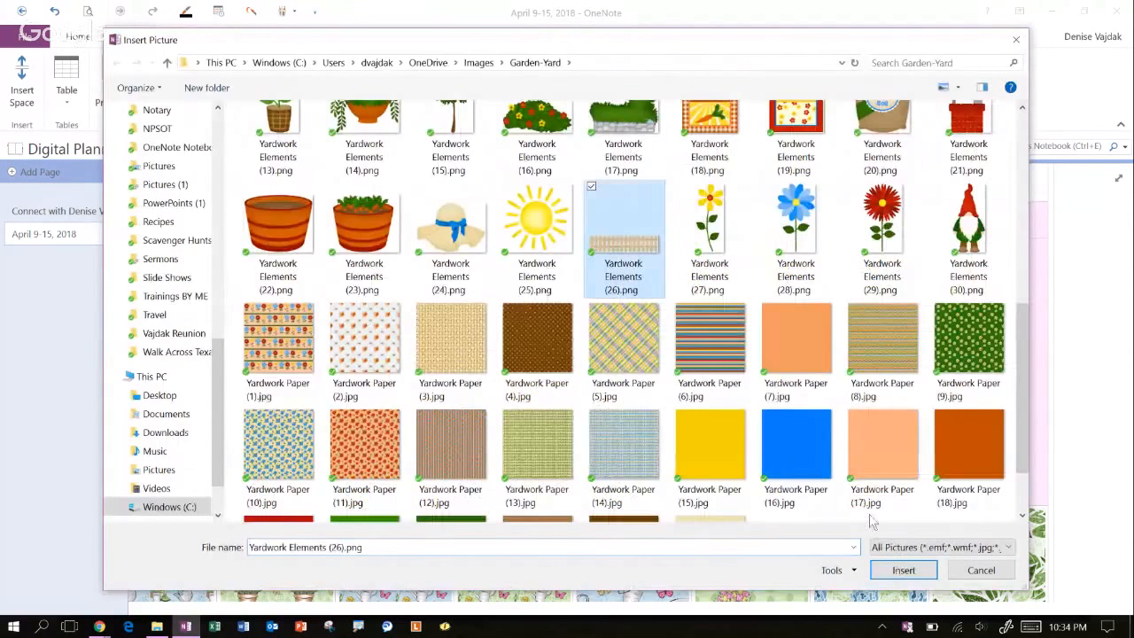
pyautogui.click(903, 570)
# Move the fence over the table's header and shrink it to span about the Sunday column and the blank last column
pyautogui.click(1103, 351)
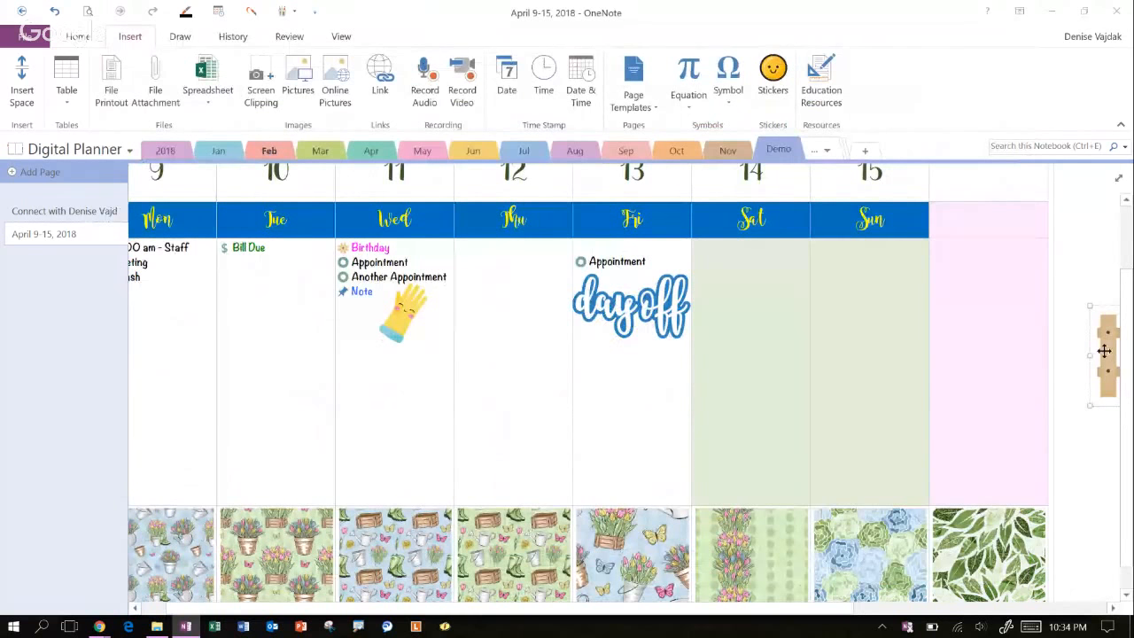
pyautogui.moveTo(1104, 351); pyautogui.dragTo(861, 255)
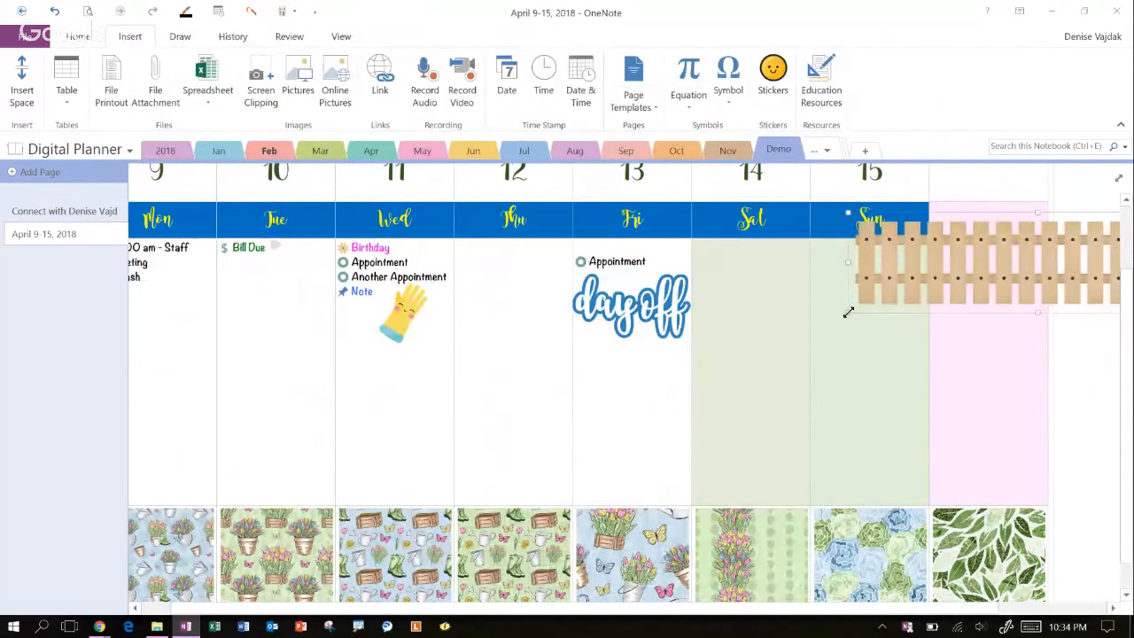
pyautogui.moveTo(848, 313); pyautogui.dragTo(853, 224)
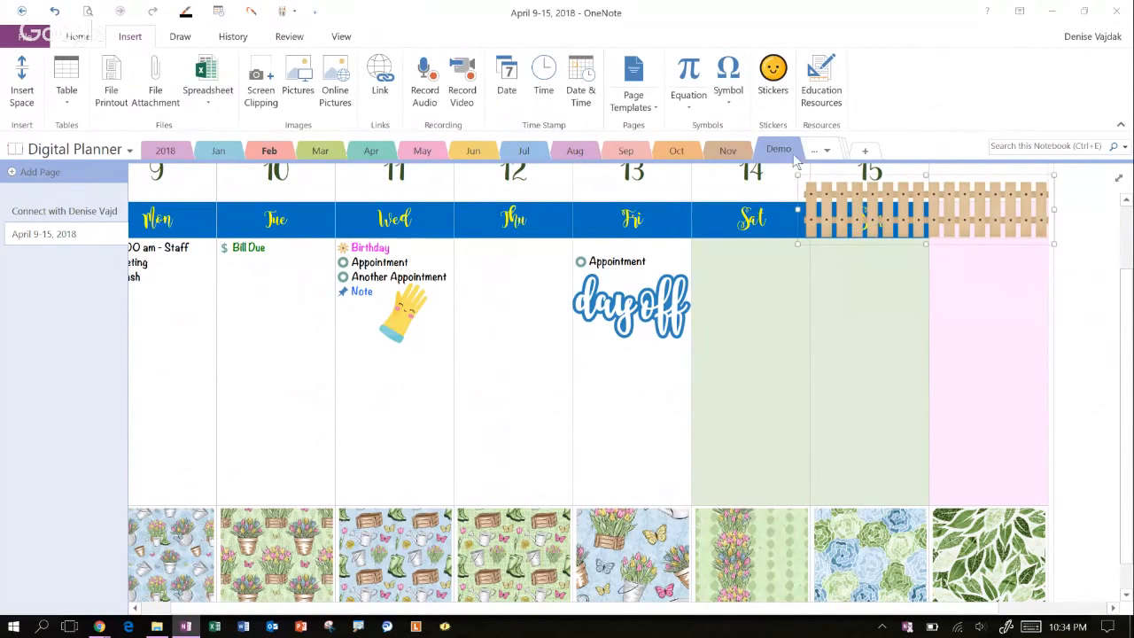
# Shrink the fence to the width of the blank last column's header, then stretch it slightly taller
pyautogui.moveTo(795, 172); pyautogui.dragTo(921, 222)
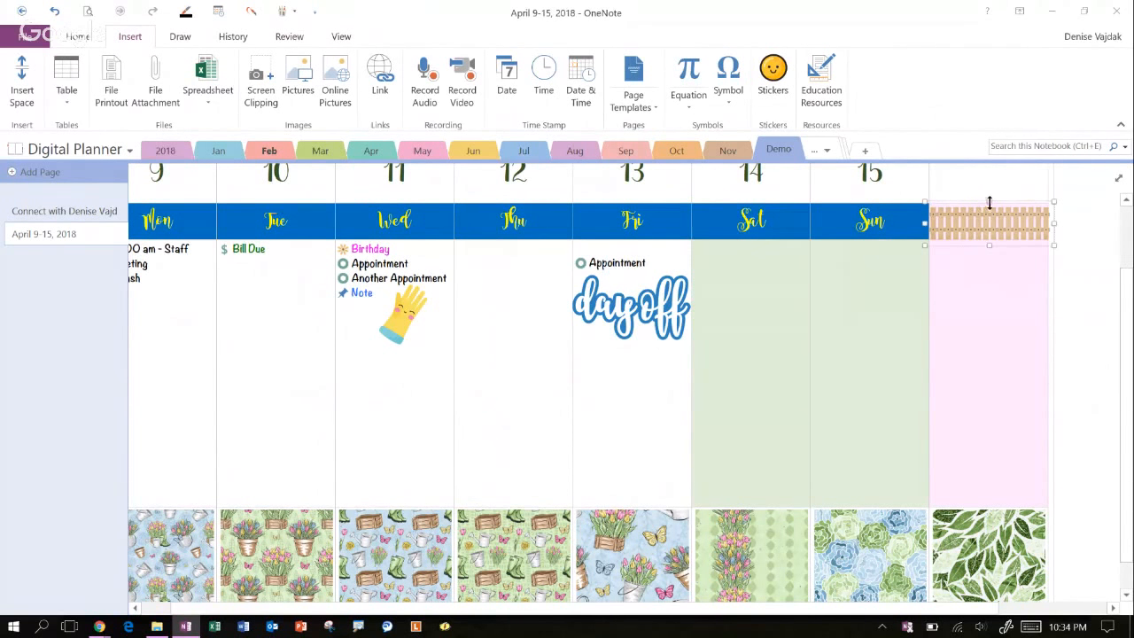
pyautogui.moveTo(990, 206); pyautogui.dragTo(989, 190)
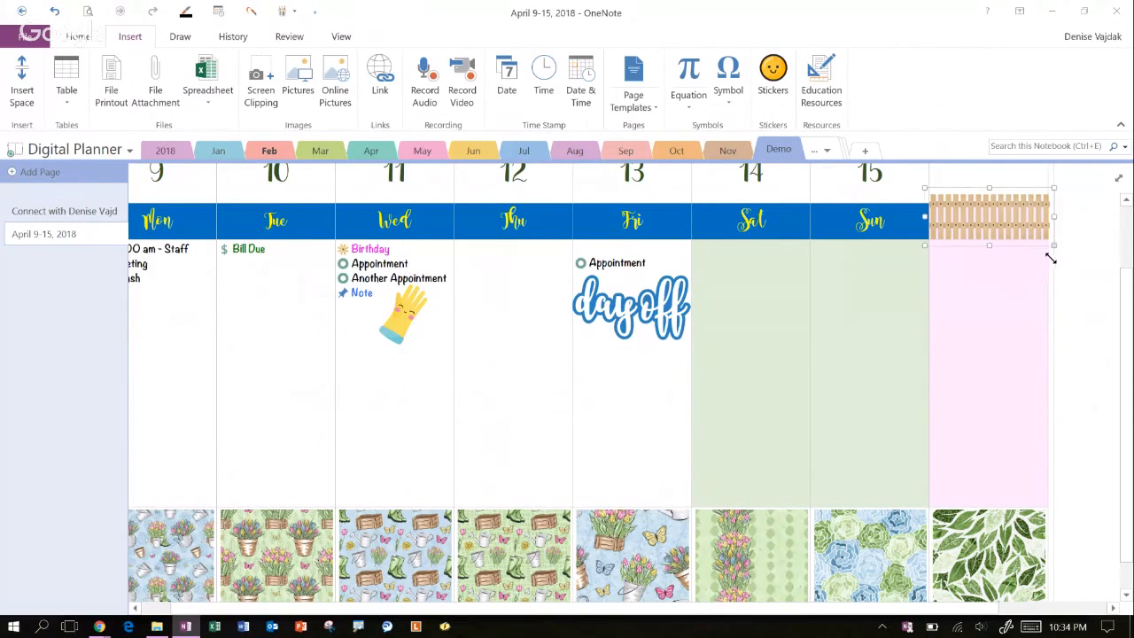
pyautogui.click(1085, 280)
# Add the To Do-tagged tasks "Wash sheets" and "Mow grass" in the pink cell below the fence
pyautogui.click(968, 262)
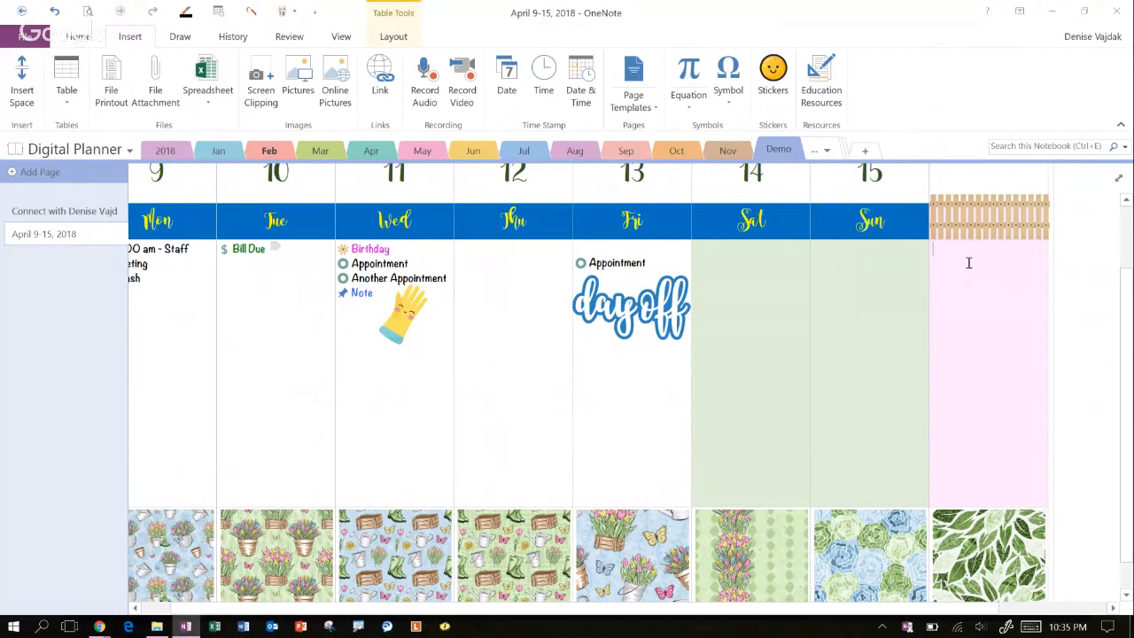
pyautogui.click(76, 39)
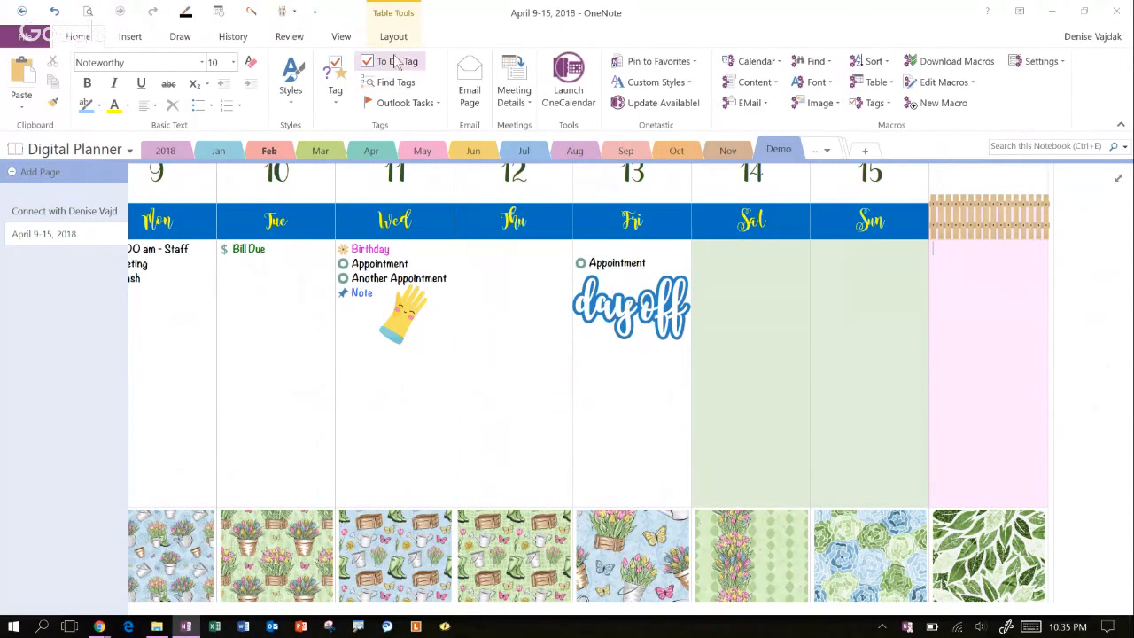
pyautogui.click(397, 63)
pyautogui.write('Wash')
pyautogui.write('sheets')
pyautogui.press('Return')
pyautogui.write('Mow grass')
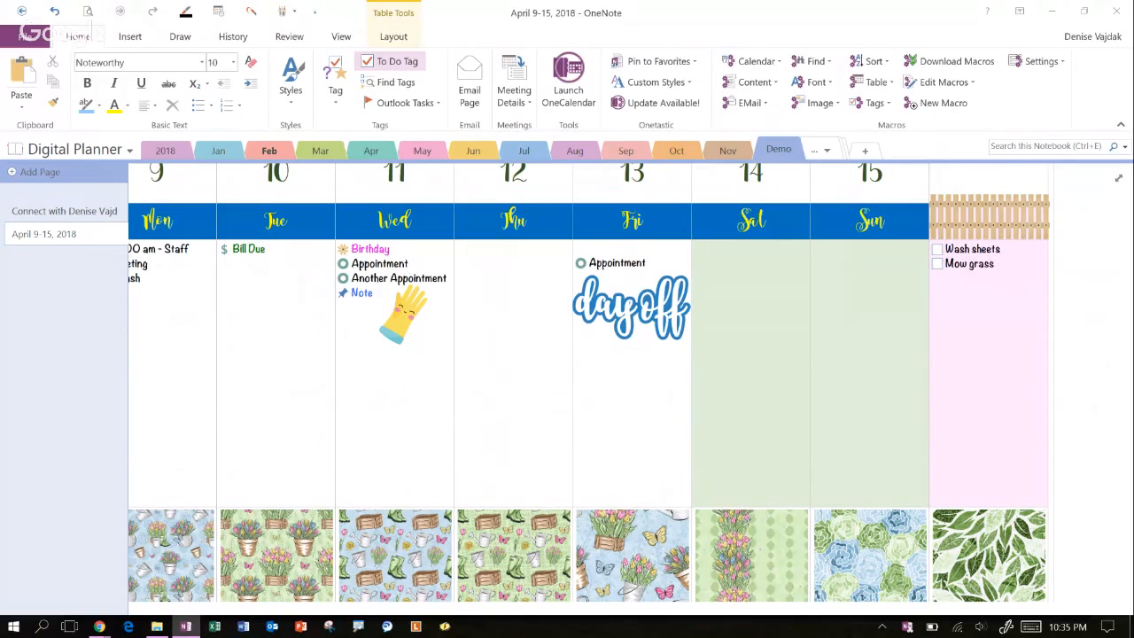
# Add the tasks "PowerPoint for church" and "Wash truck" to the checklist in the pink cell
pyautogui.press('Return')
pyautogui.write('PowerPoint for chur')
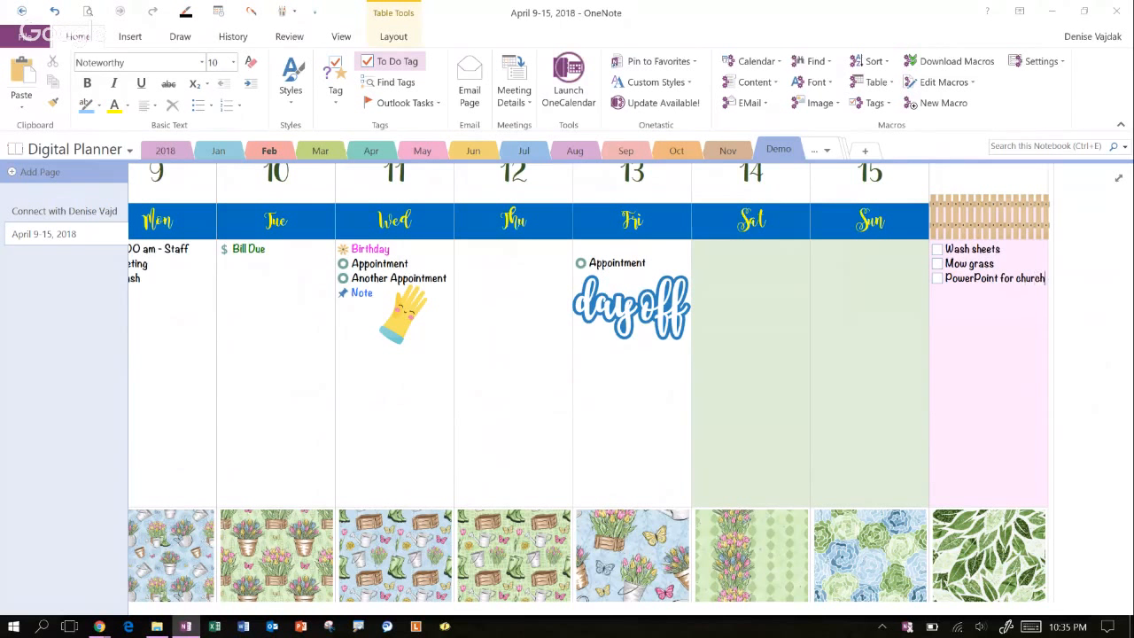
pyautogui.write('ch')
pyautogui.press('Return')
pyautogui.write('Wash truck')
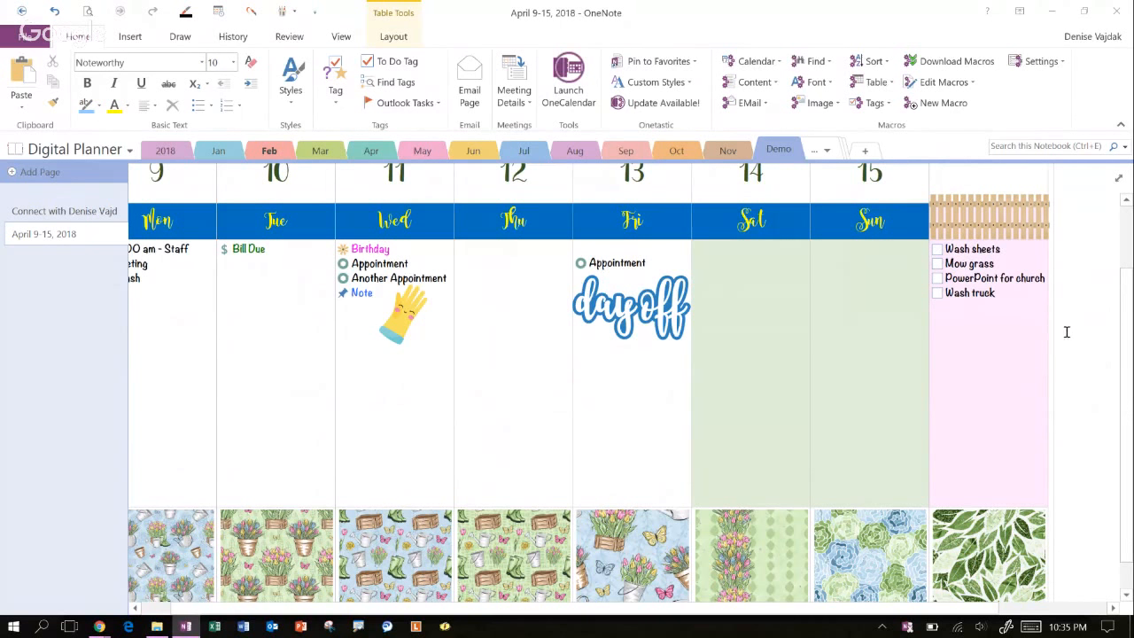
pyautogui.click(1070, 330)
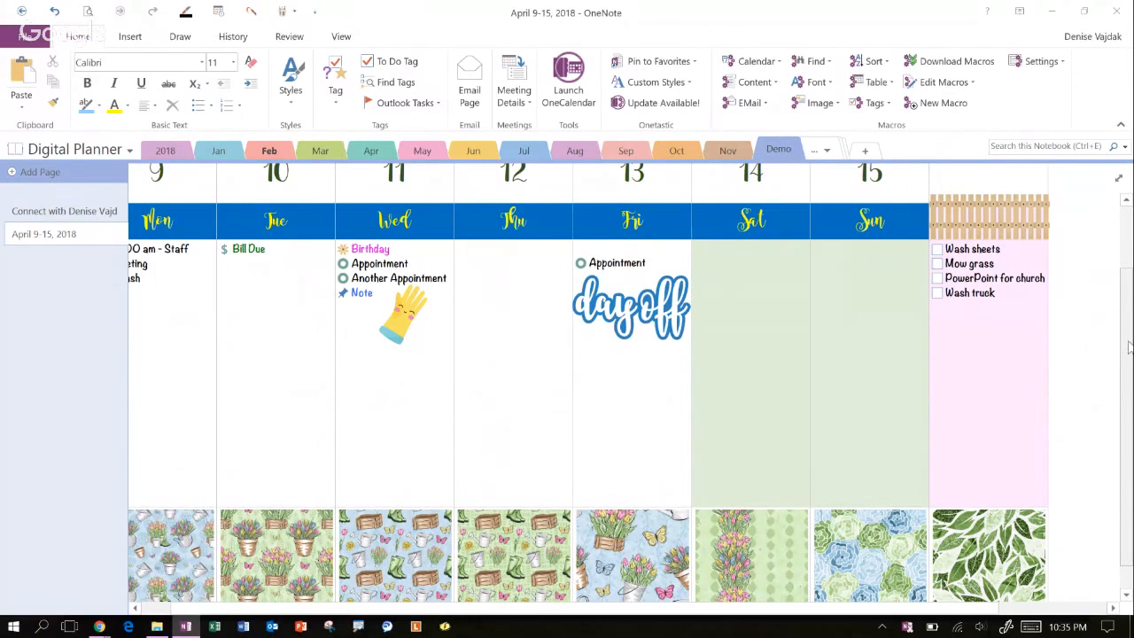
# Add a separate text box reading "To Do" on the blank page area beside the table
pyautogui.scroll(2, 1130, 347)
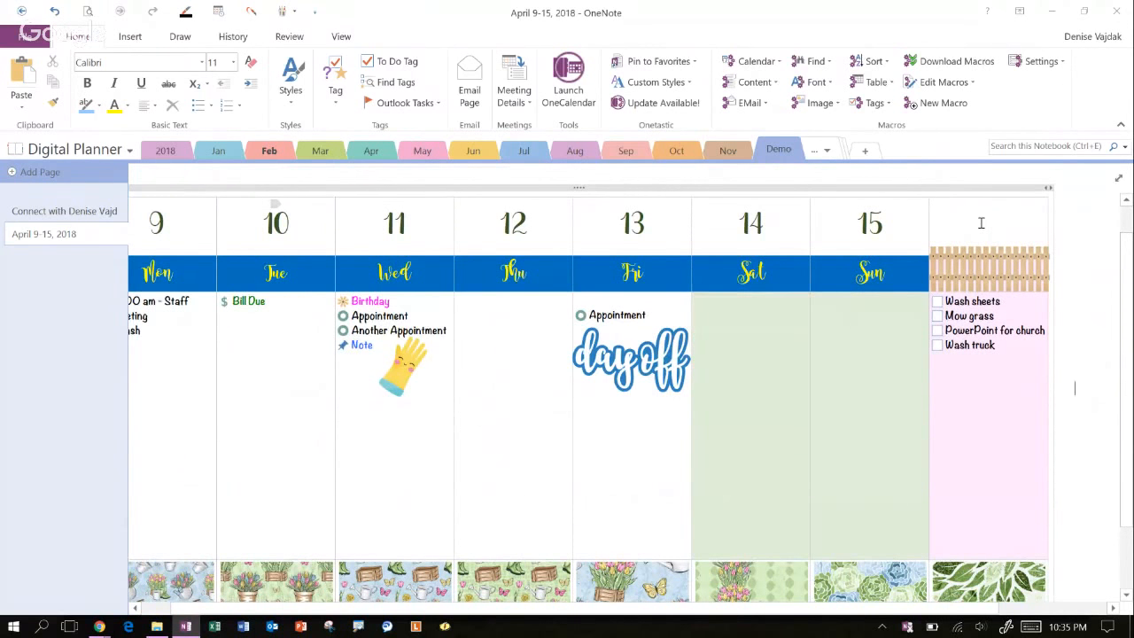
pyautogui.click(1095, 373)
pyautogui.write('To Do')
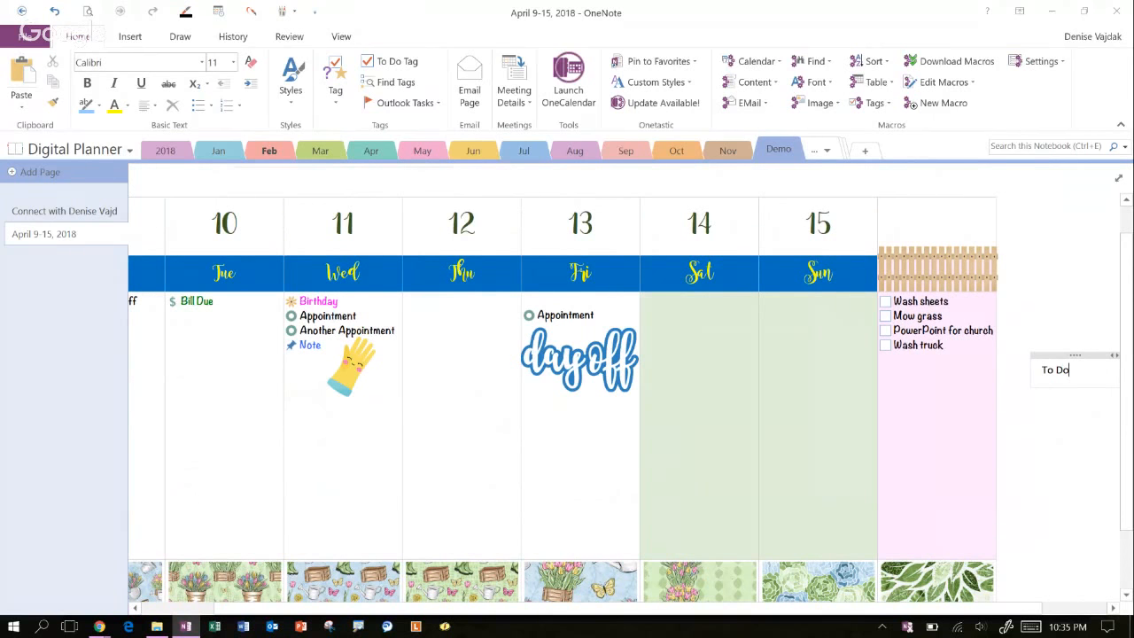
# Format the "To Do" text box in Cooper Black, size 20, with the standard blue font color
pyautogui.click(1075, 355)
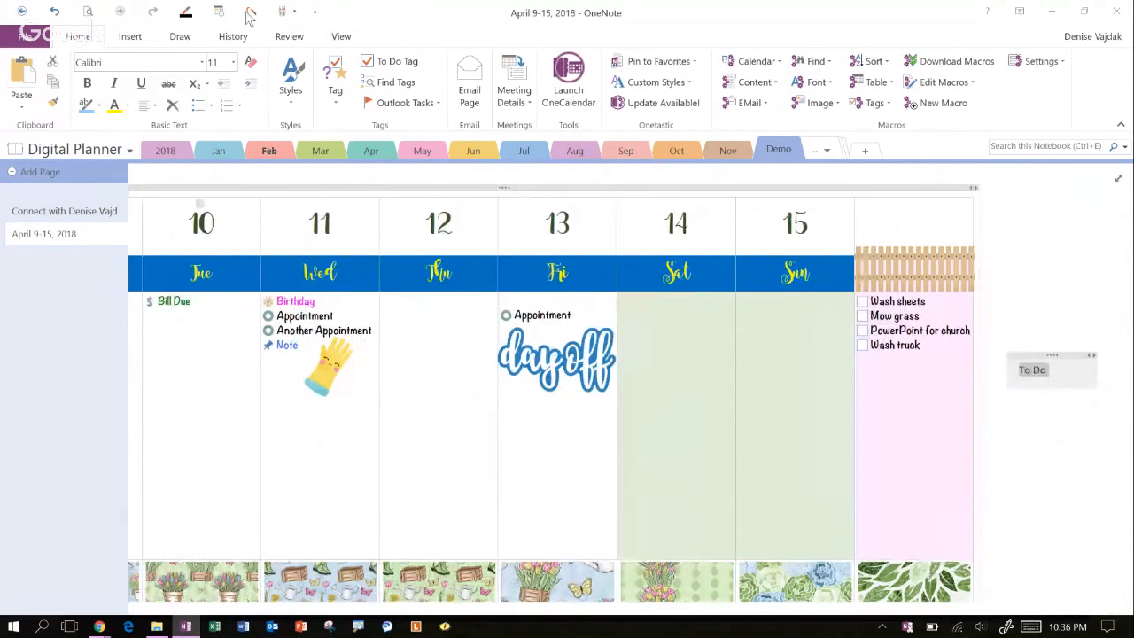
pyautogui.click(202, 62)
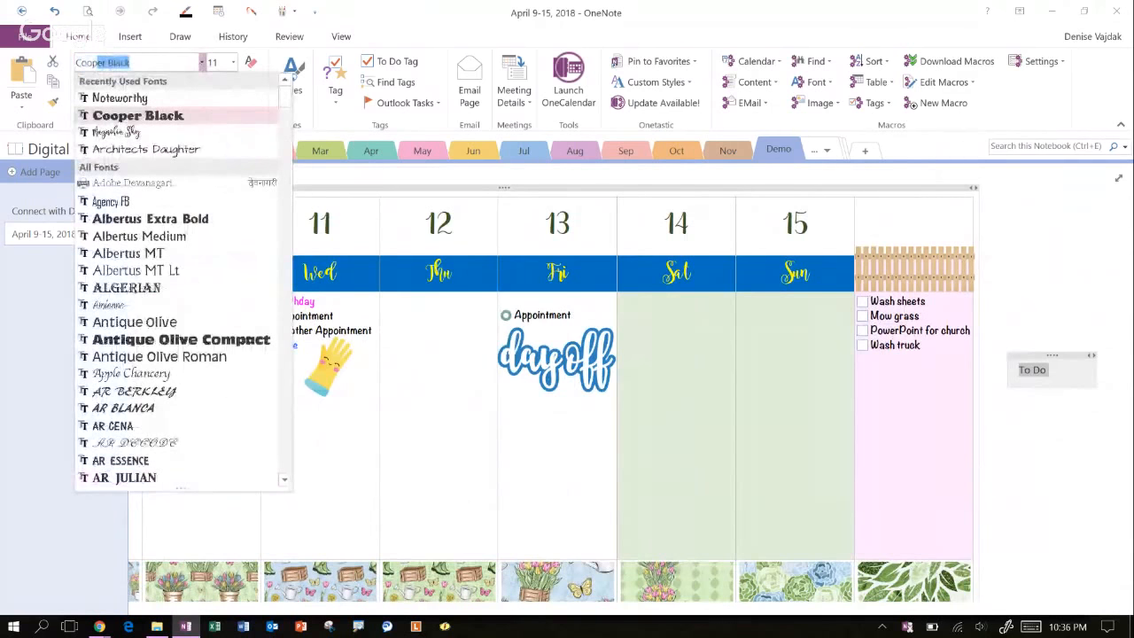
pyautogui.click(152, 117)
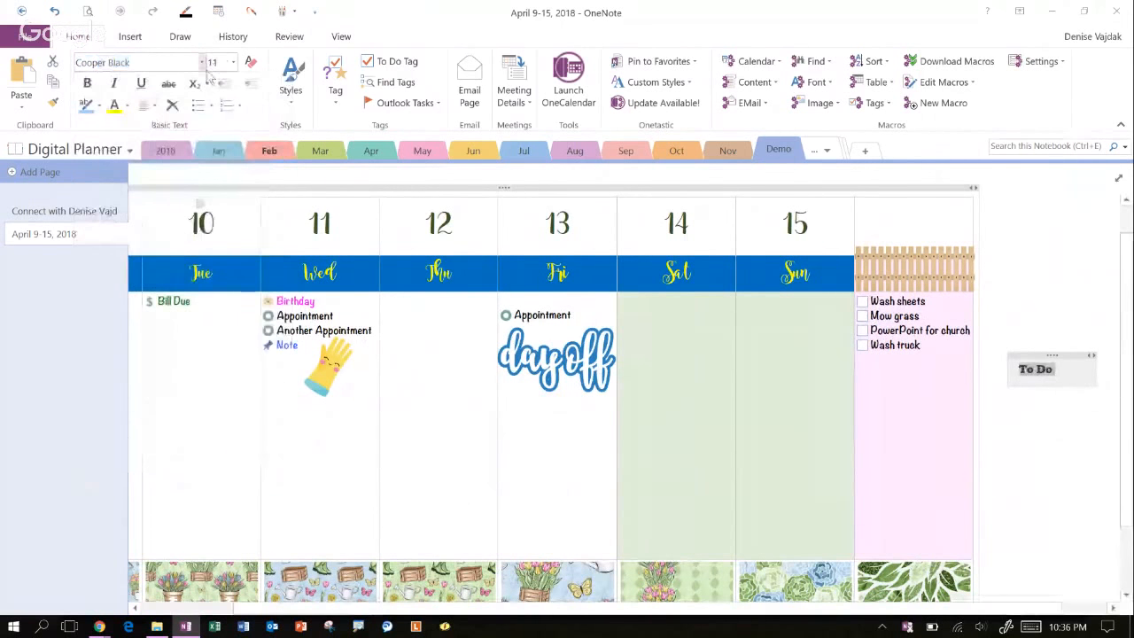
pyautogui.click(233, 62)
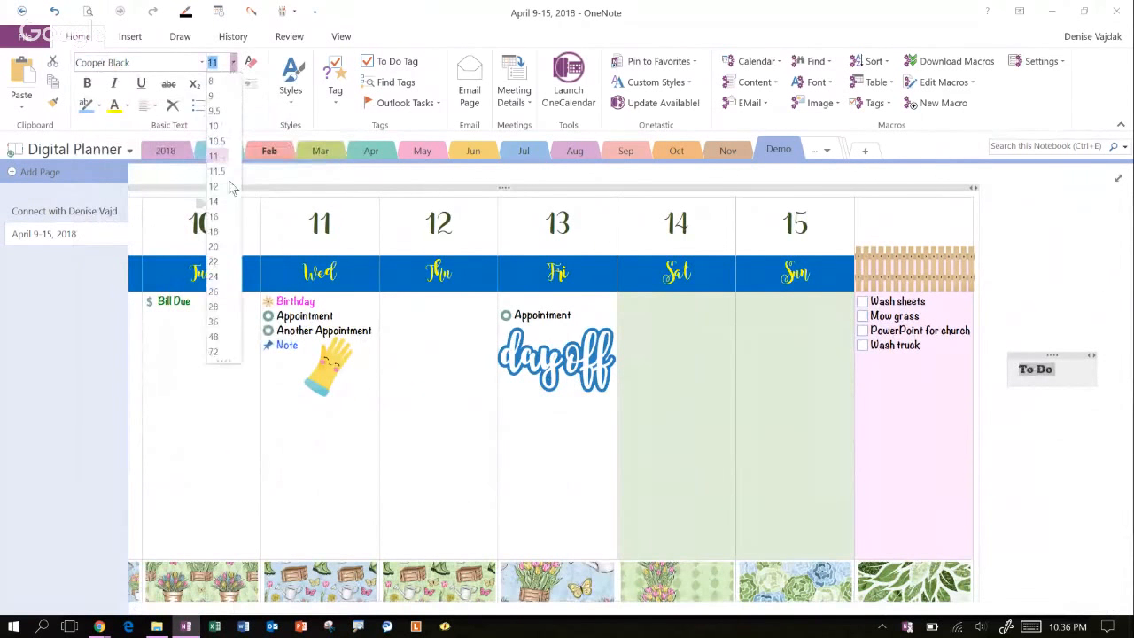
pyautogui.click(215, 246)
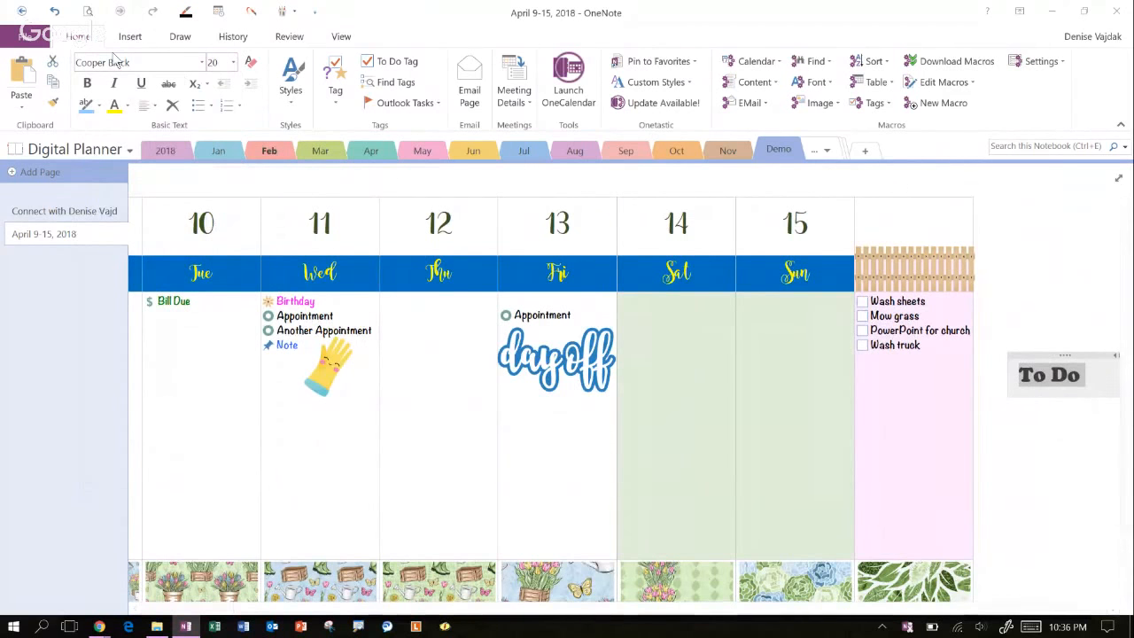
pyautogui.click(127, 104)
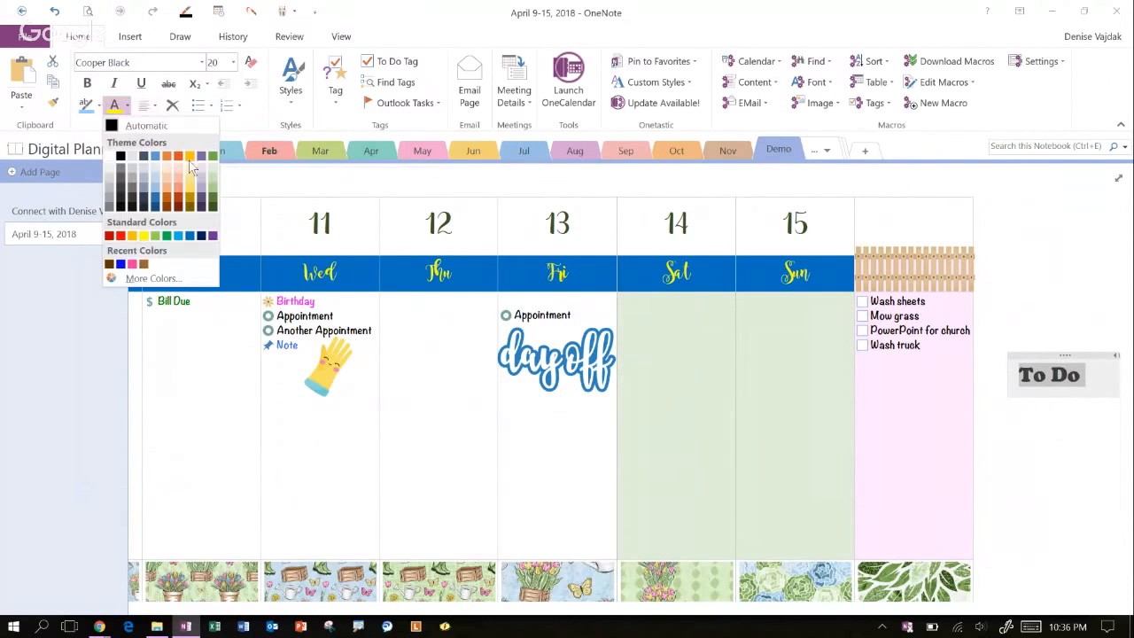
pyautogui.click(191, 236)
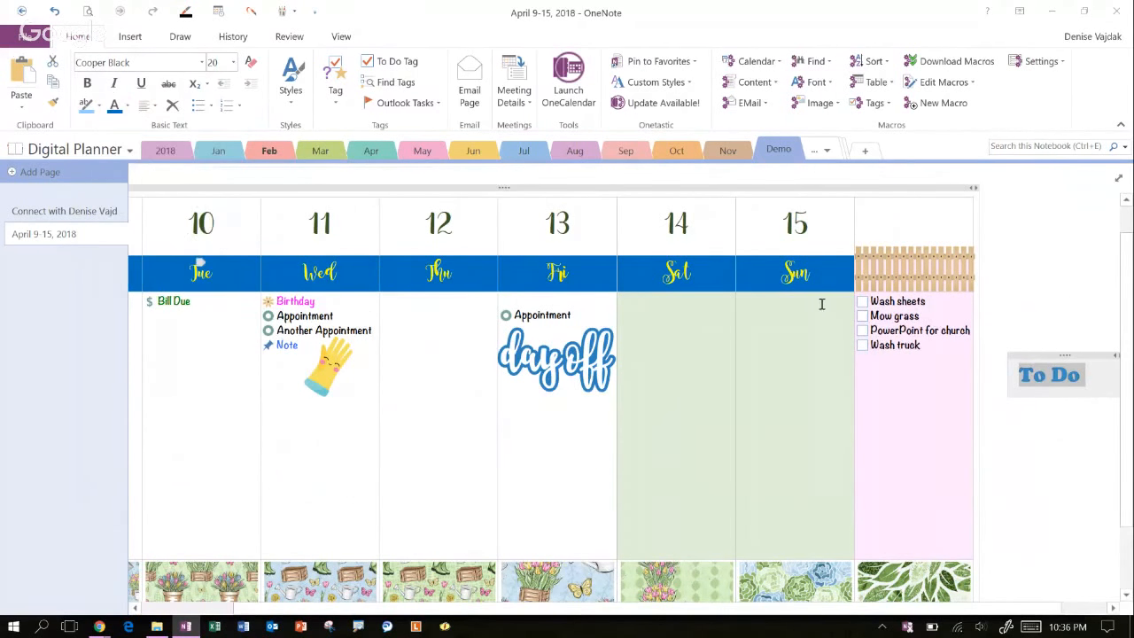
pyautogui.click(1054, 290)
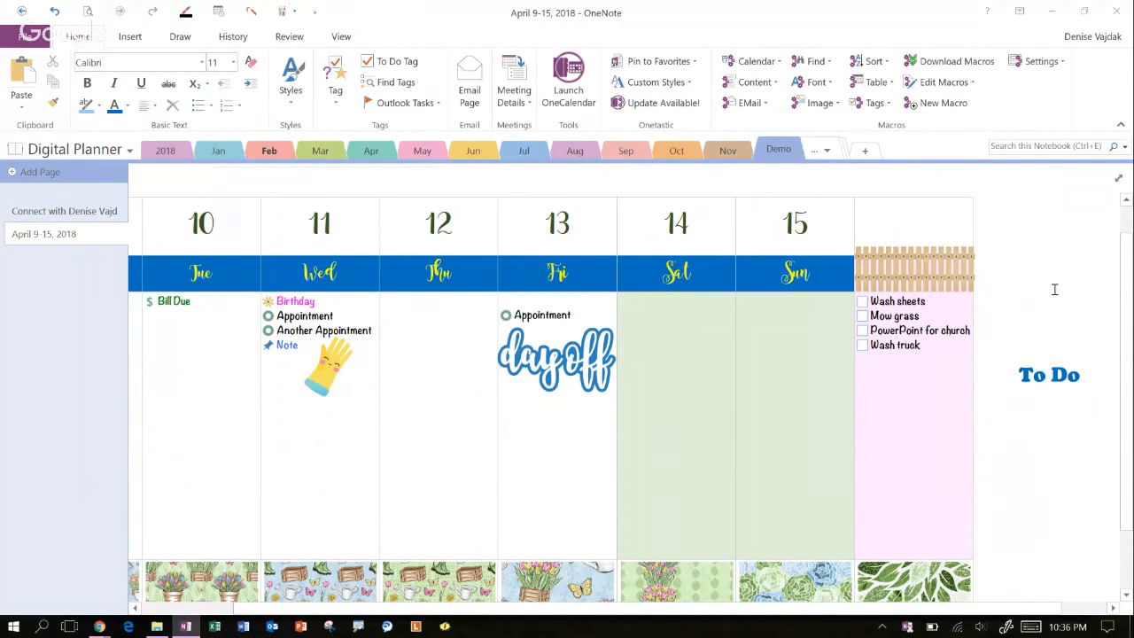
# Increase the "To Do" text to size 24 and move its box slightly upward
pyautogui.tripleClick(1054, 374)
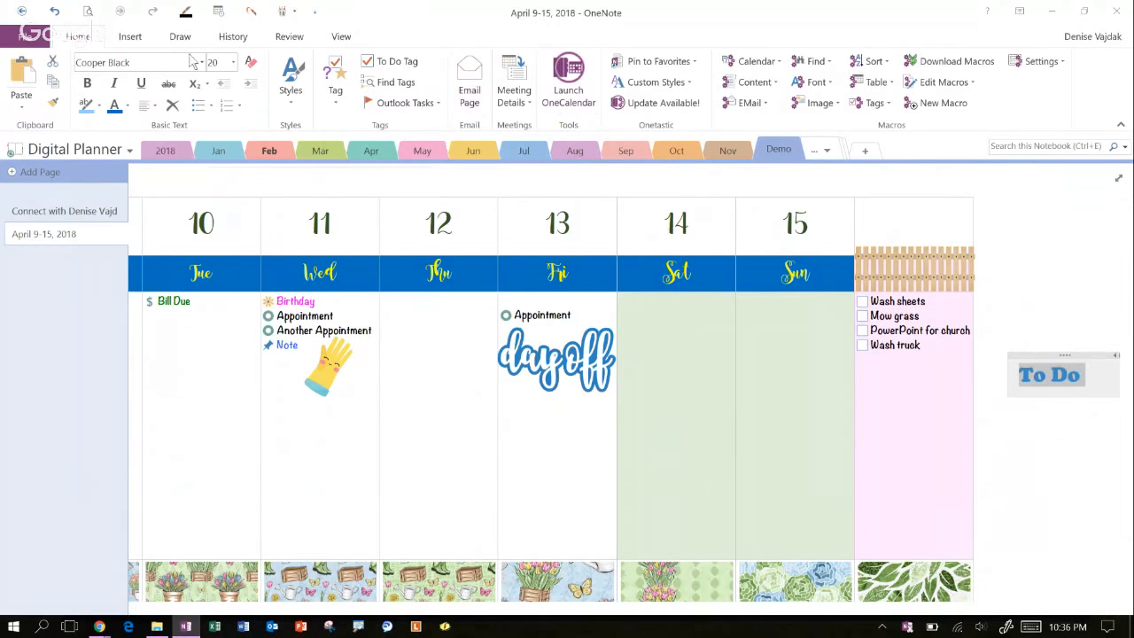
pyautogui.click(234, 66)
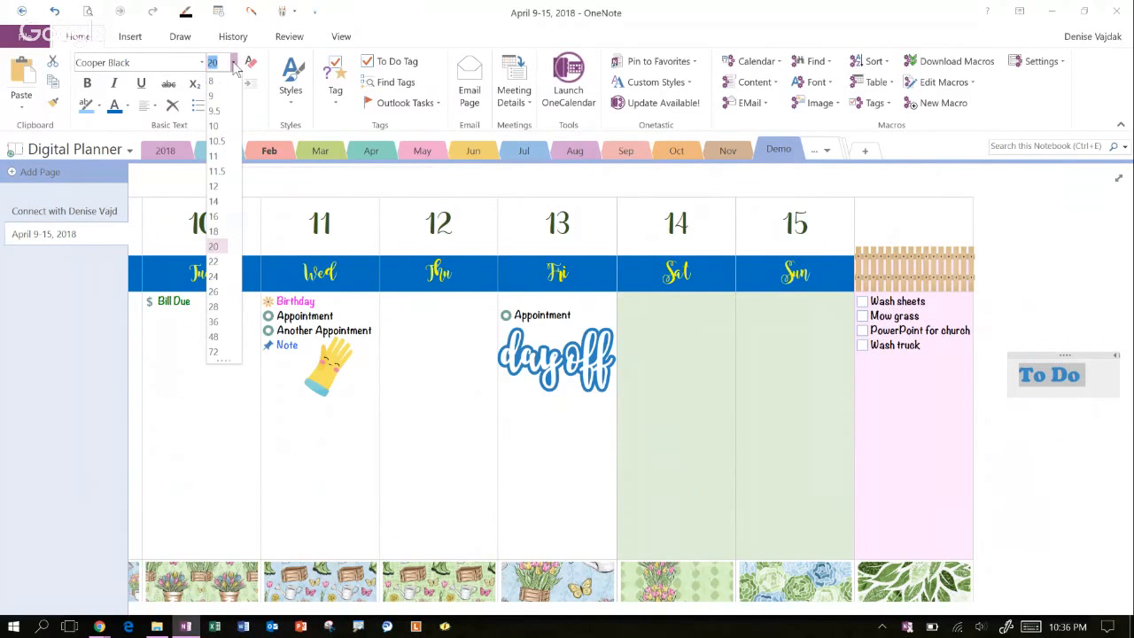
pyautogui.click(214, 277)
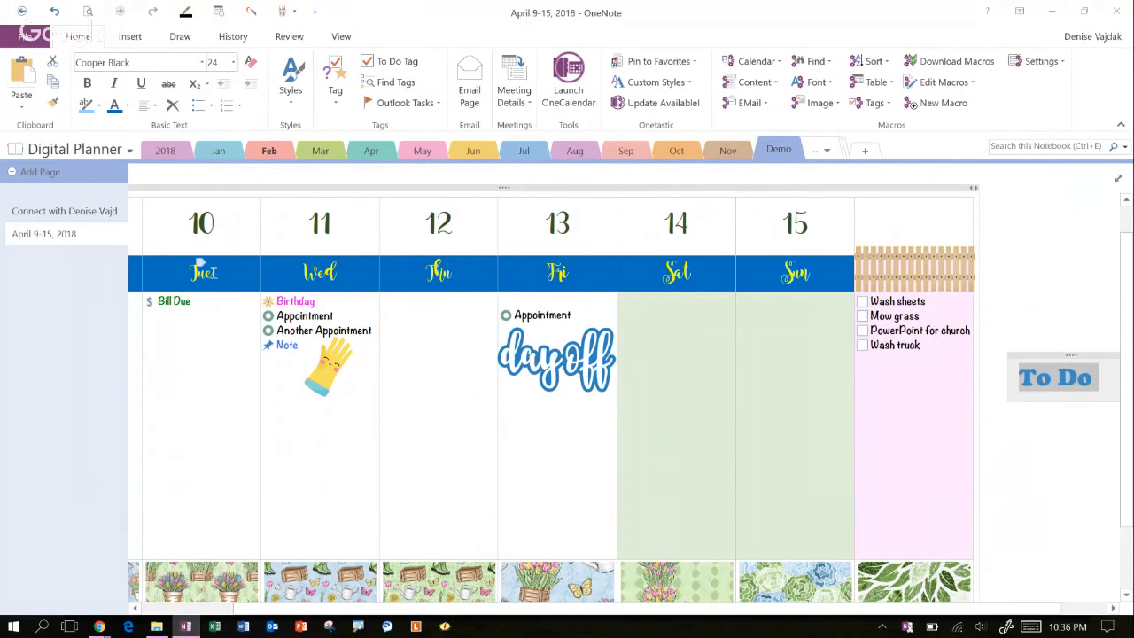
pyautogui.click(1059, 366)
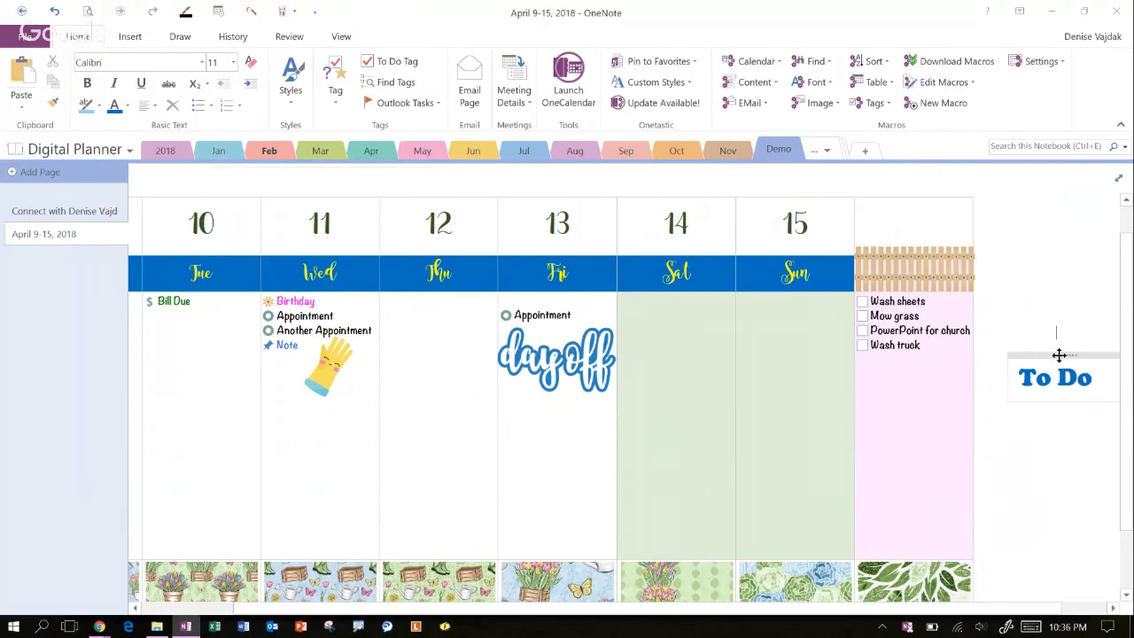
pyautogui.moveTo(1060, 335); pyautogui.dragTo(1059, 332)
# Paste a copy of the "To Do" text box below the original and color its text gray
pyautogui.hotkey('ctrl', 'c')
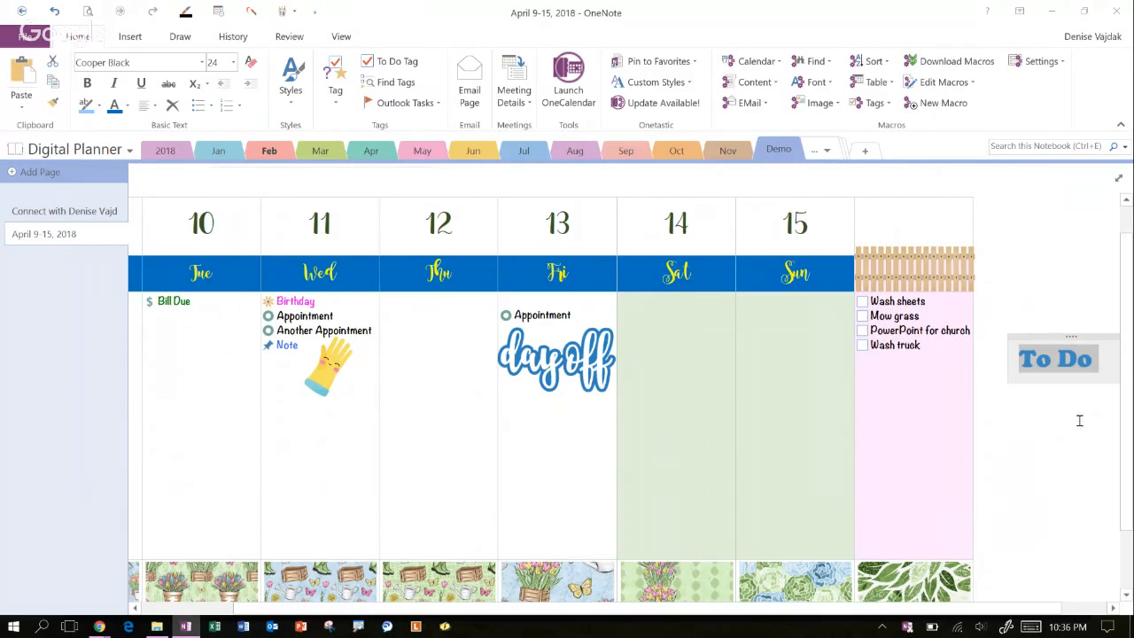
pyautogui.click(1076, 439)
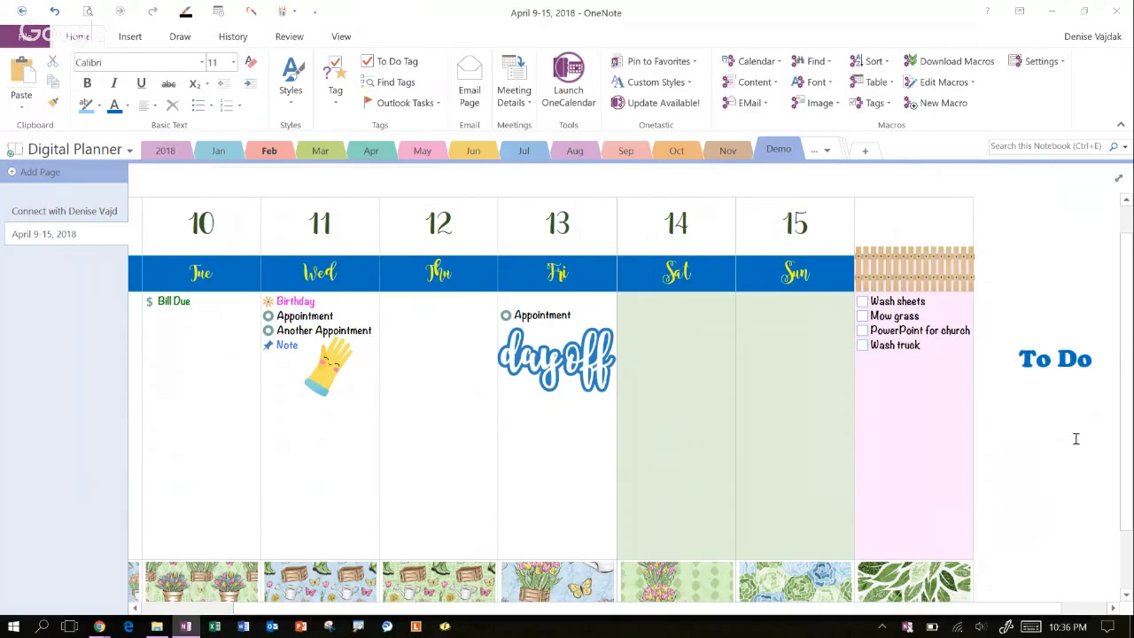
pyautogui.hotkey('ctrl', 'v')
pyautogui.moveTo(1025, 431); pyautogui.dragTo(1007, 393)
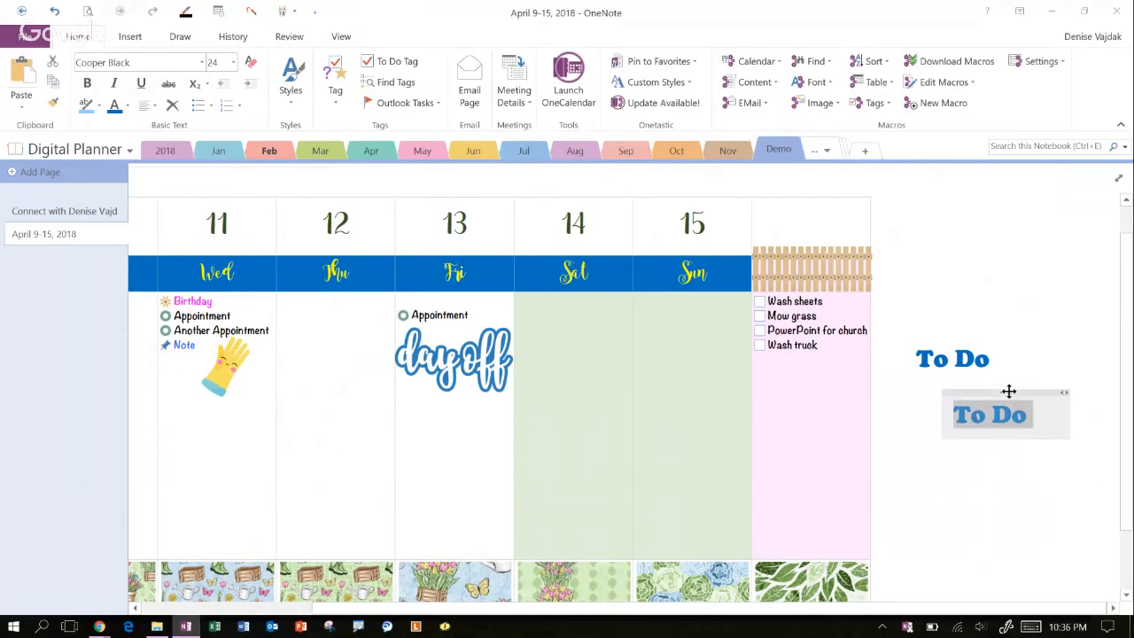
pyautogui.click(127, 105)
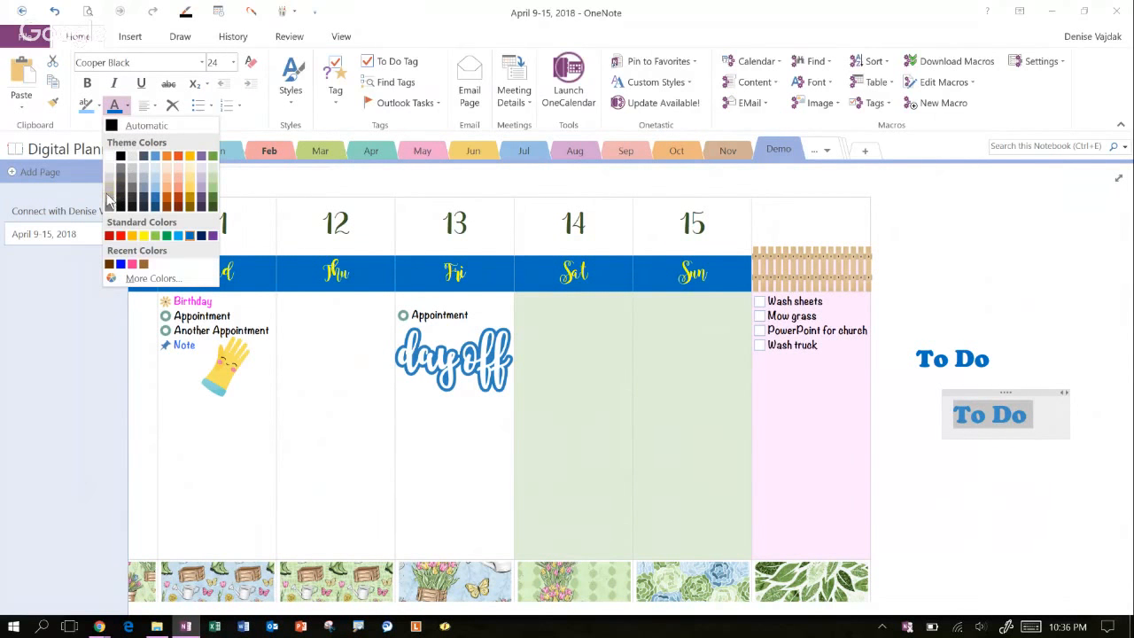
pyautogui.click(108, 198)
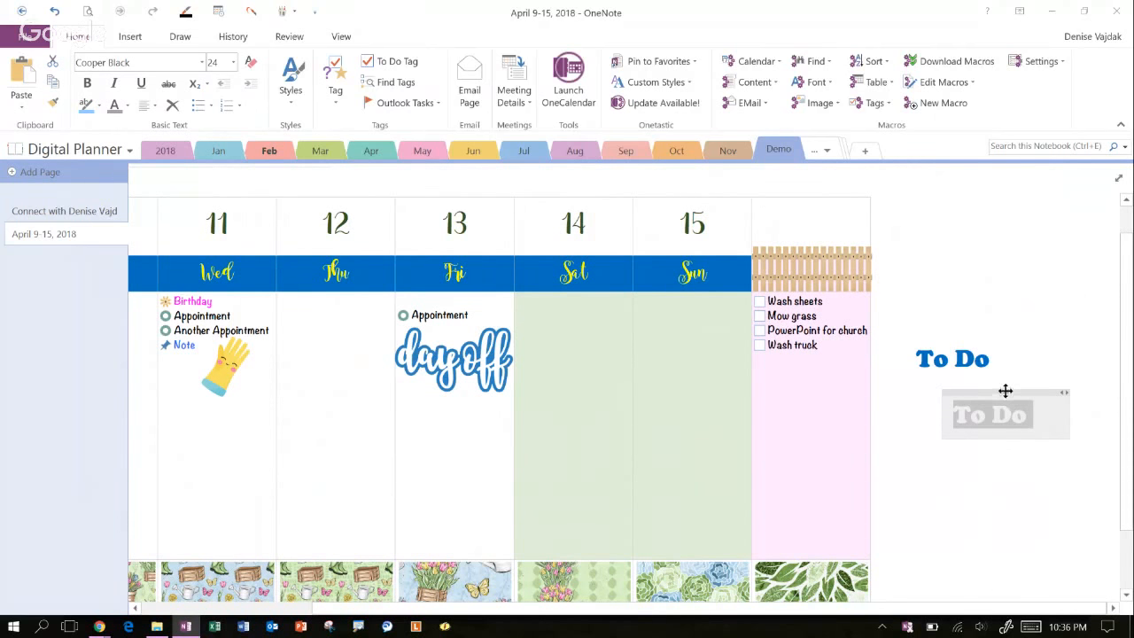
# Place the gray "To Do" copy over the blue one with a slight offset for a shadow effect
pyautogui.moveTo(1004, 393); pyautogui.dragTo(973, 340)
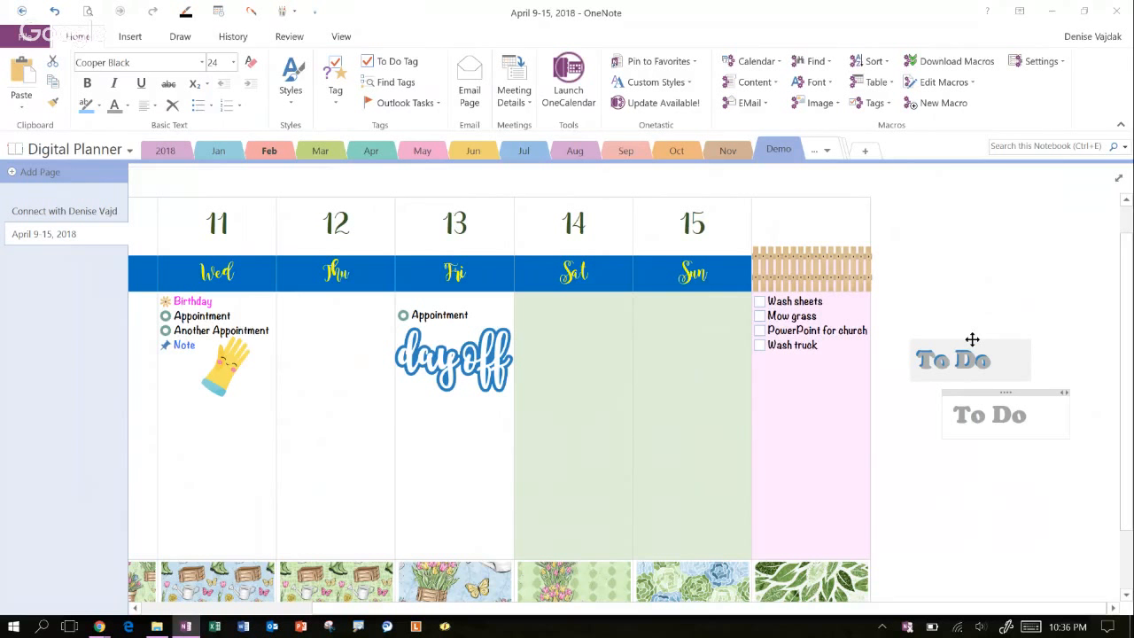
pyautogui.moveTo(972, 339); pyautogui.dragTo(972, 339)
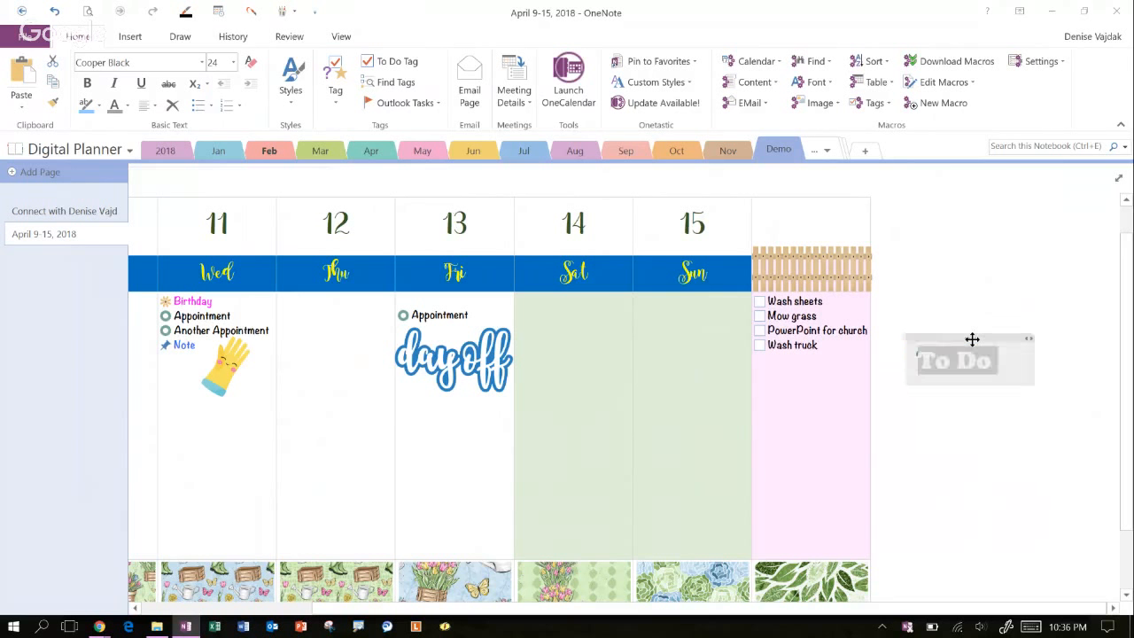
pyautogui.click(992, 295)
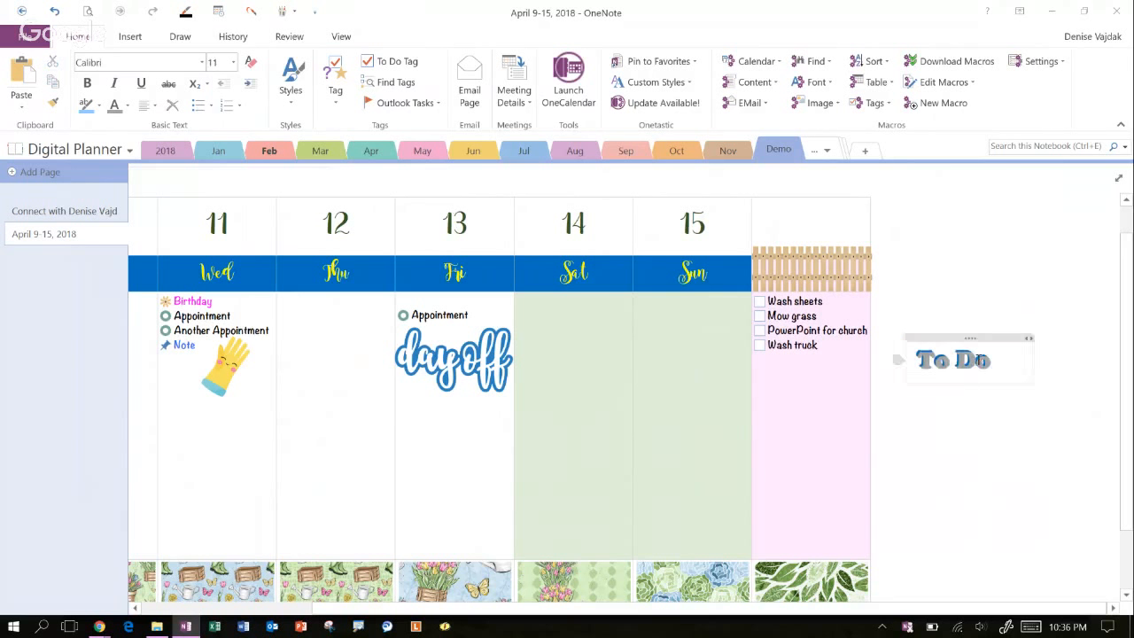
# Send the gray "To Do" text box backward so that it sits behind the blue one
pyautogui.click(978, 360)
pyautogui.click(971, 339)
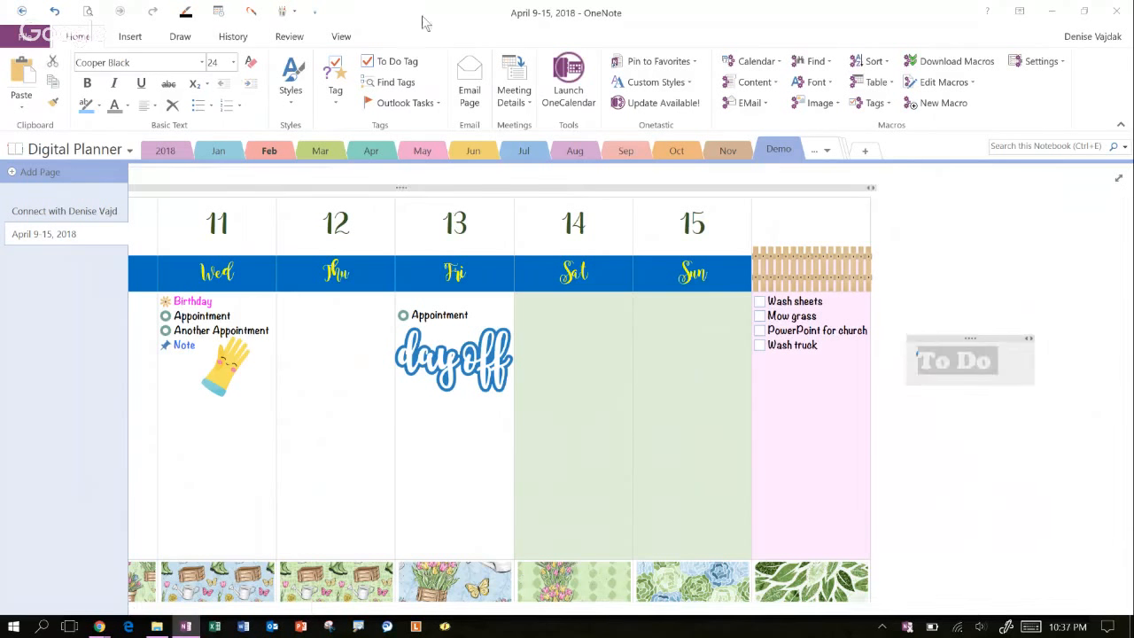
pyautogui.click(180, 39)
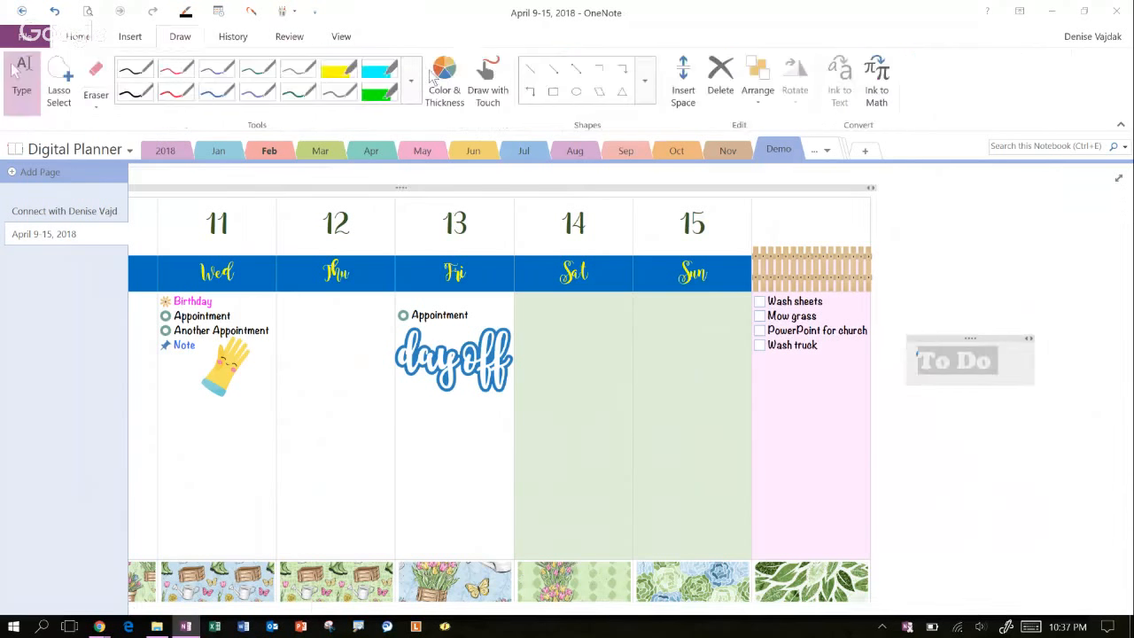
pyautogui.click(756, 93)
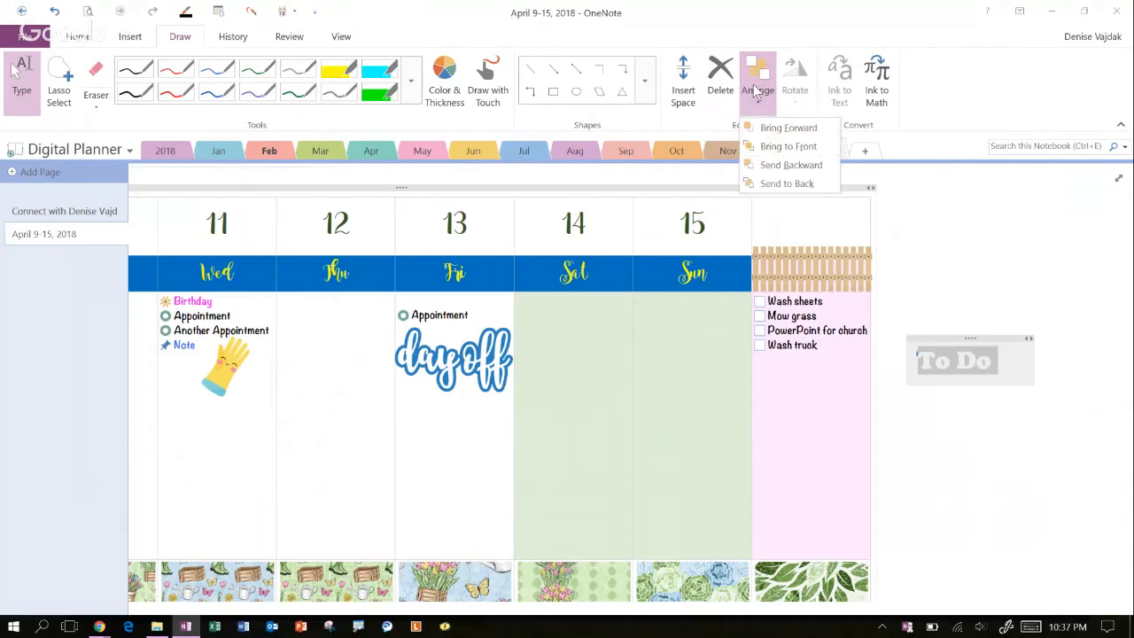
pyautogui.click(774, 164)
pyautogui.click(976, 250)
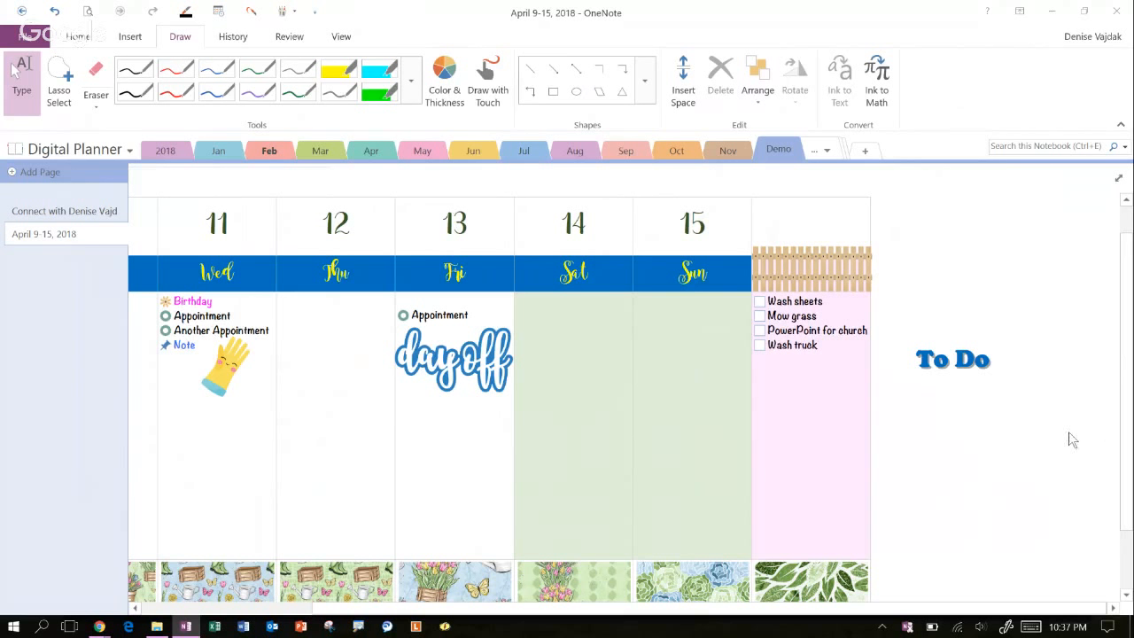
# Move the blue and gray "To Do" text boxes together into the header cell above the fence image
pyautogui.moveTo(1066, 435); pyautogui.dragTo(891, 315)
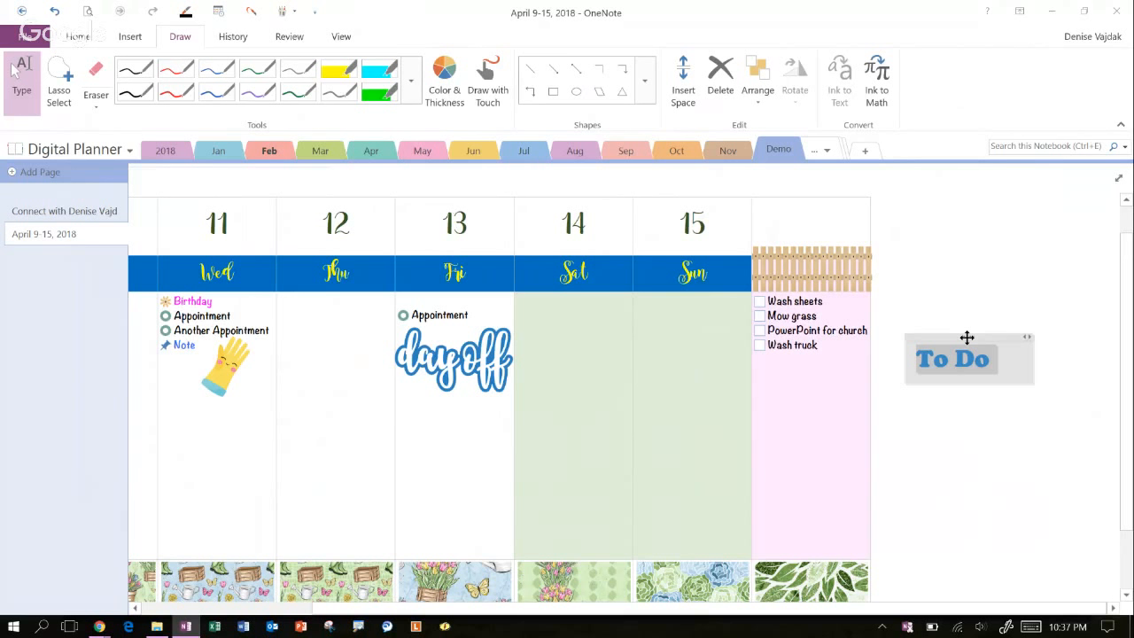
pyautogui.moveTo(966, 337); pyautogui.dragTo(824, 202)
pyautogui.click(929, 366)
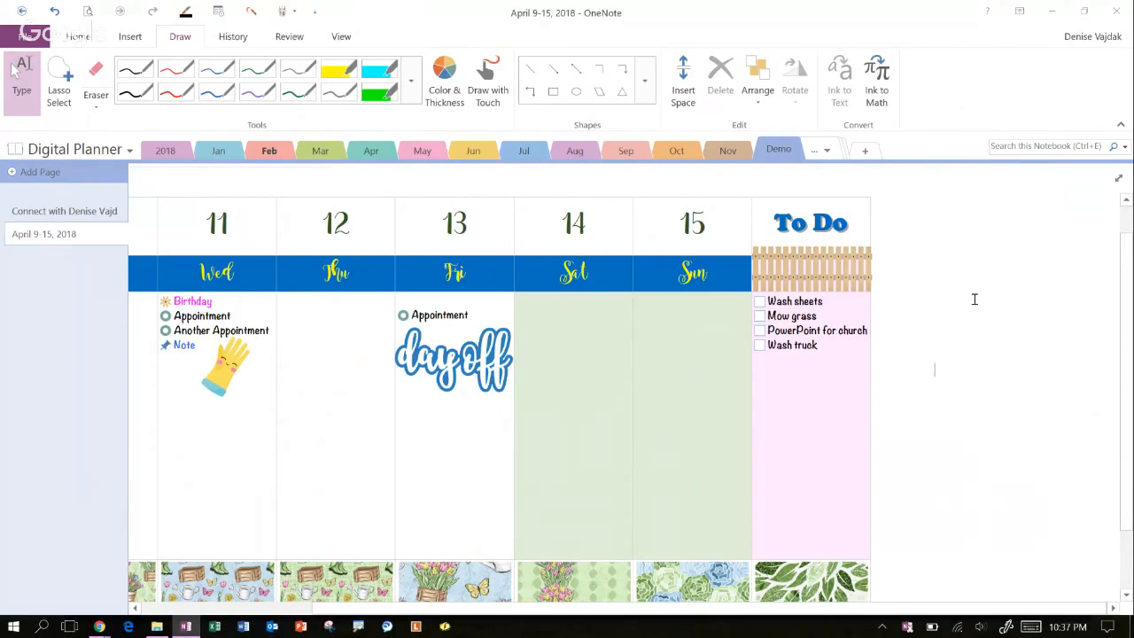
# Insert the yellow butterfly picture 43.jpg from the Digital Papers folder Butterflies-TheDigiRainbow into the blank area beside the planner
pyautogui.click(955, 209)
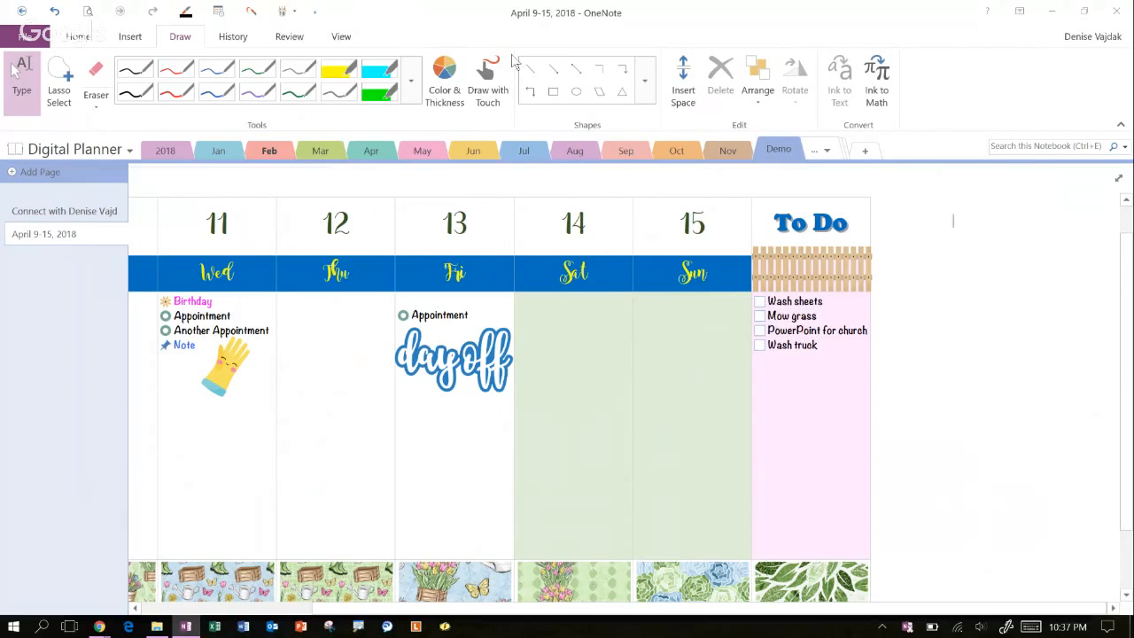
pyautogui.click(131, 39)
pyautogui.click(295, 89)
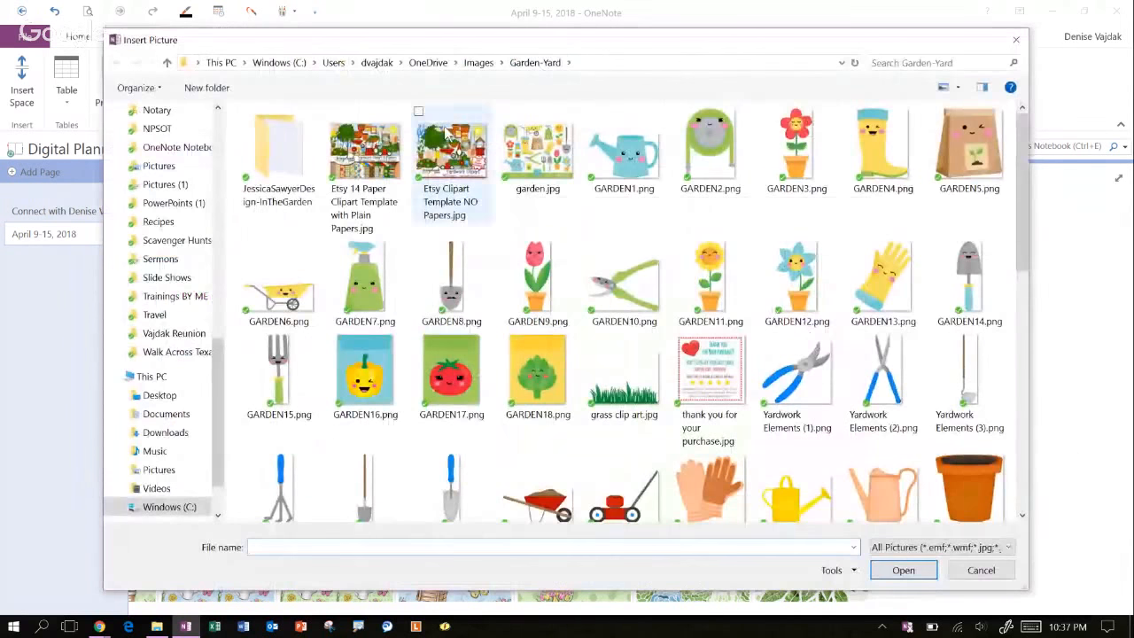
pyautogui.click(479, 63)
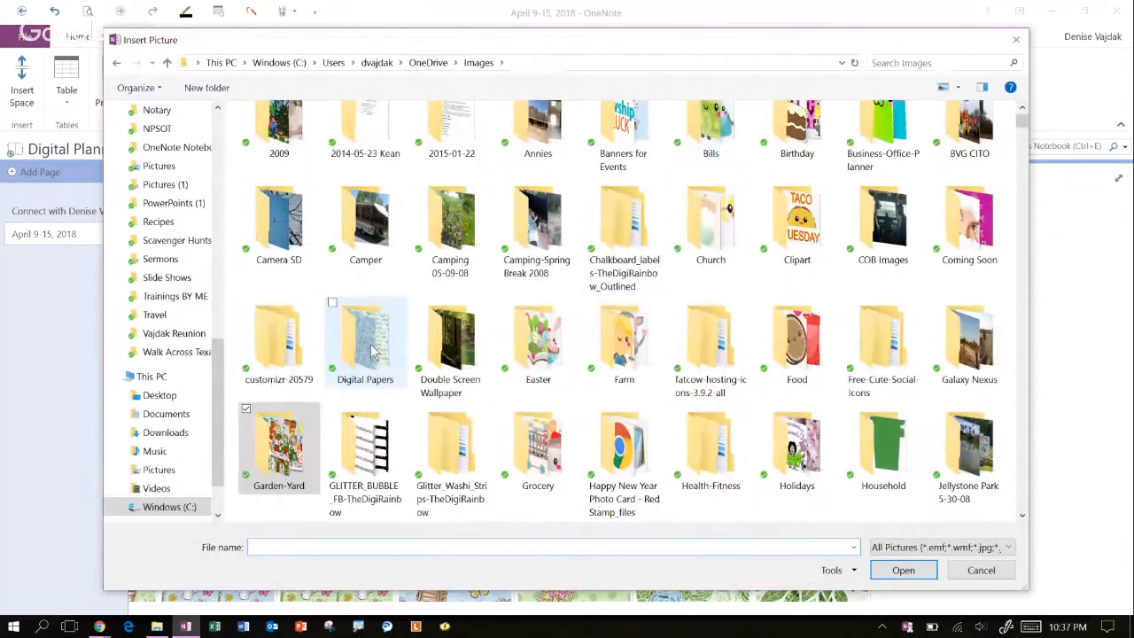
pyautogui.click(372, 351)
pyautogui.doubleClick(373, 352)
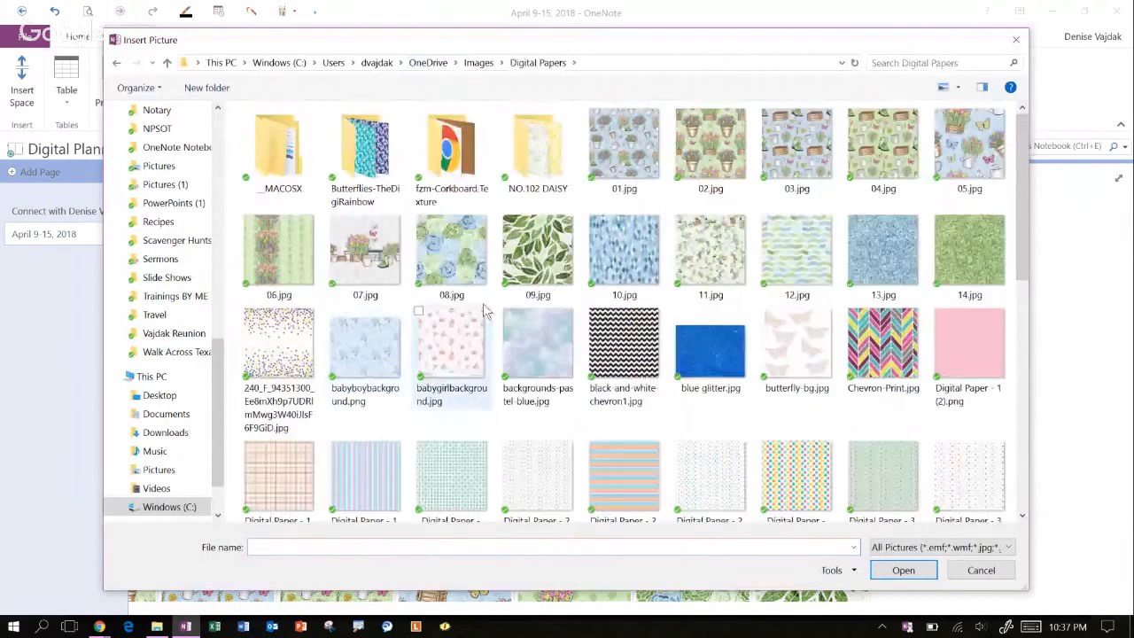
pyautogui.doubleClick(380, 153)
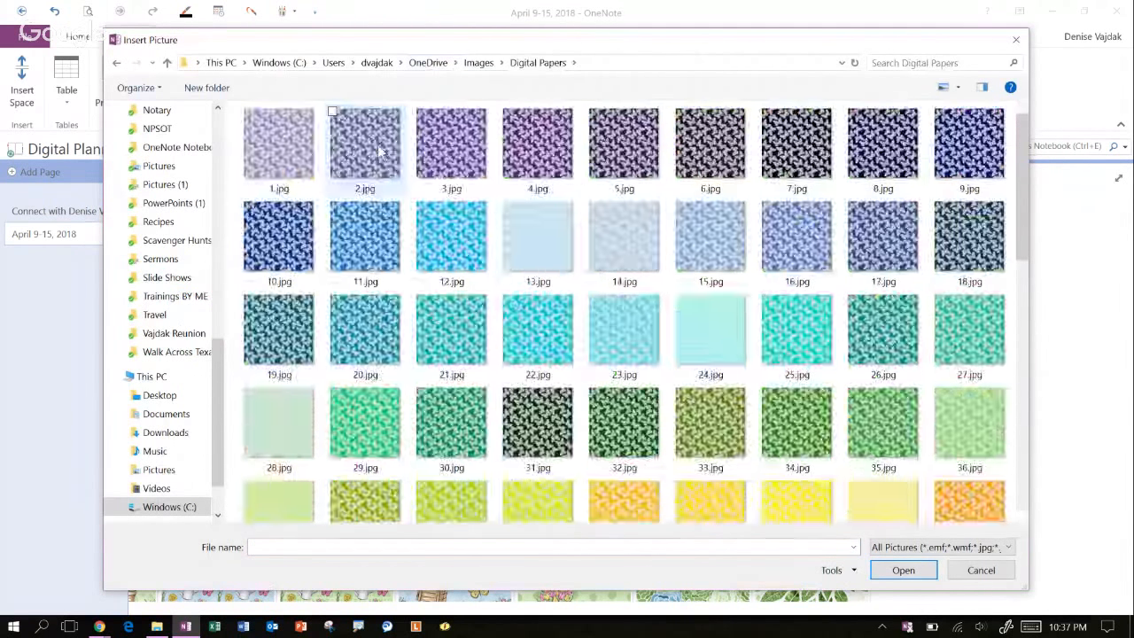
pyautogui.click(796, 505)
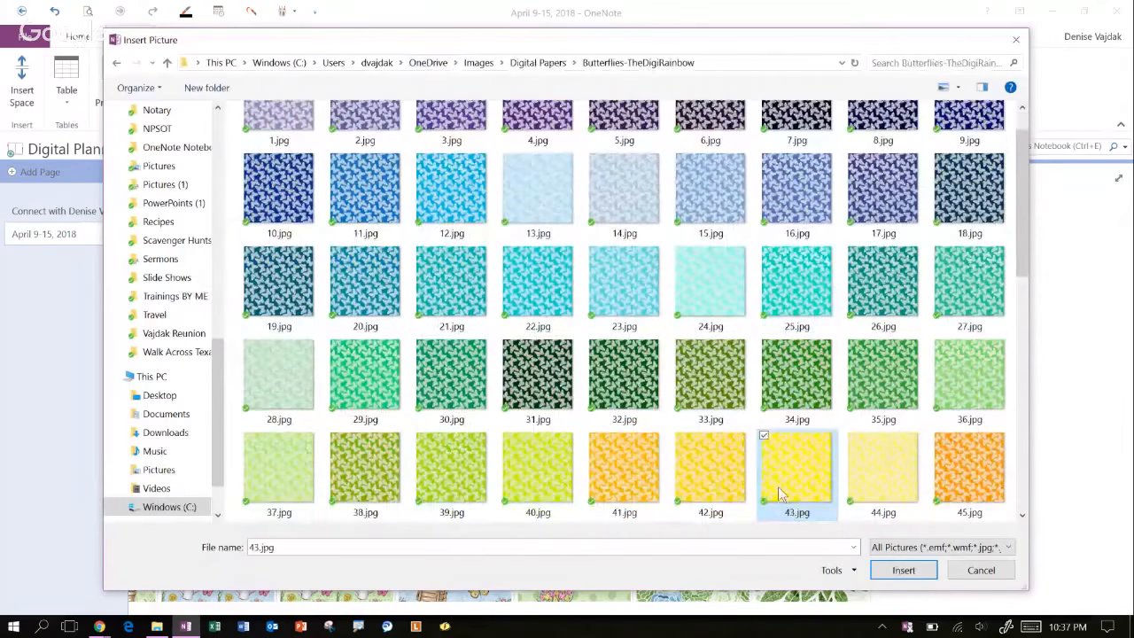
pyautogui.click(924, 571)
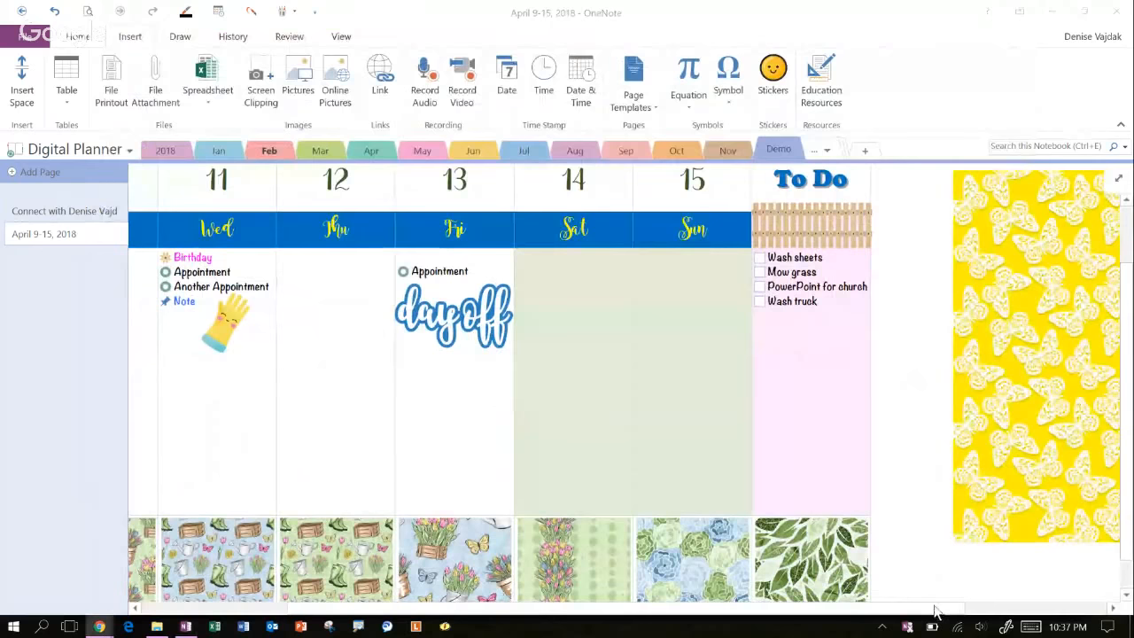
# Enlarge the yellow butterfly picture proportionally to more than twice its inserted width
pyautogui.moveTo(936, 610); pyautogui.dragTo(1118, 609)
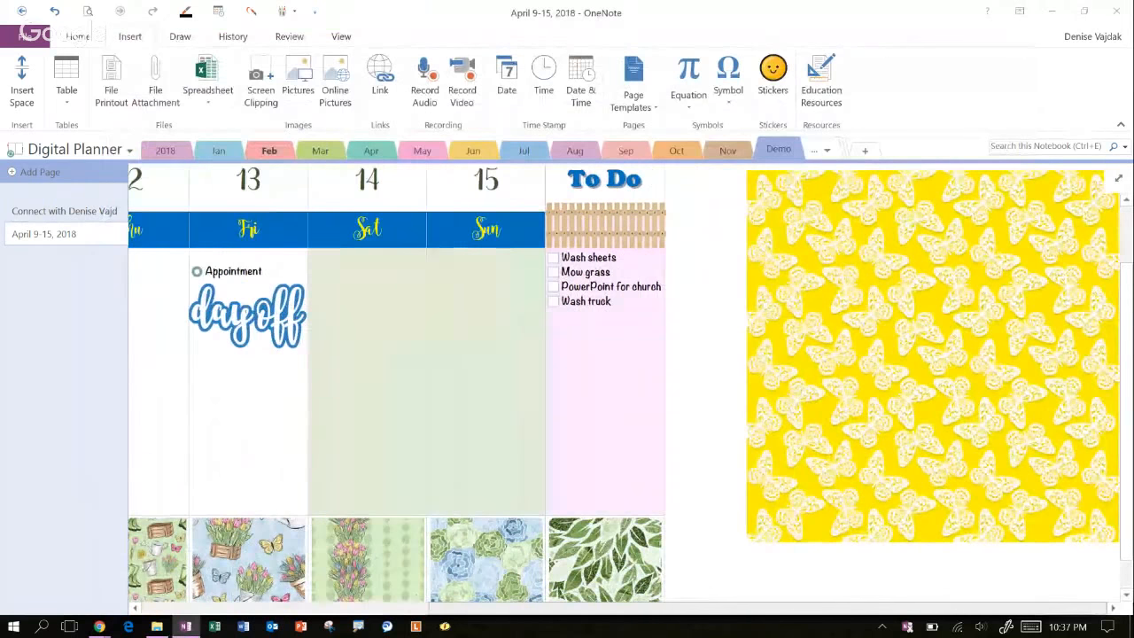
pyautogui.click(1114, 608)
pyautogui.click(1115, 609)
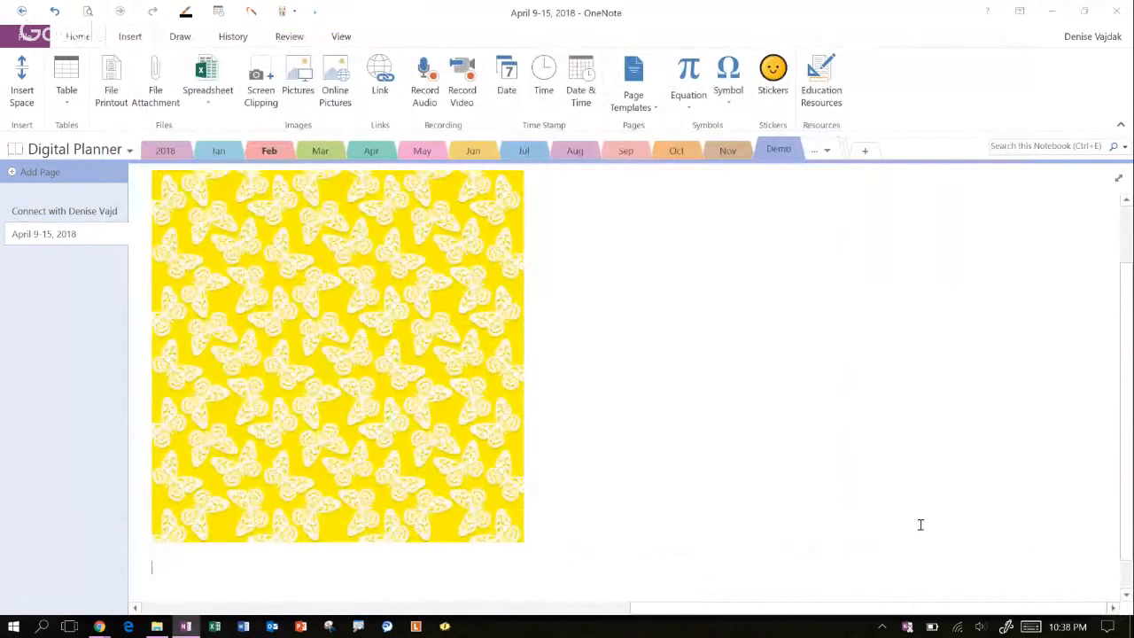
pyautogui.click(504, 477)
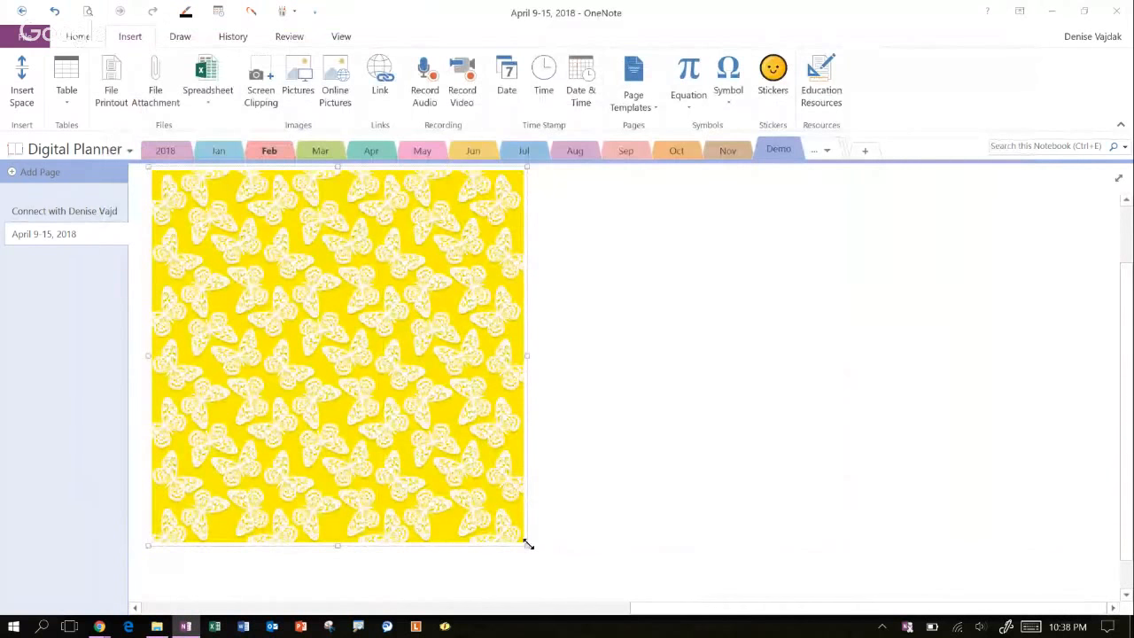
pyautogui.moveTo(527, 541); pyautogui.dragTo(641, 582)
pyautogui.moveTo(725, 599); pyautogui.dragTo(1017, 607)
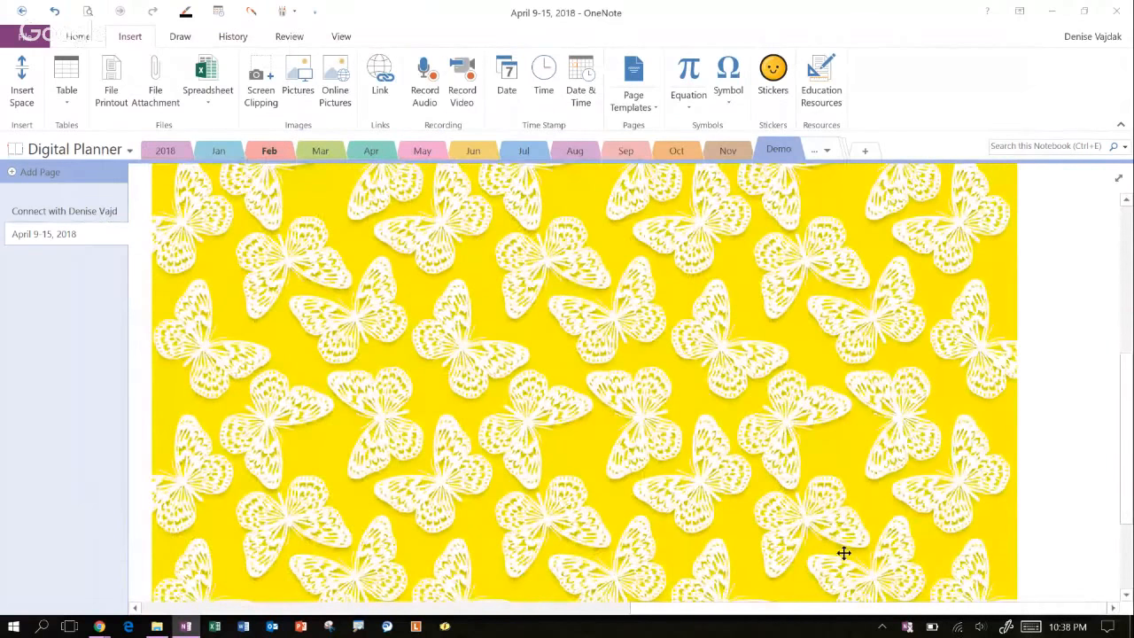
# Send the yellow butterfly picture to the back of the page's stacking order
pyautogui.click(180, 37)
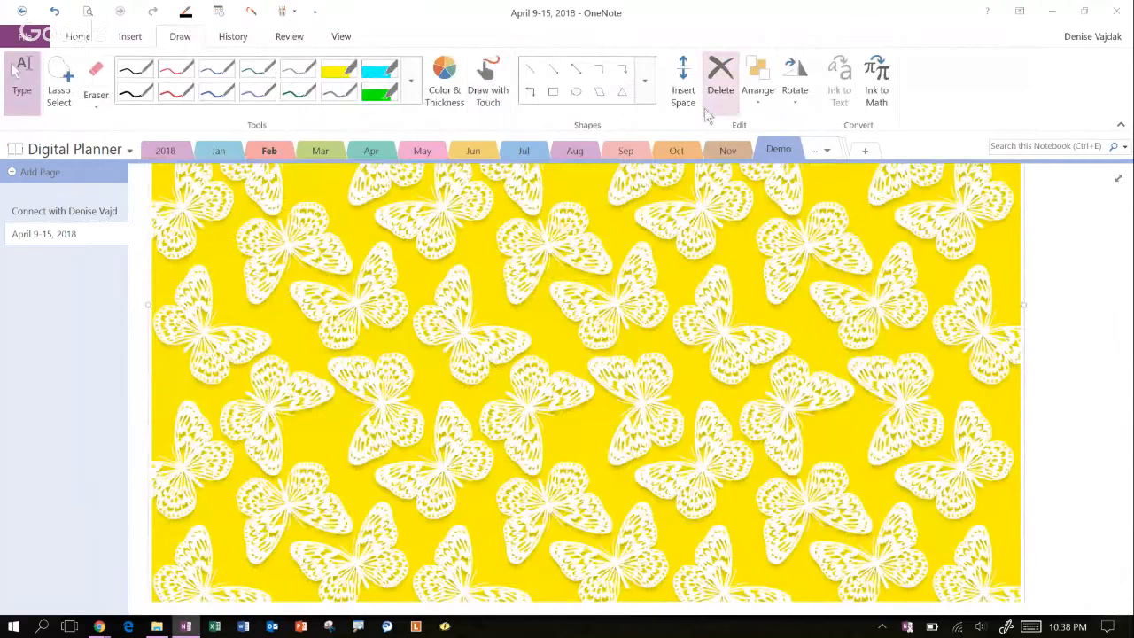
pyautogui.click(757, 99)
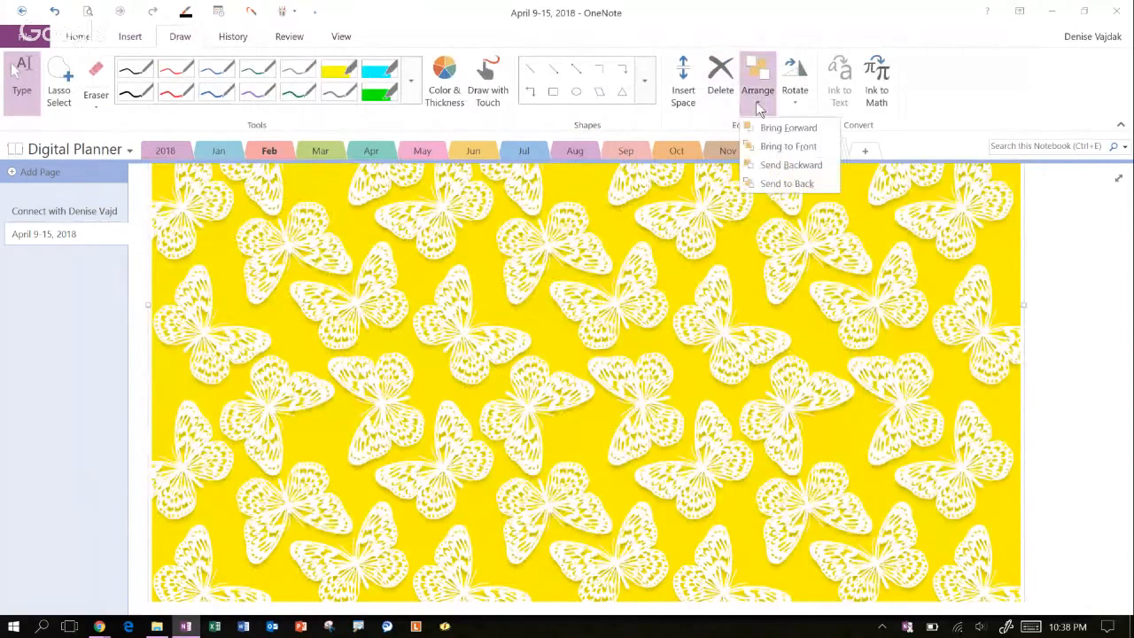
pyautogui.click(780, 184)
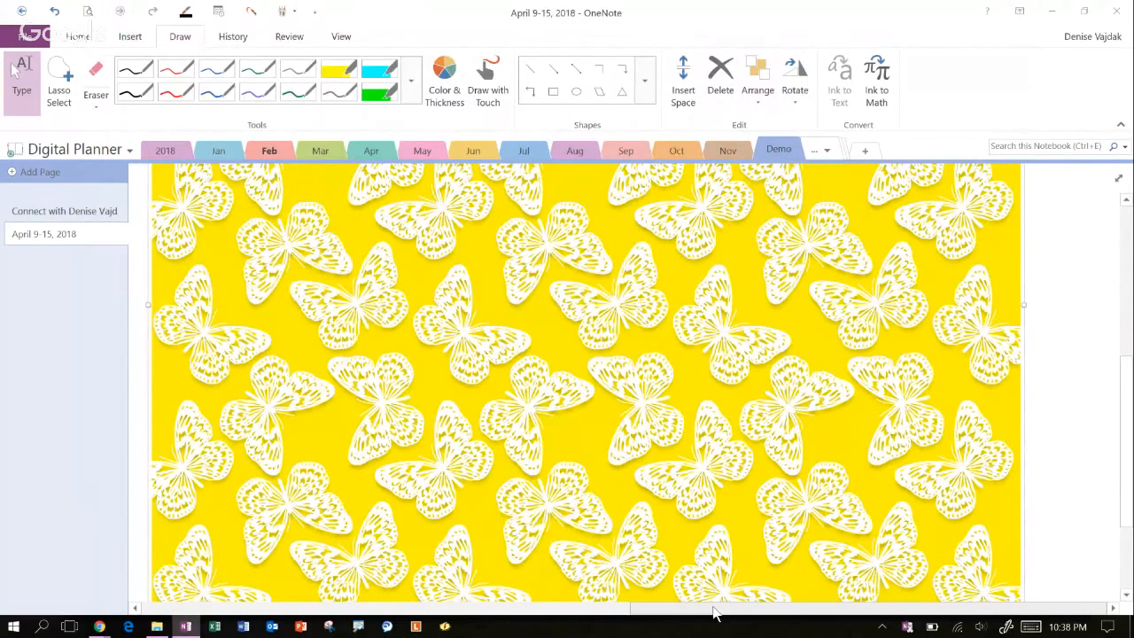
# Move the butterfly picture behind the planner table so it starts above the page title and reaches the Monday column
pyautogui.moveTo(715, 609); pyautogui.dragTo(330, 608)
pyautogui.moveTo(1022, 367); pyautogui.dragTo(198, 253)
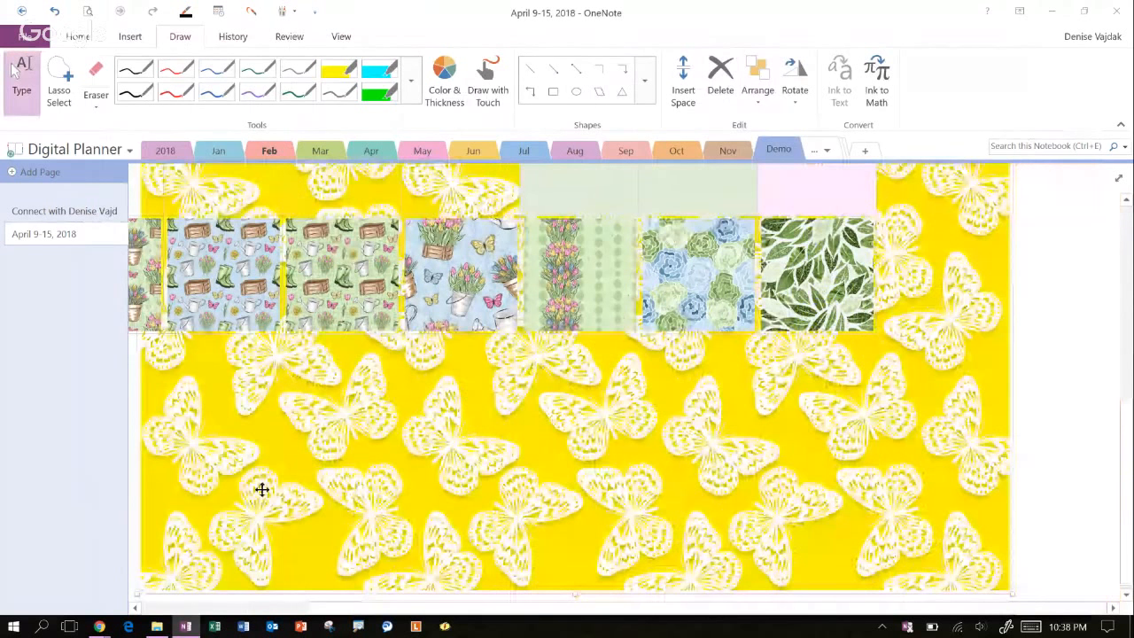
pyautogui.click(177, 609)
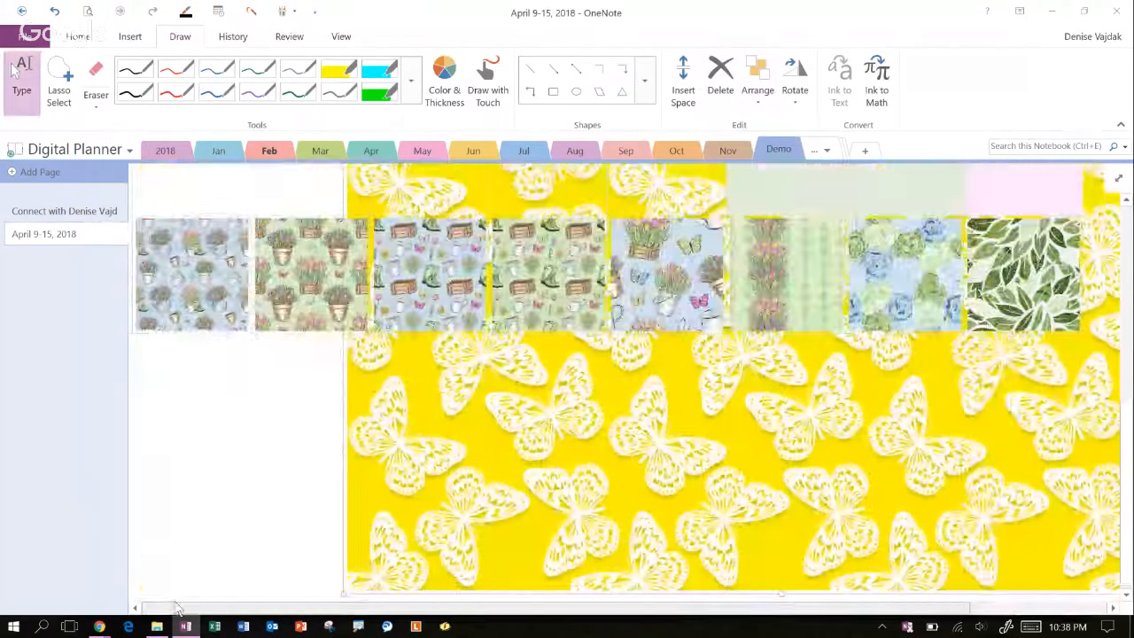
pyautogui.moveTo(1127, 406); pyautogui.dragTo(1129, 248)
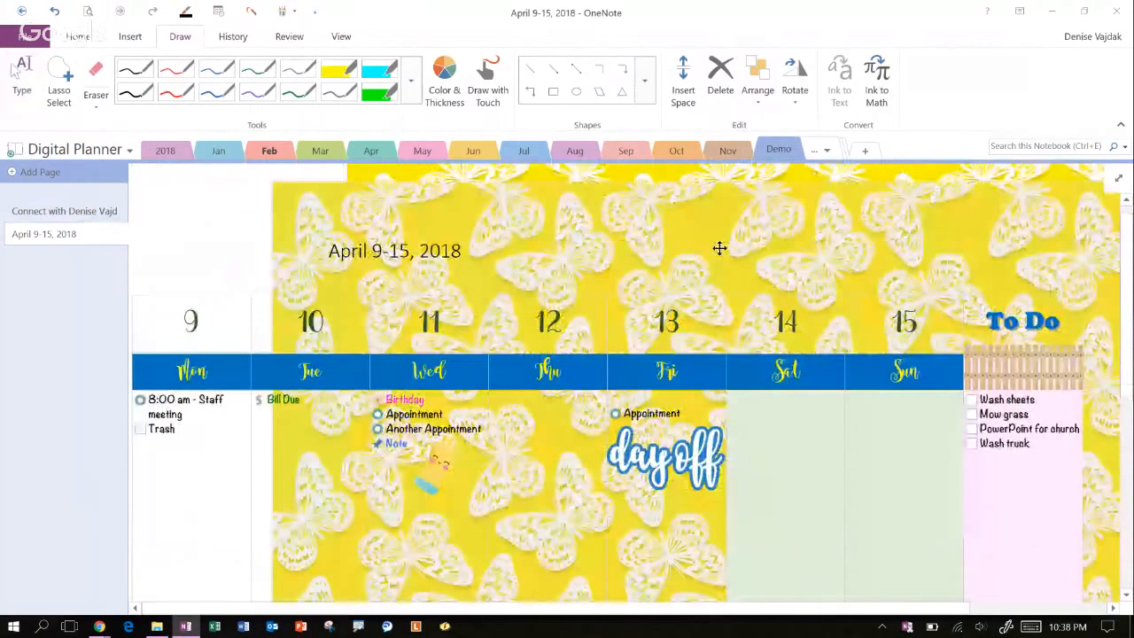
pyautogui.moveTo(720, 248); pyautogui.dragTo(581, 265)
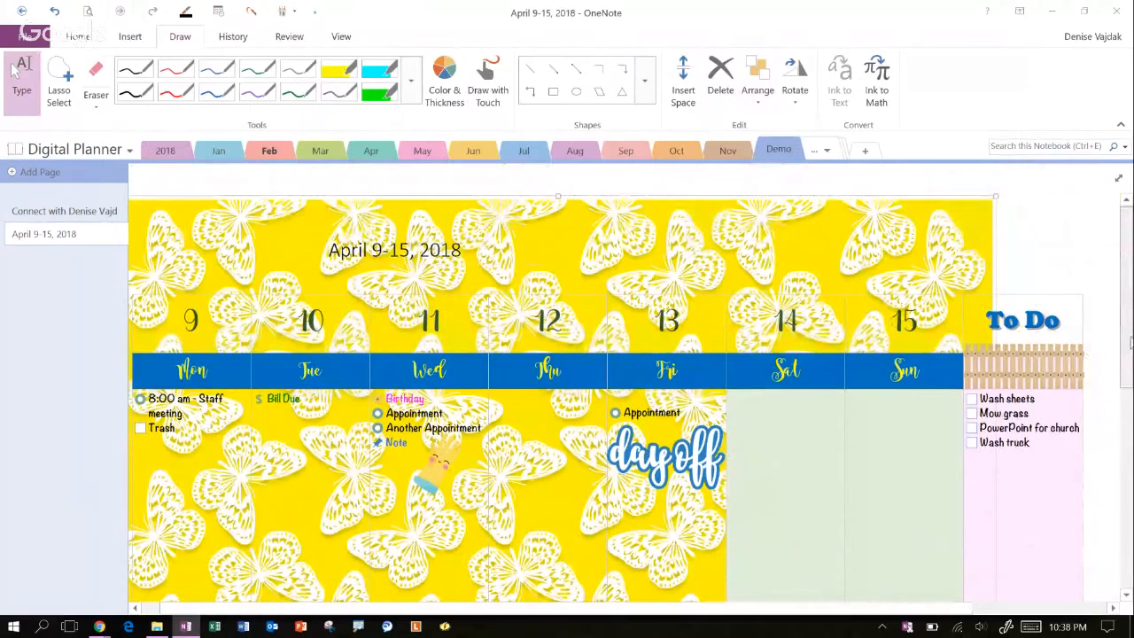
# Enlarge the butterfly picture until it extends past the "To Do" column, and set it as the page background
pyautogui.moveTo(1129, 341); pyautogui.dragTo(1130, 433)
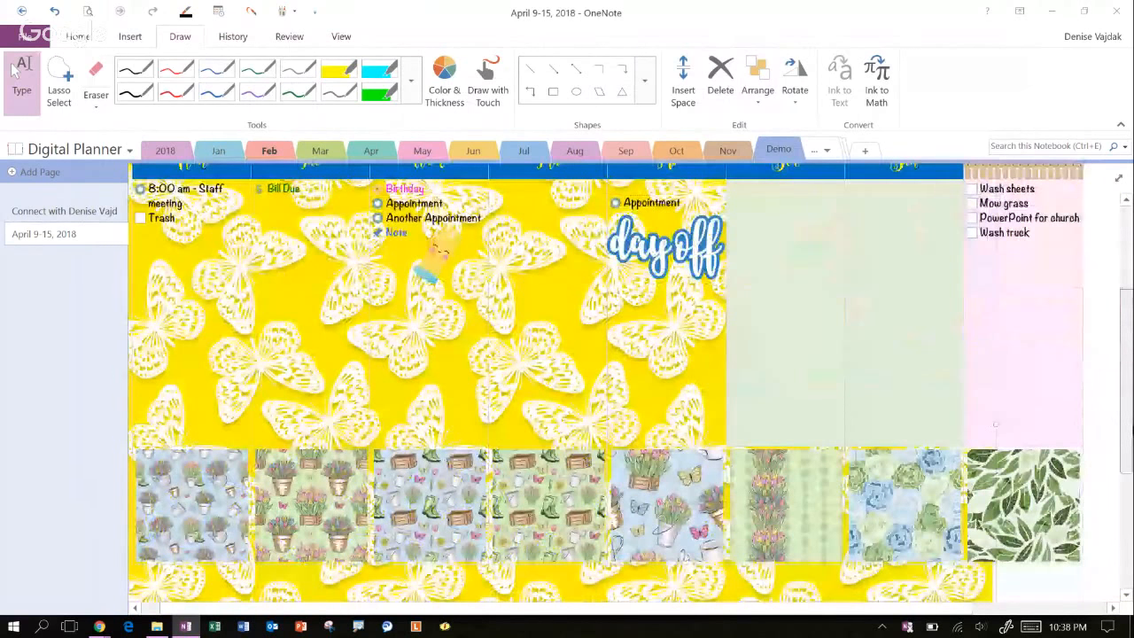
pyautogui.scroll(-5, 995, 426)
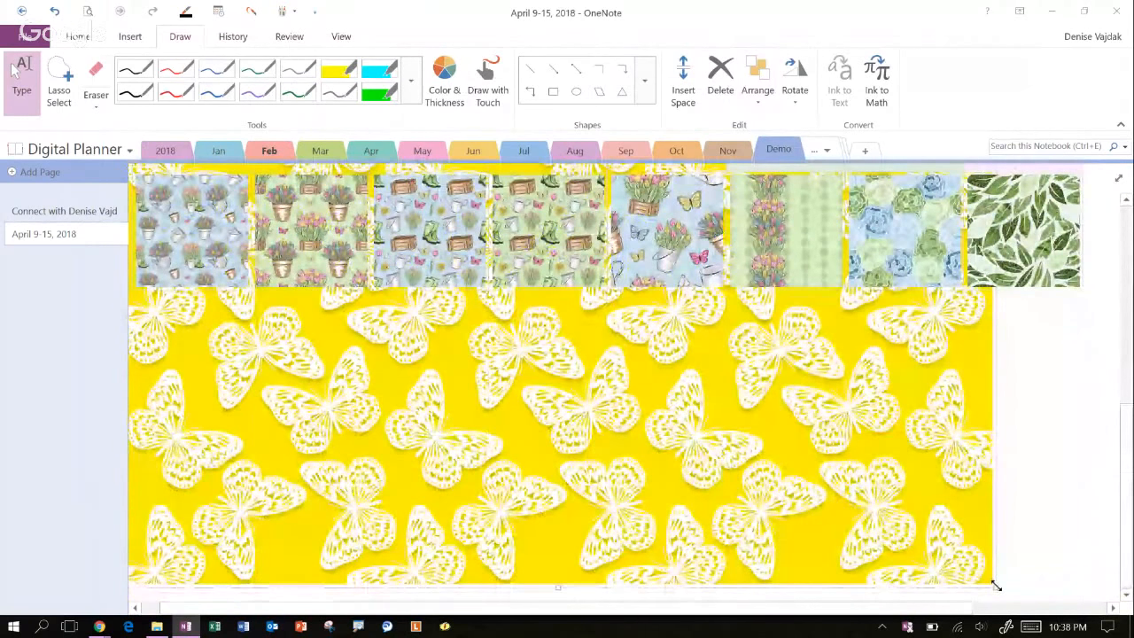
pyautogui.moveTo(994, 585); pyautogui.dragTo(1125, 526)
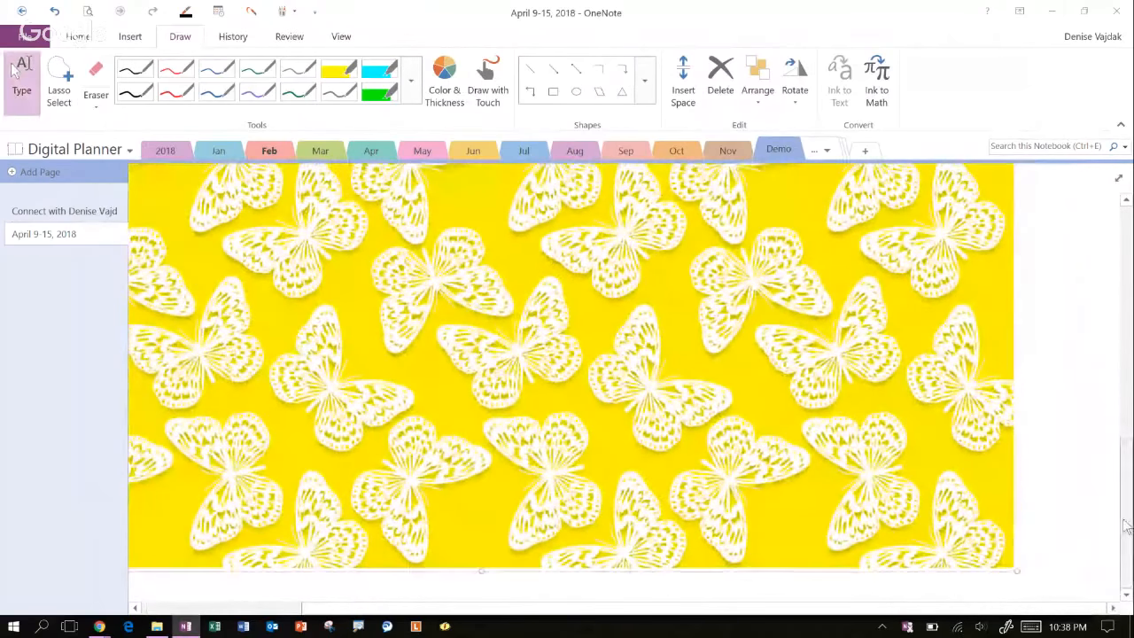
pyautogui.rightClick(886, 465)
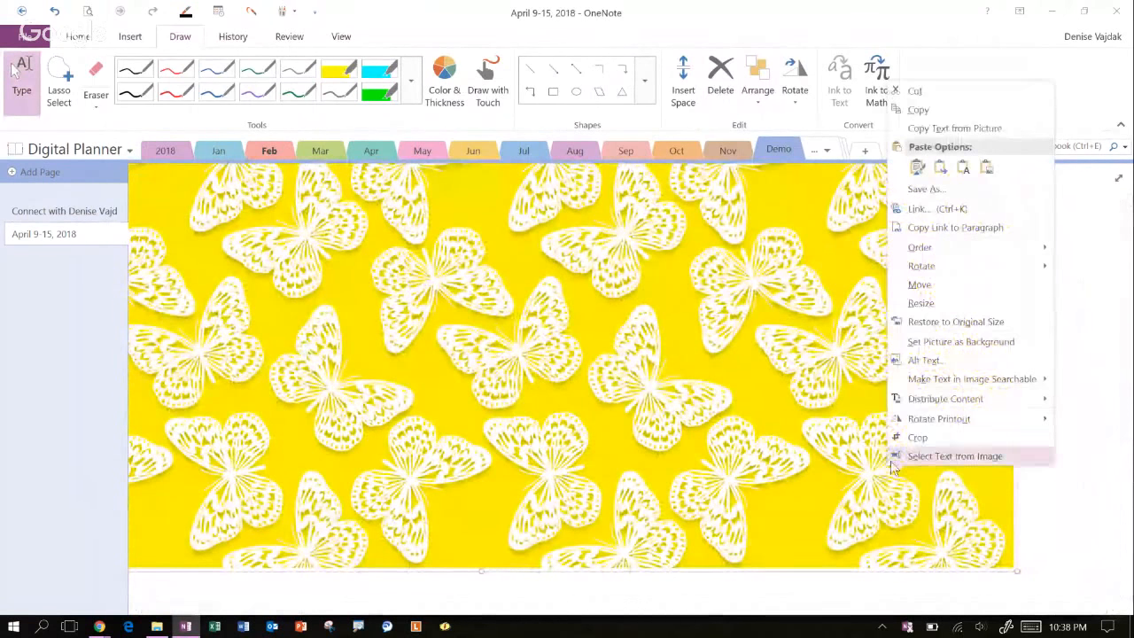
pyautogui.click(943, 340)
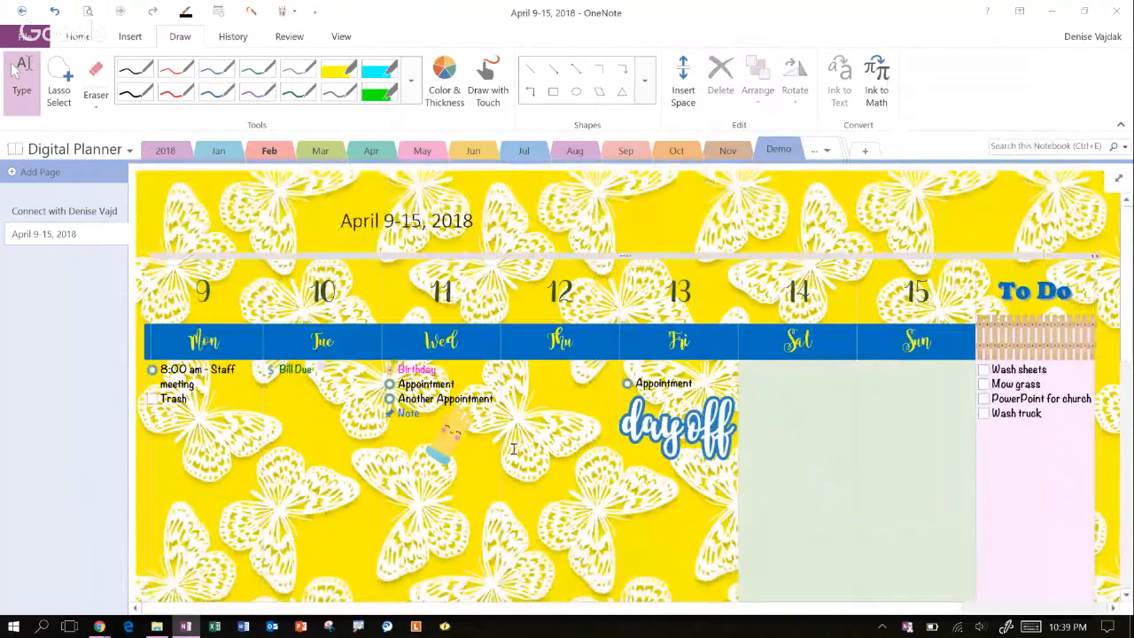
# Shade the Monday to Friday event cells of the planner table white
pyautogui.scroll(-3, 513, 450)
pyautogui.scroll(-1, 512, 449)
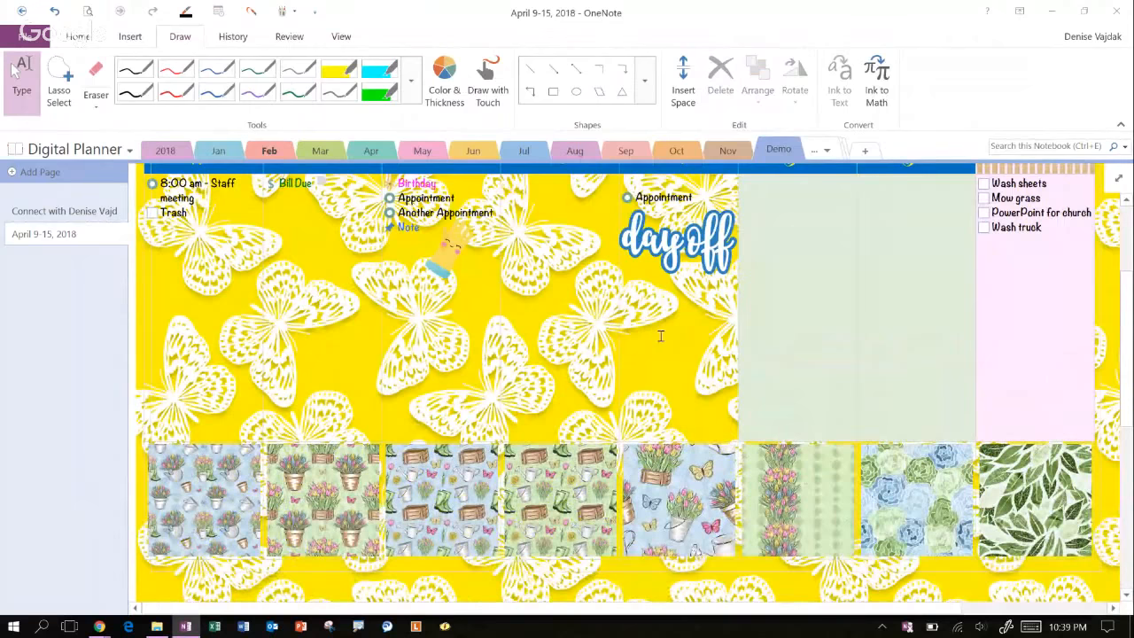
pyautogui.moveTo(661, 336); pyautogui.dragTo(236, 287)
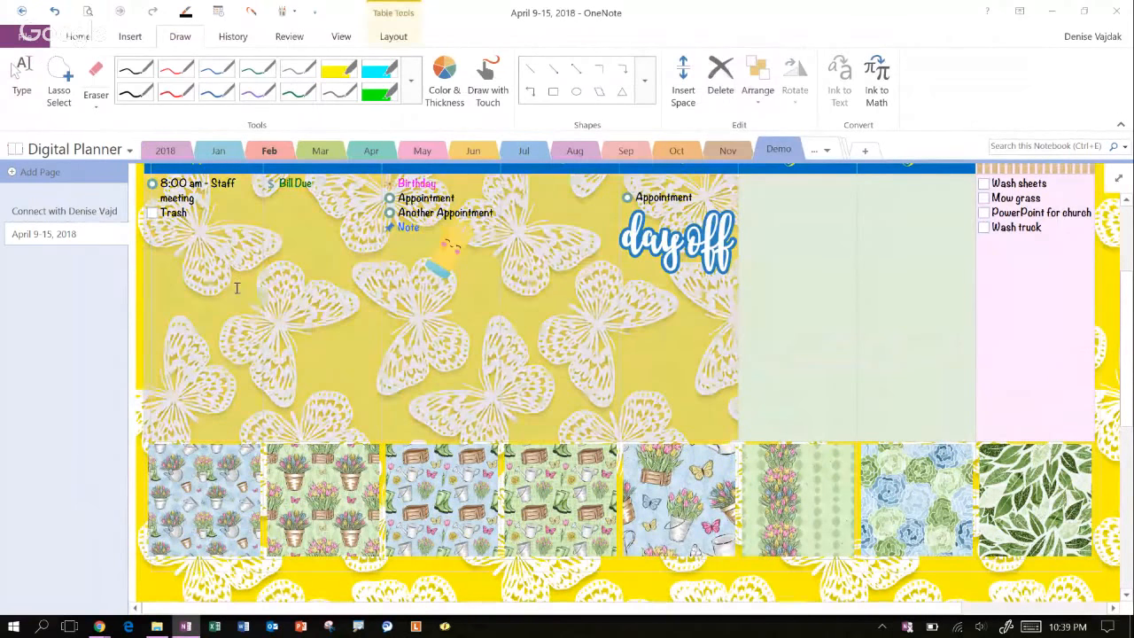
pyautogui.click(394, 37)
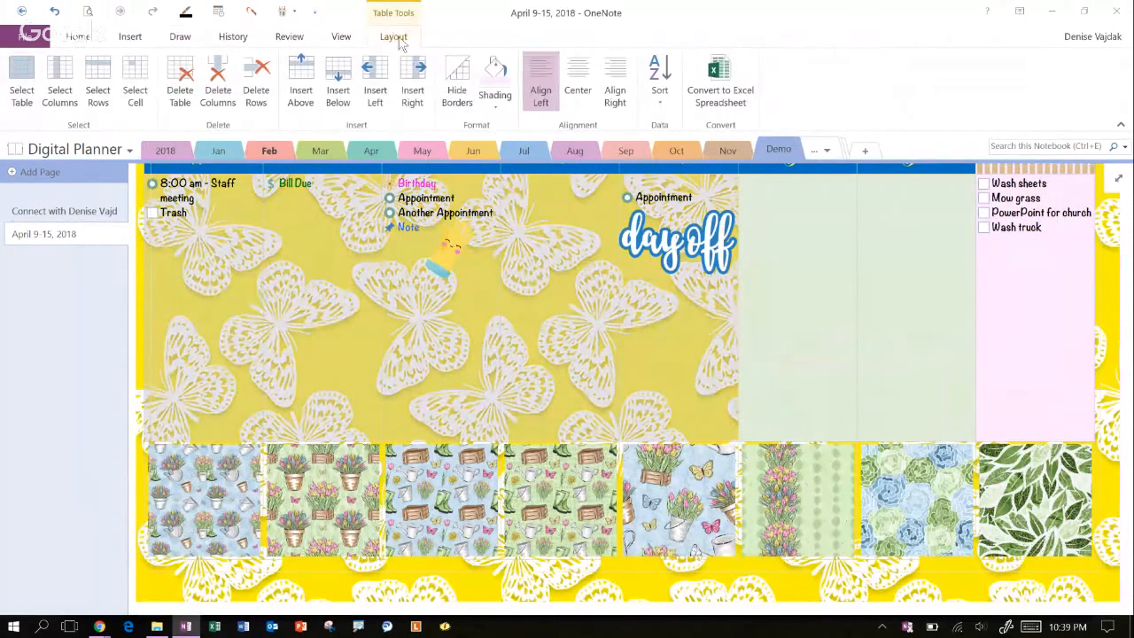
pyautogui.click(497, 103)
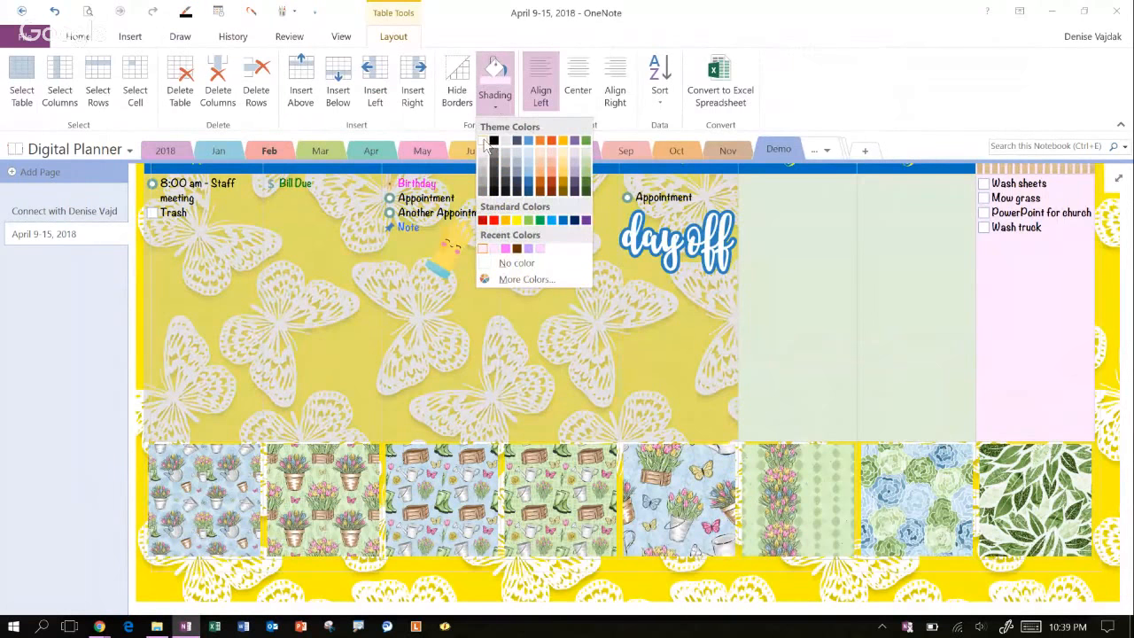
pyautogui.click(488, 147)
# Hide the borders of the weekly planner table
pyautogui.click(699, 283)
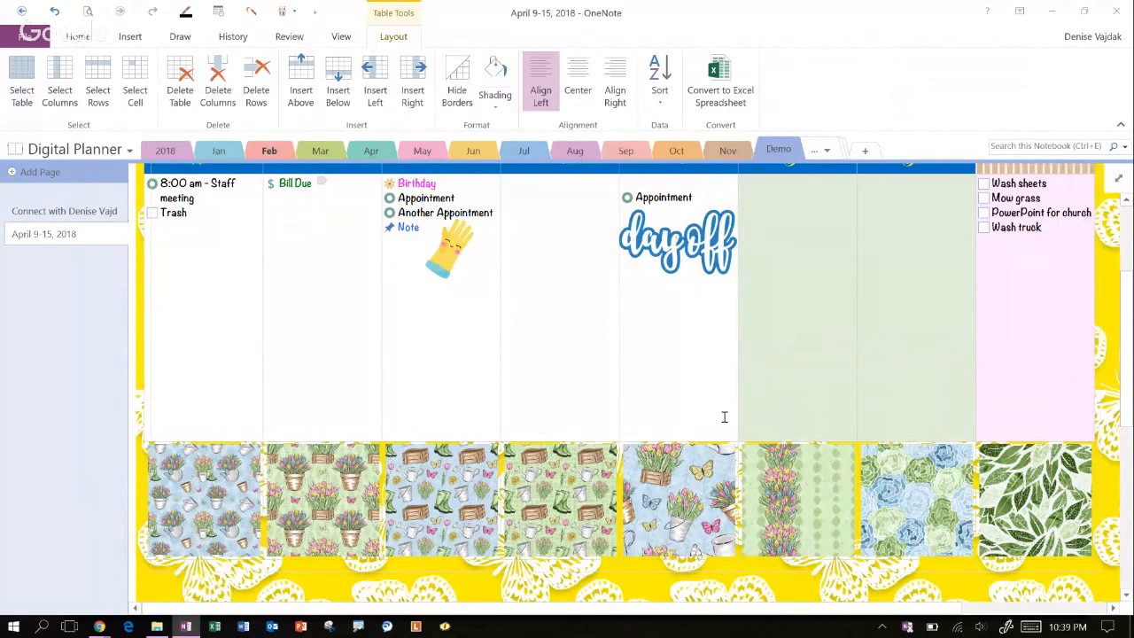
pyautogui.scroll(3, 724, 417)
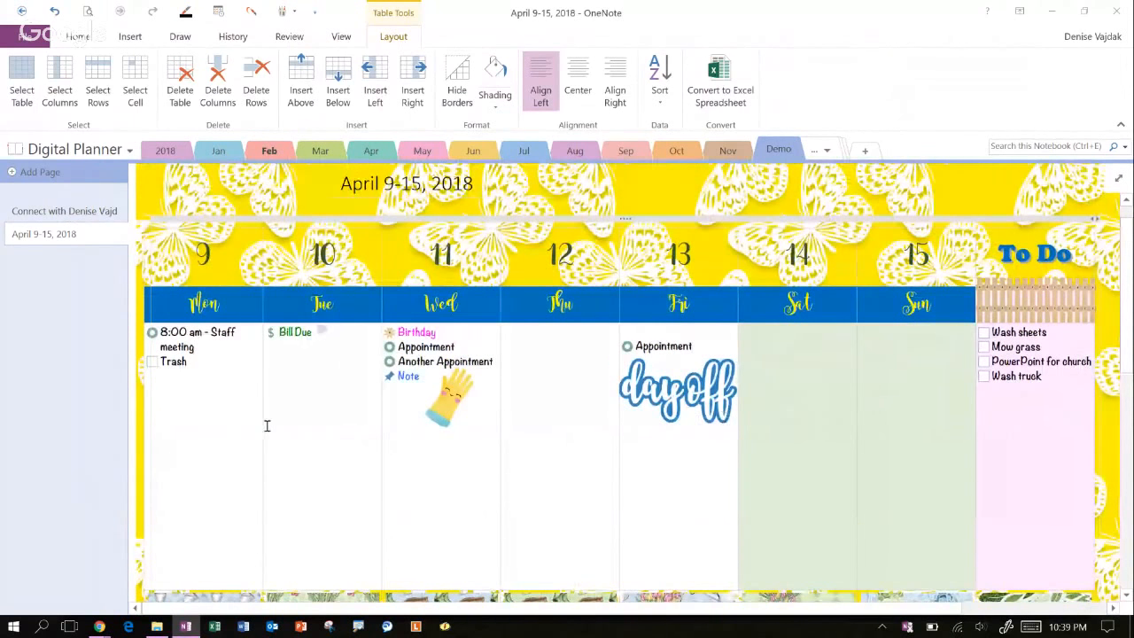
pyautogui.click(458, 78)
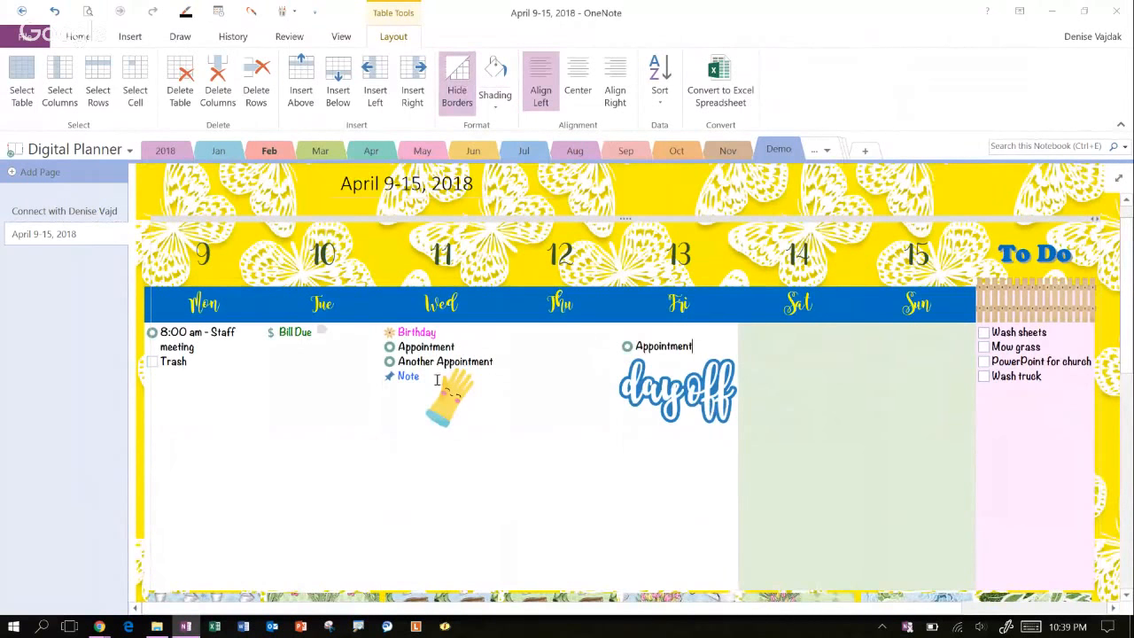
# Shade the Monday and Wednesday event cells light blue
pyautogui.click(495, 98)
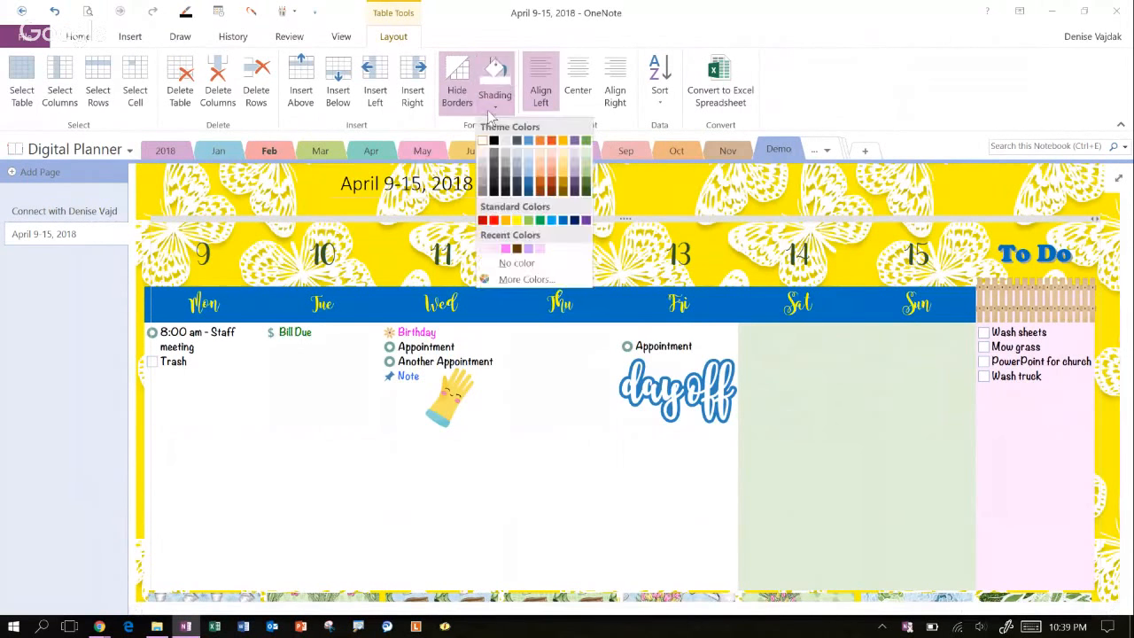
pyautogui.click(529, 158)
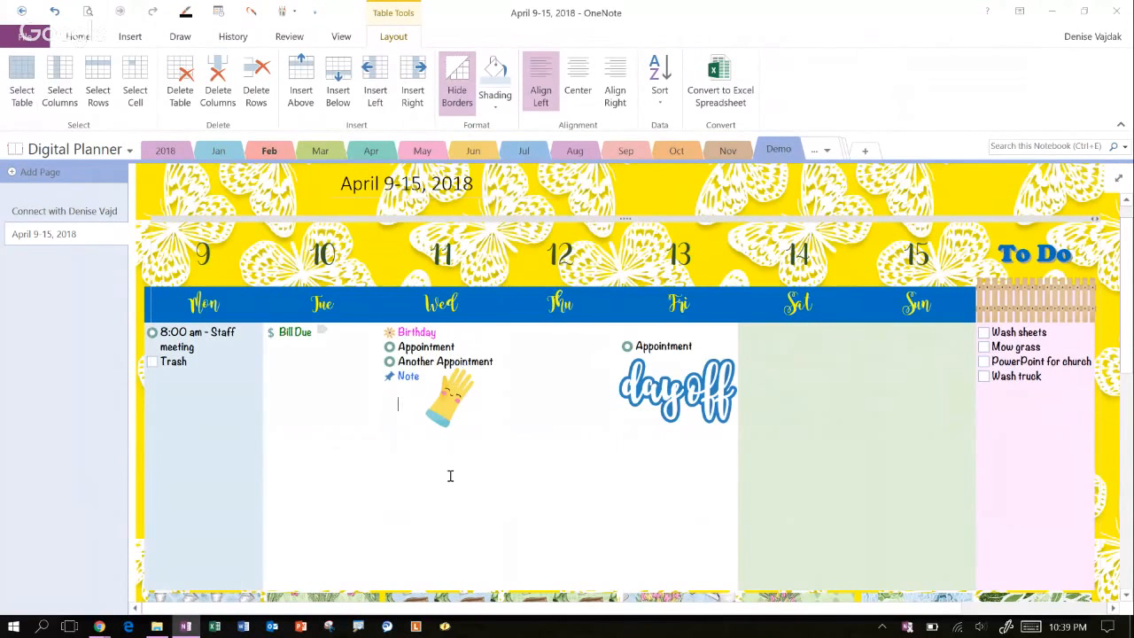
pyautogui.click(497, 75)
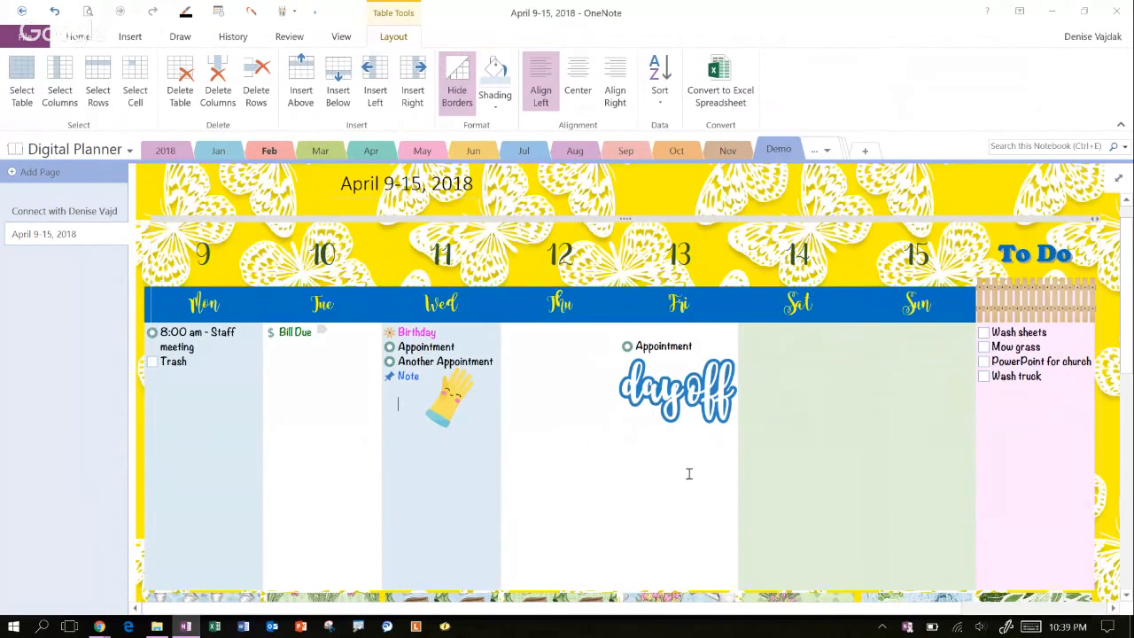
# Shade the Friday event cell light blue and turn the planner table's borders back on
pyautogui.click(688, 474)
pyautogui.click(495, 59)
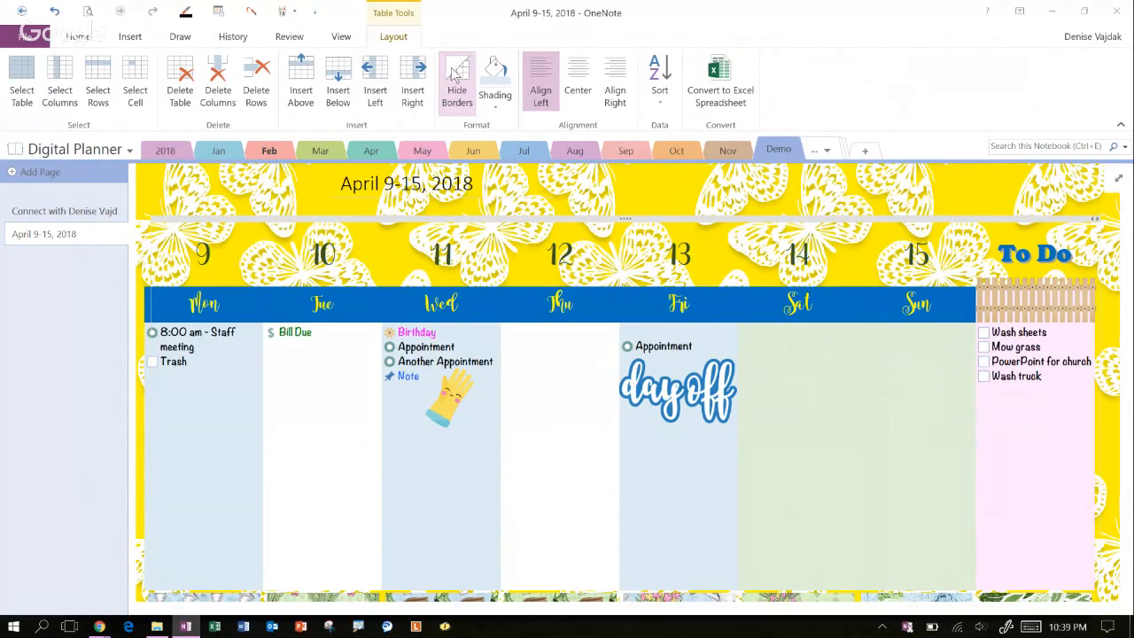
pyautogui.click(455, 75)
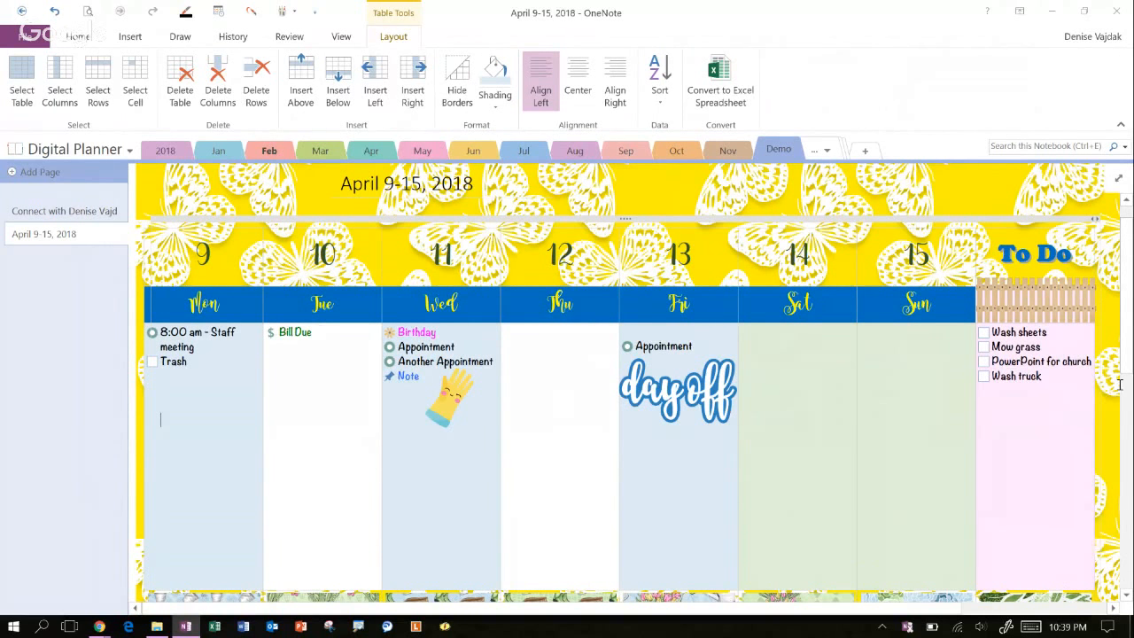
# Insert the gardening girl picture "In the Garden_02.png" from the PNG folder within the Garden-Yard images
pyautogui.scroll(-5, 1128, 368)
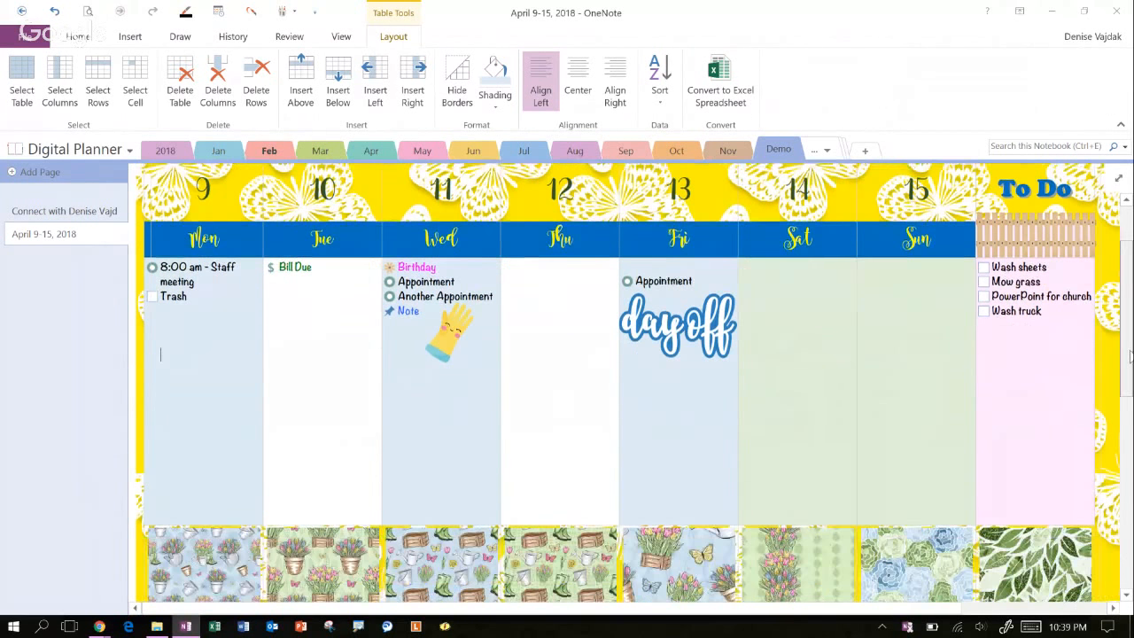
pyautogui.scroll(3, 1129, 376)
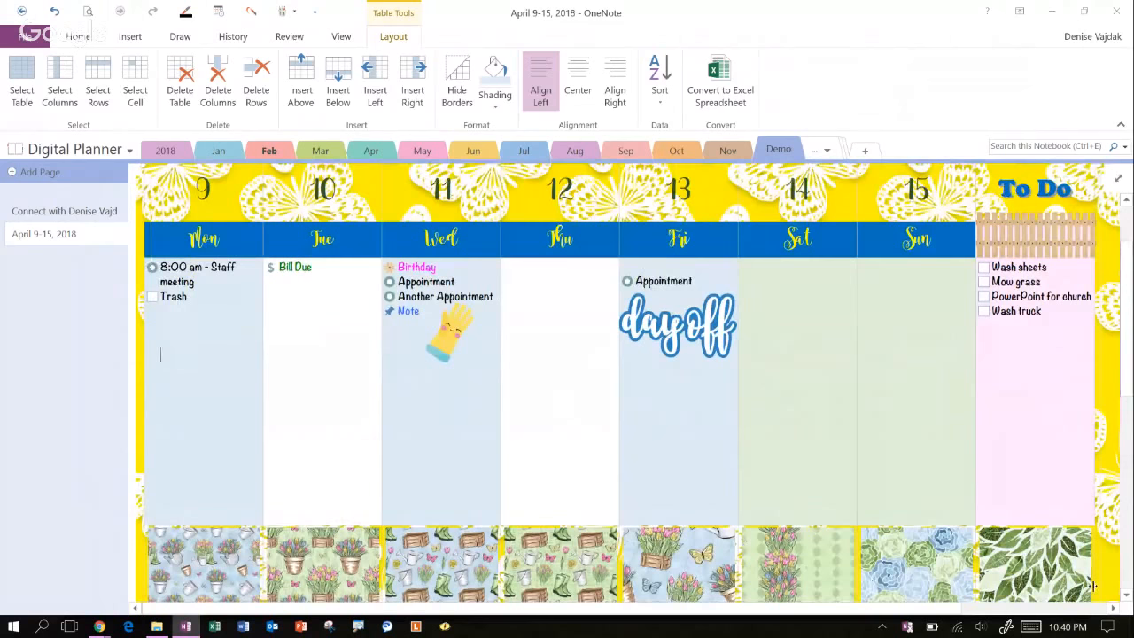
pyautogui.click(1114, 608)
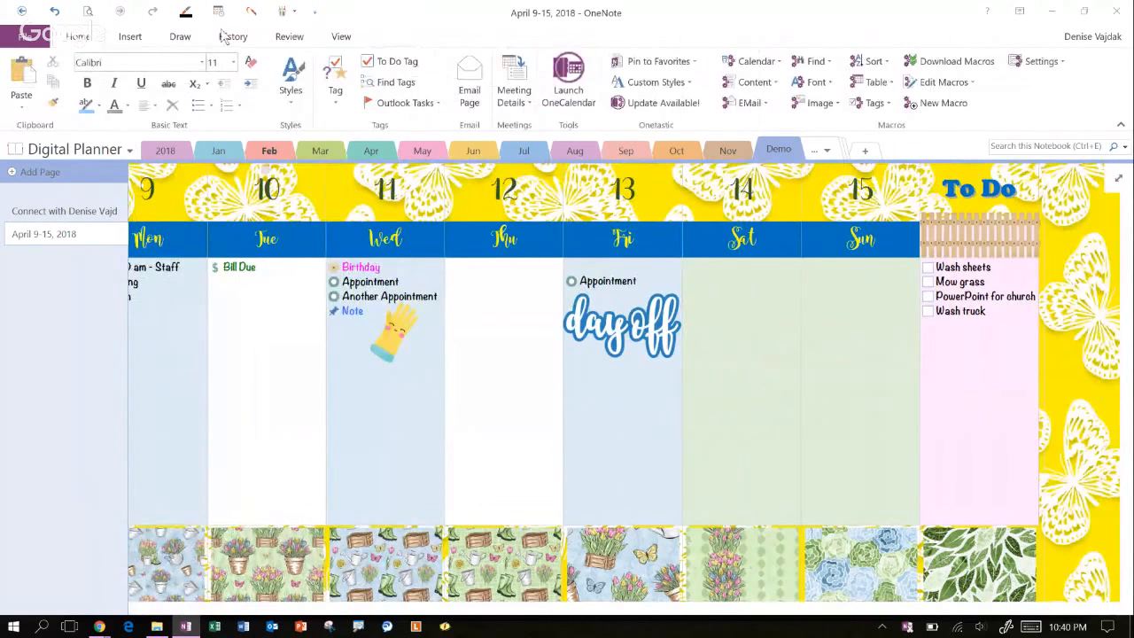
pyautogui.click(133, 37)
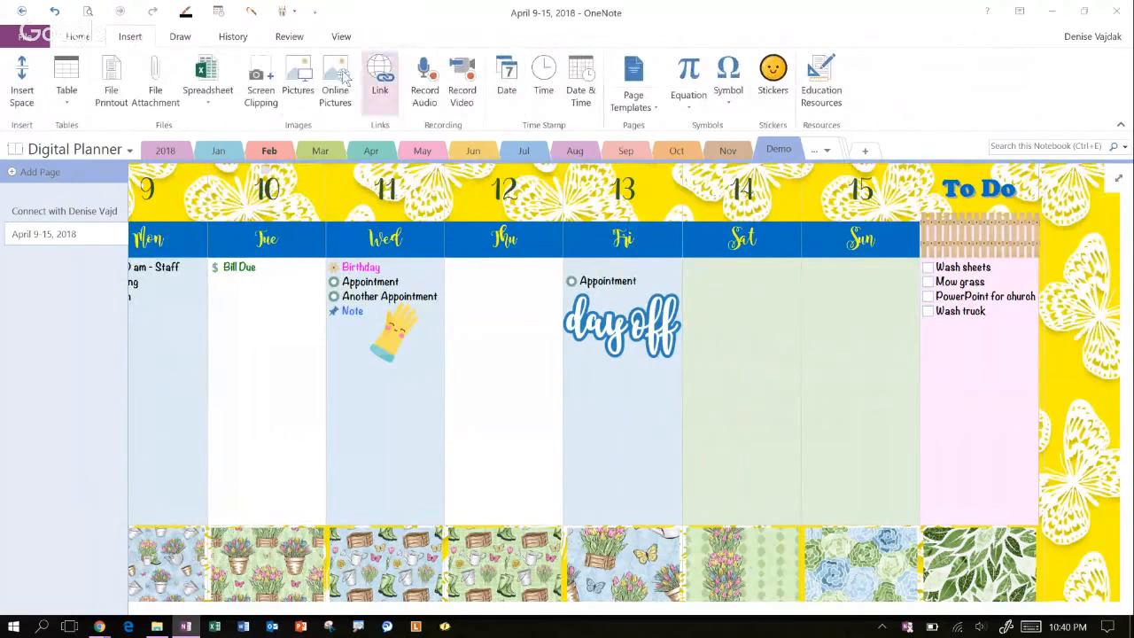
pyautogui.click(300, 78)
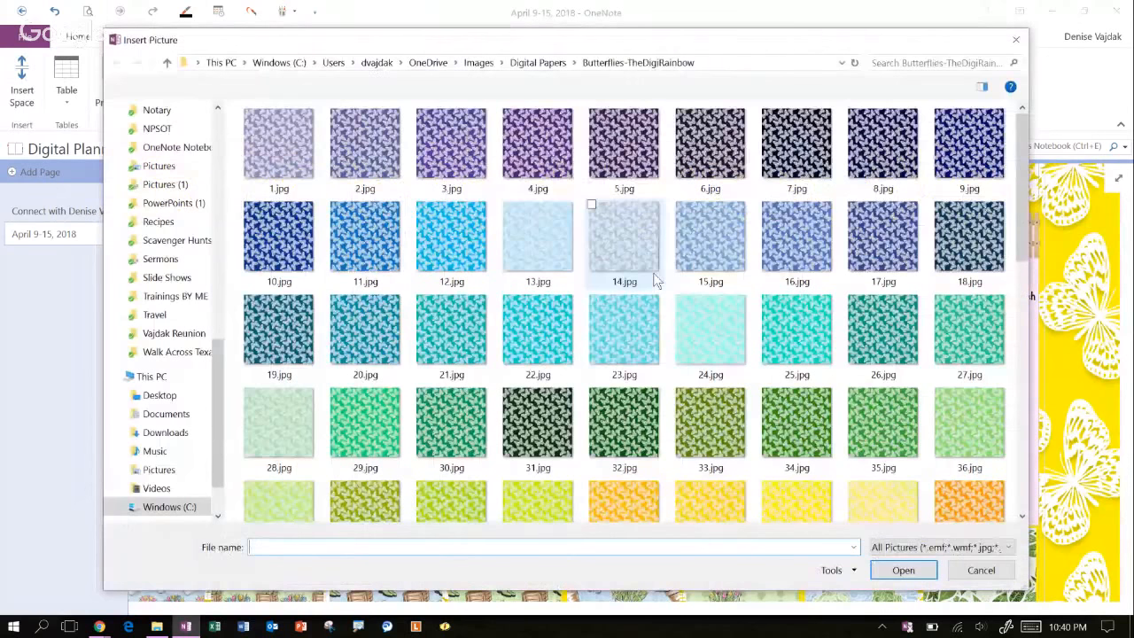
pyautogui.click(477, 63)
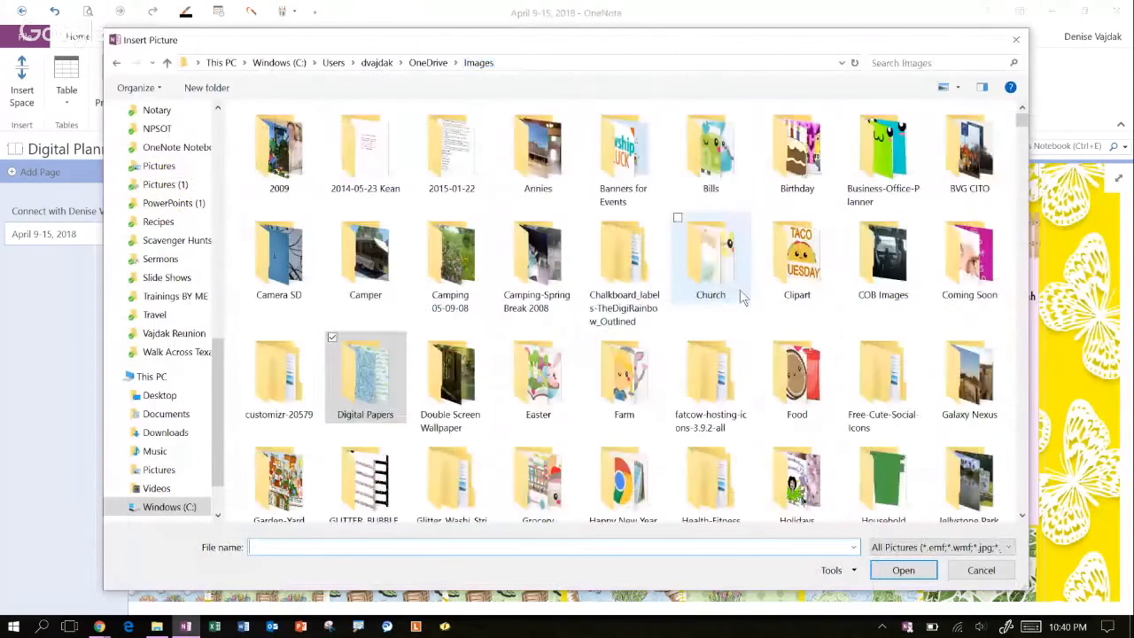
pyautogui.click(297, 485)
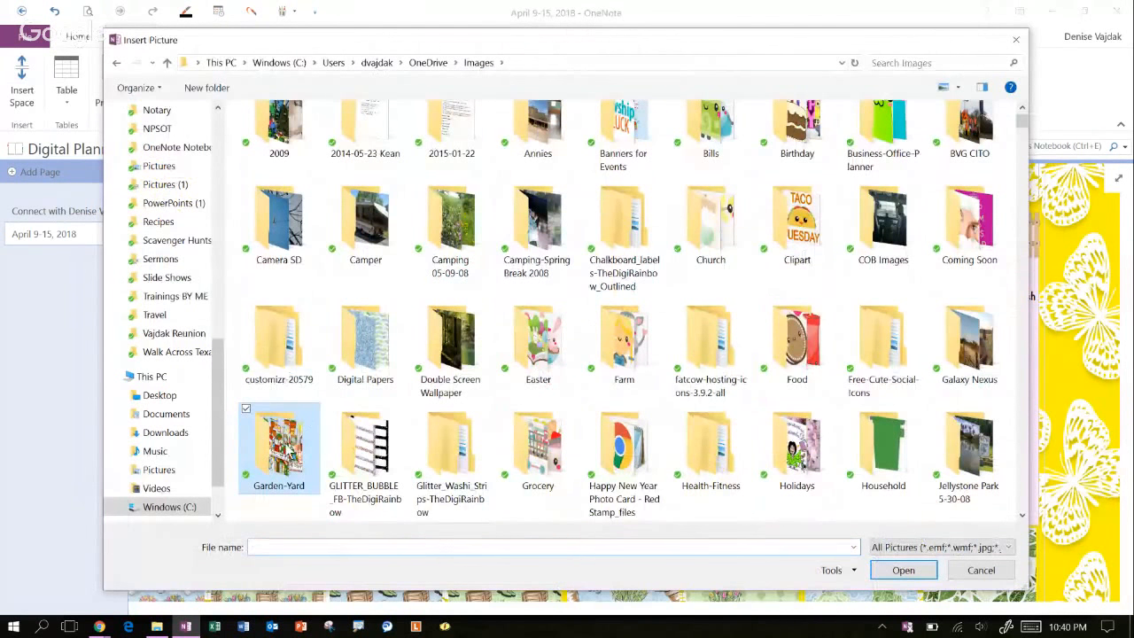
pyautogui.doubleClick(290, 452)
pyautogui.click(300, 172)
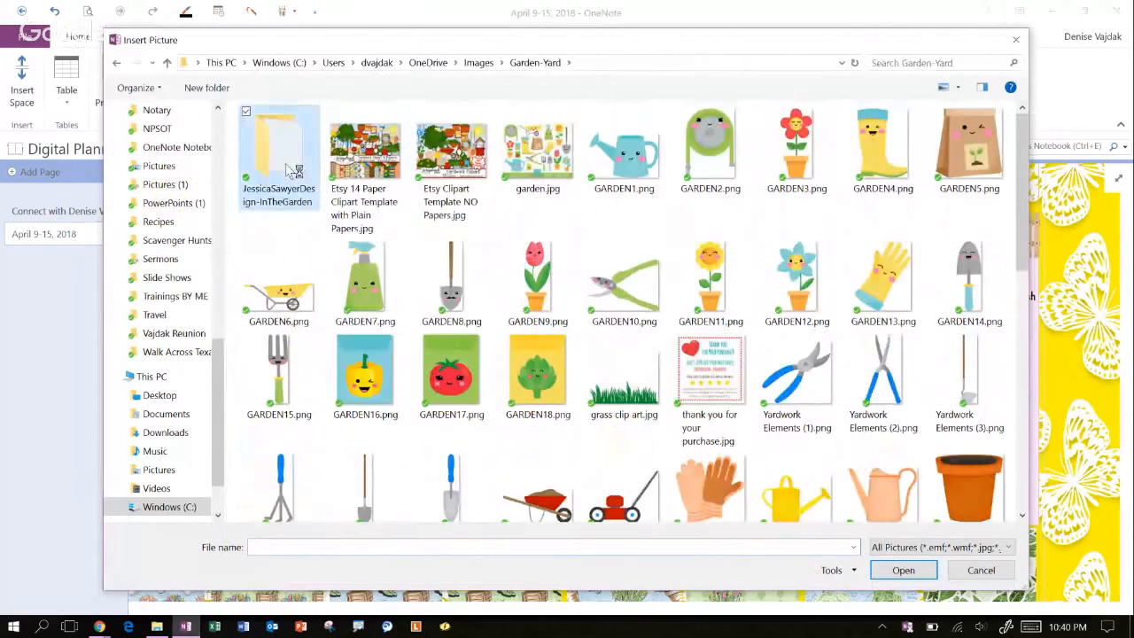
pyautogui.doubleClick(299, 173)
pyautogui.doubleClick(314, 168)
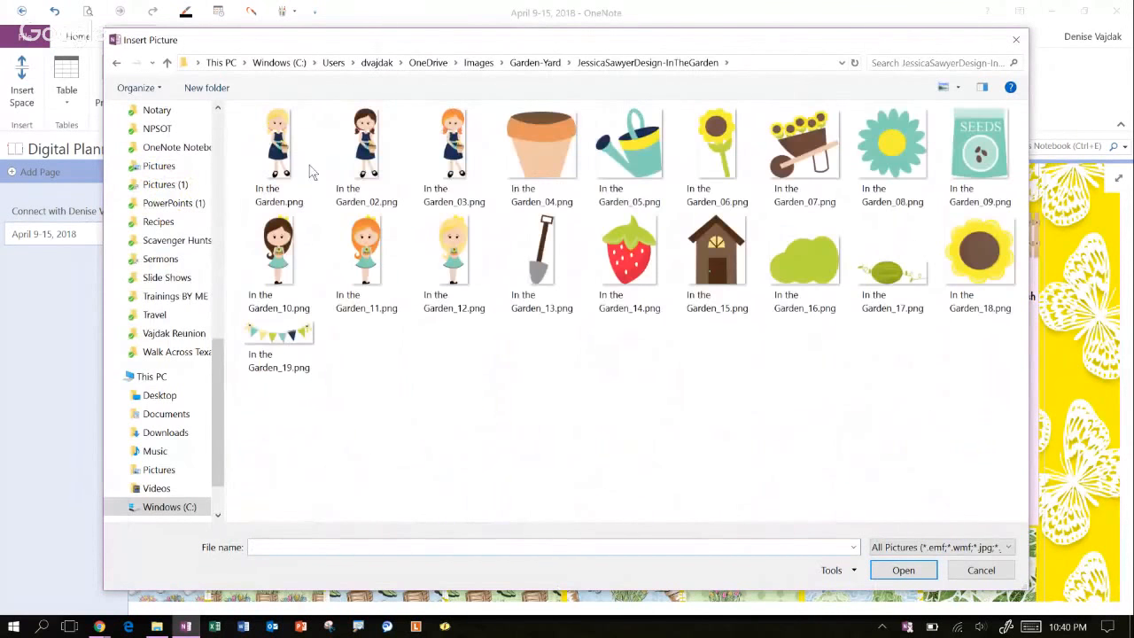
pyautogui.click(354, 140)
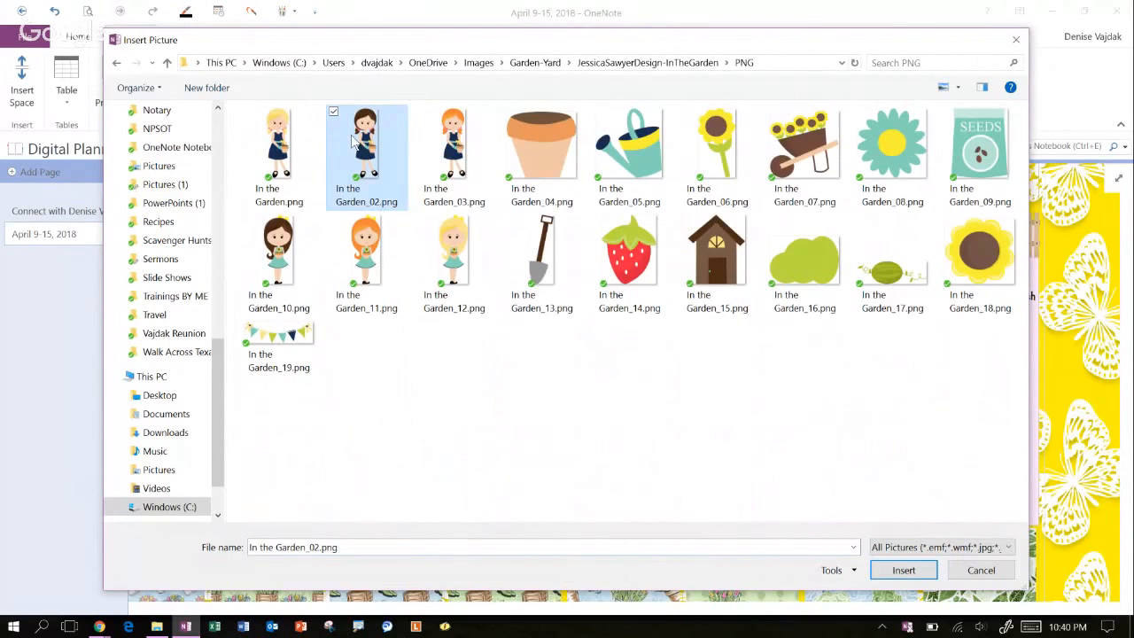
pyautogui.doubleClick(353, 138)
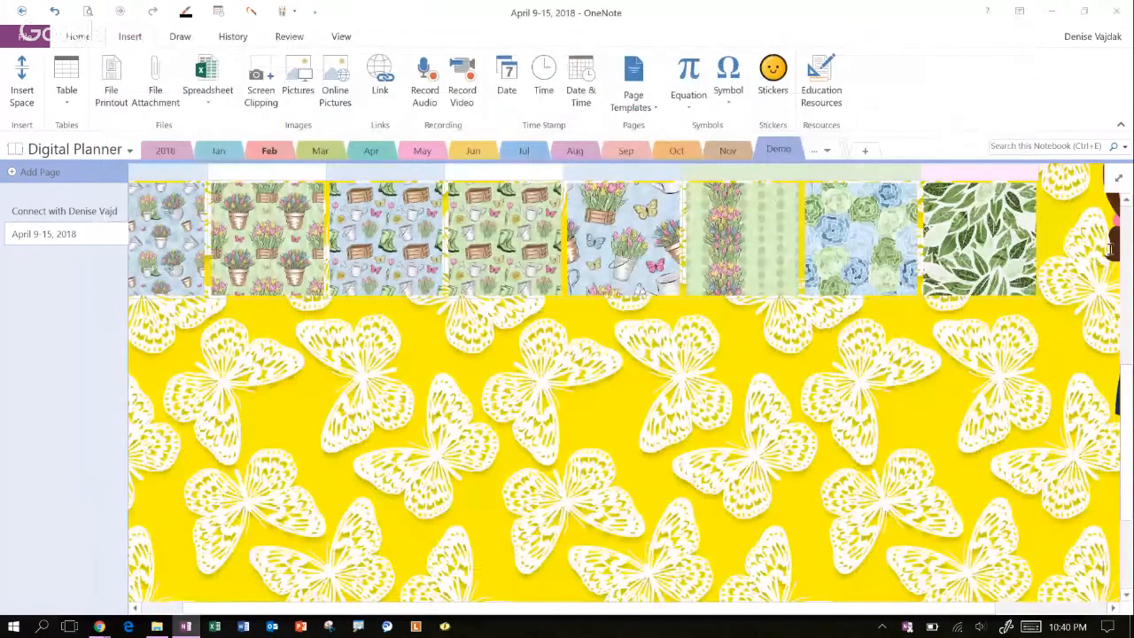
# Shrink the gardening girl picture and place it at the lower right corner of the "To Do" column, with her feet on the leaf pattern
pyautogui.moveTo(1109, 252); pyautogui.dragTo(810, 267)
pyautogui.moveTo(958, 563); pyautogui.dragTo(879, 329)
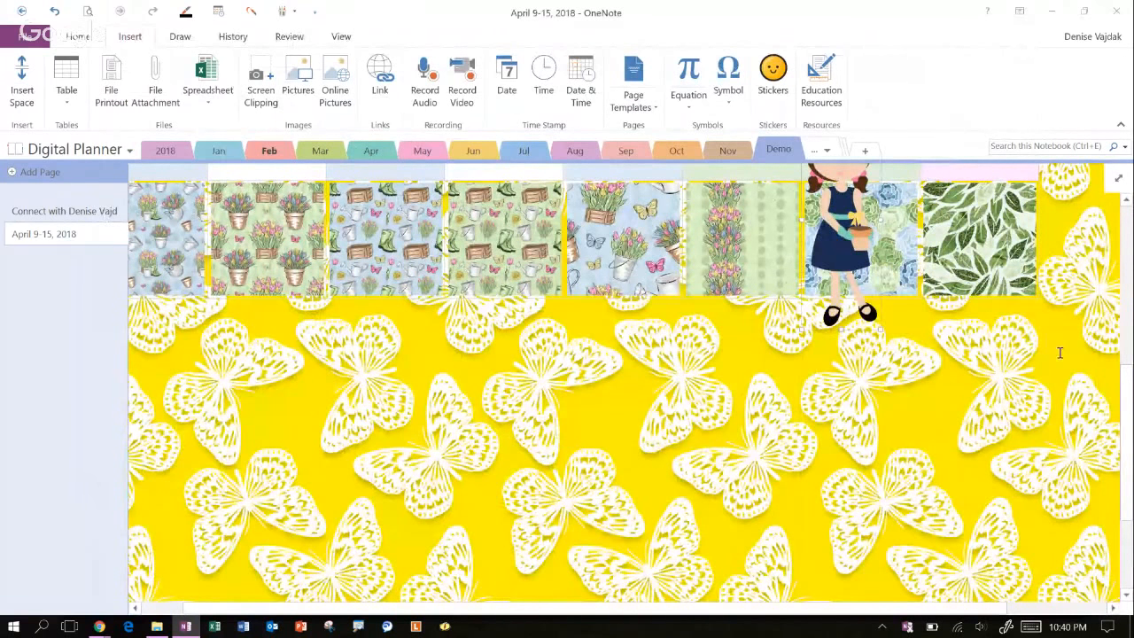
pyautogui.scroll(4, 1060, 352)
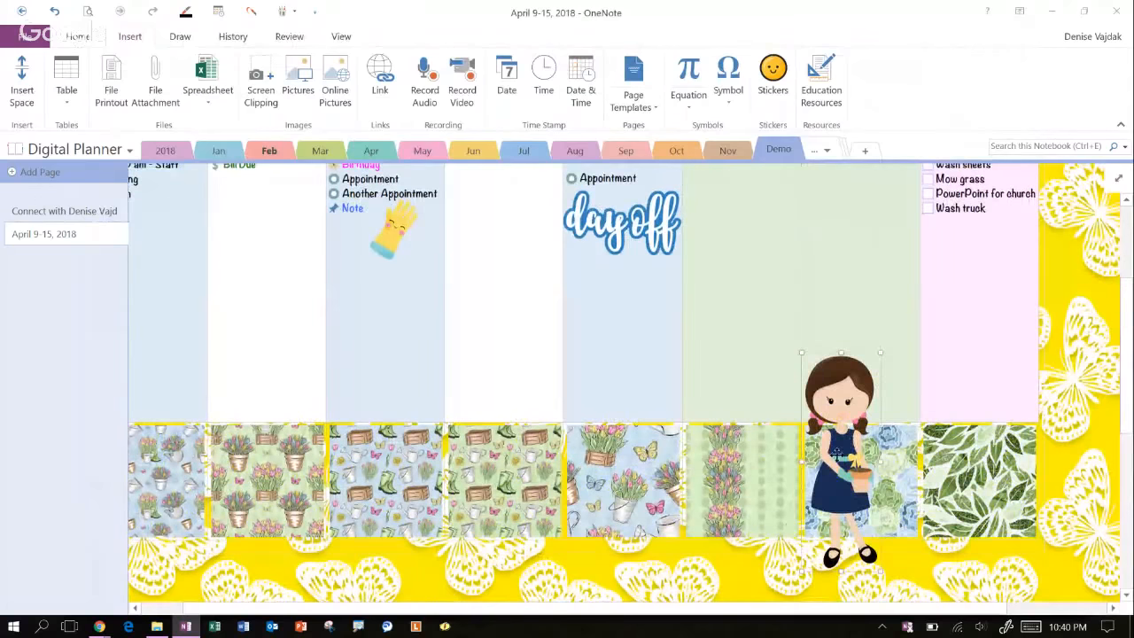
pyautogui.click(854, 367)
pyautogui.moveTo(839, 373); pyautogui.dragTo(1046, 316)
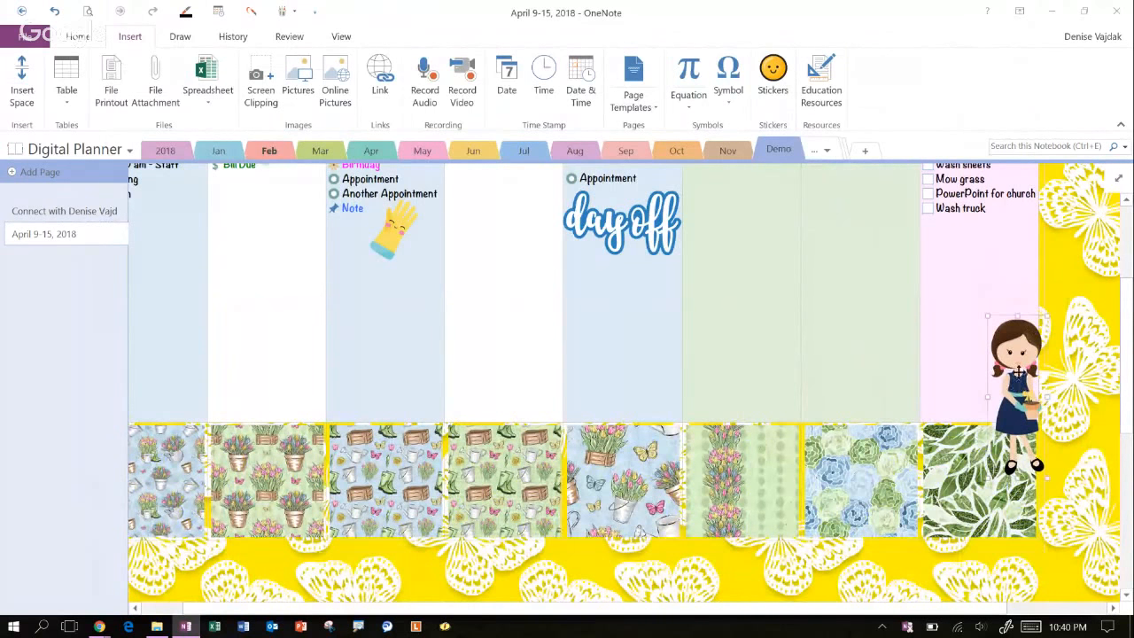
pyautogui.moveTo(1018, 380); pyautogui.dragTo(1020, 352)
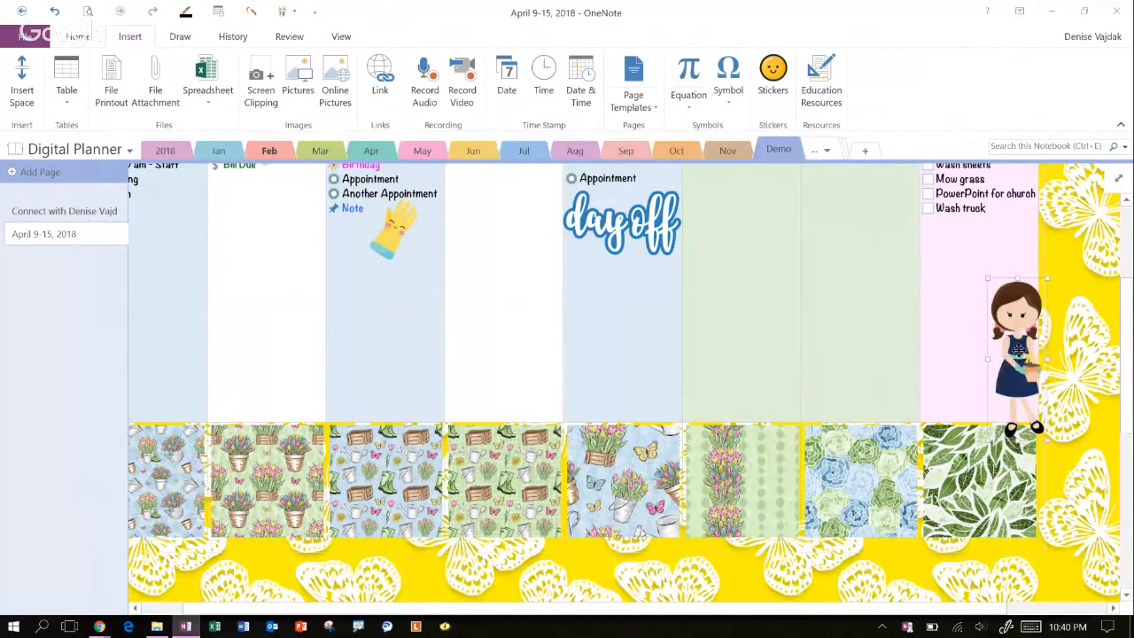